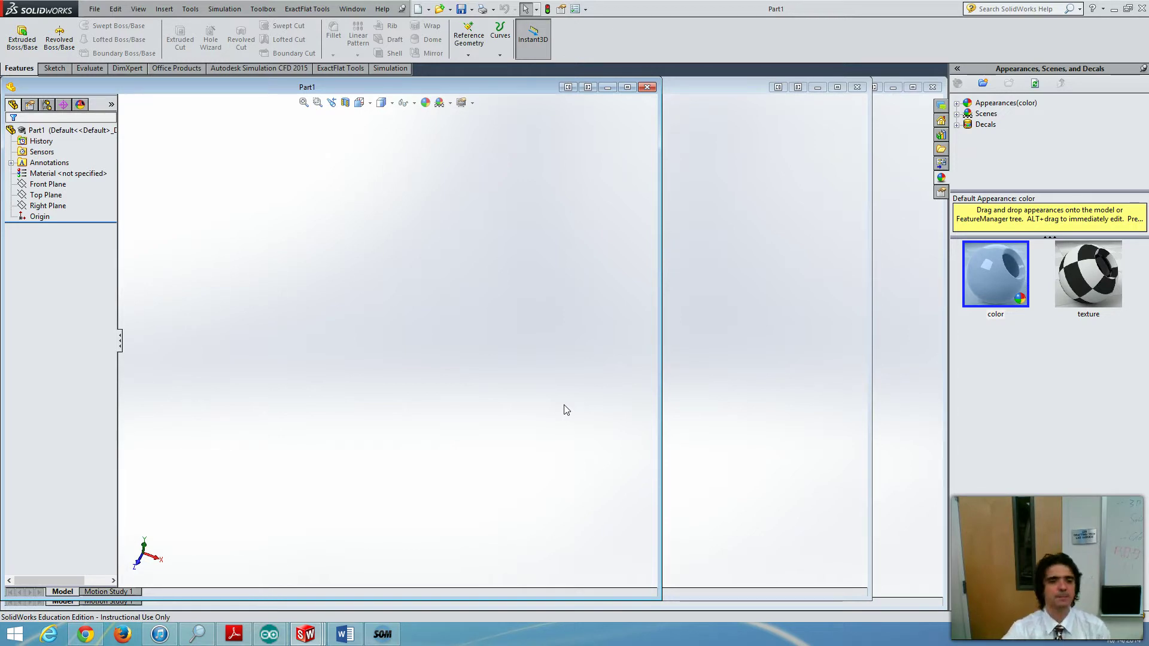
Turn the view Normal To the Front Plane, then exit and discard the empty first sketch.
left_click(59, 70)
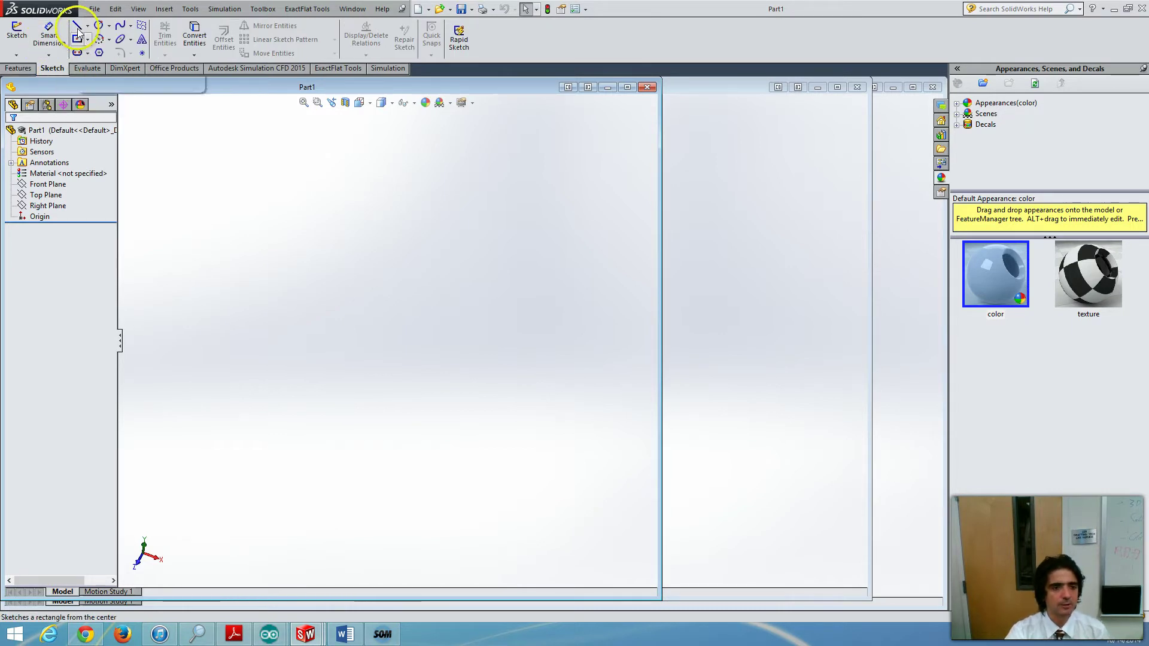
left_click(99, 39)
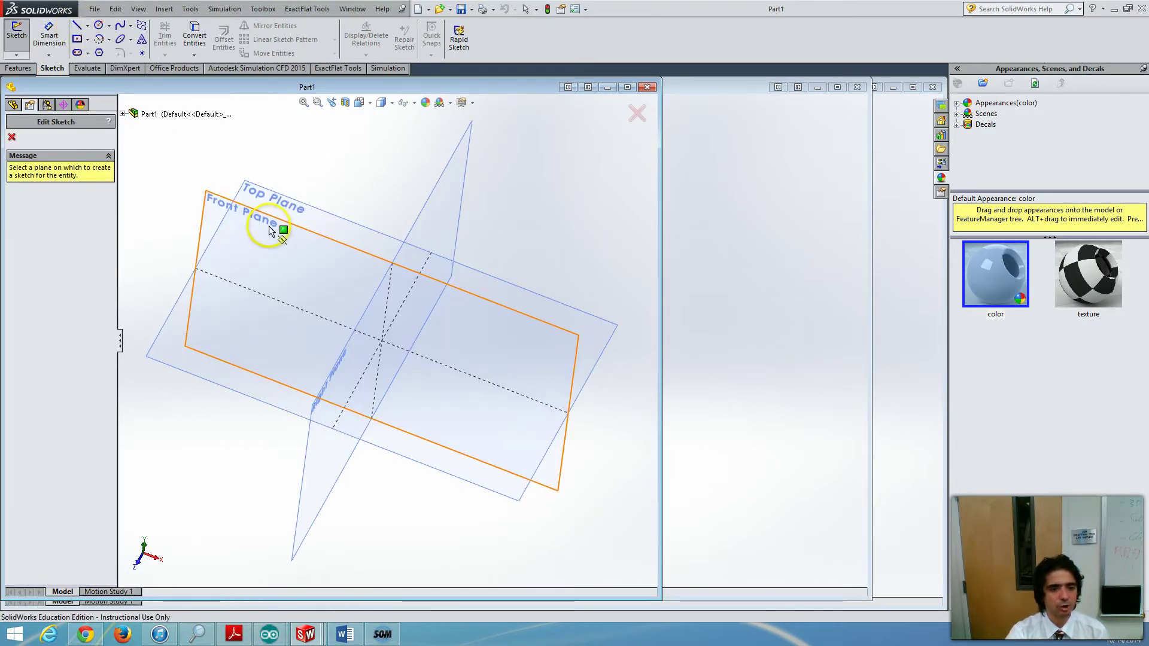
left_click(277, 220)
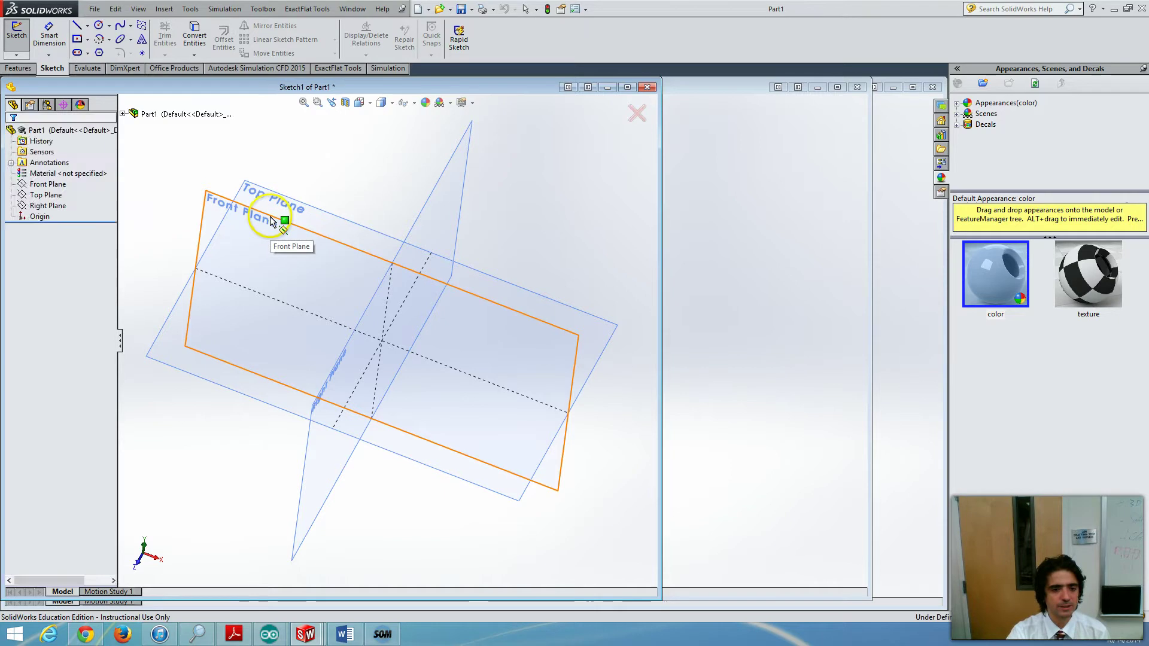
left_click(369, 104)
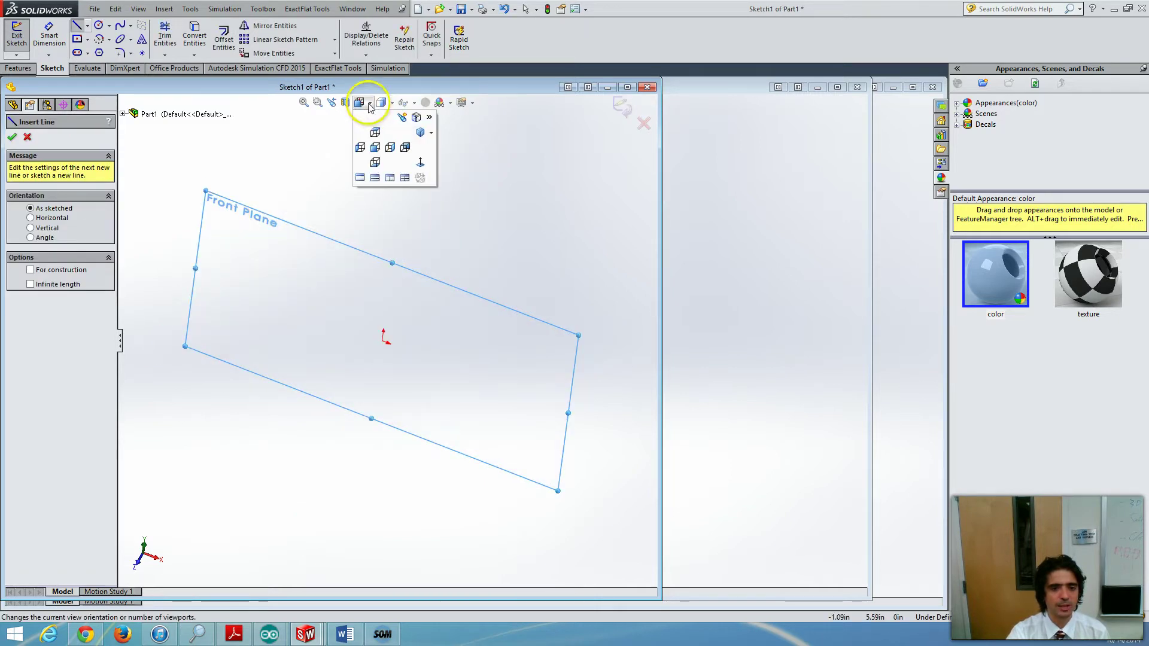
left_click(420, 162)
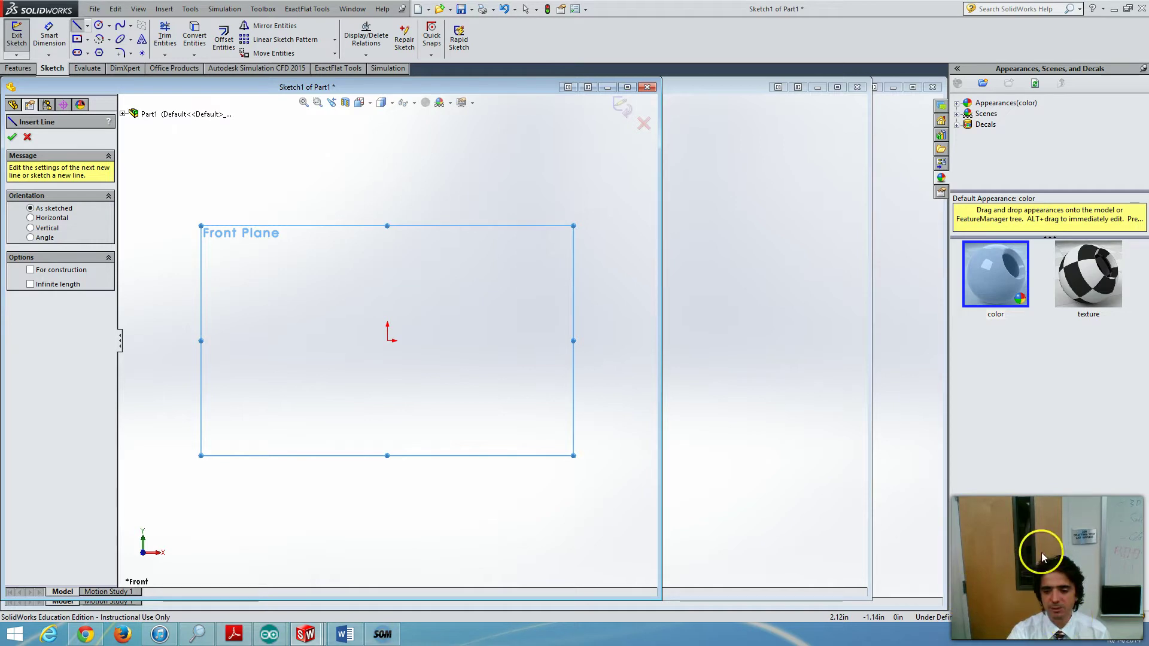
key("ctrl+b")
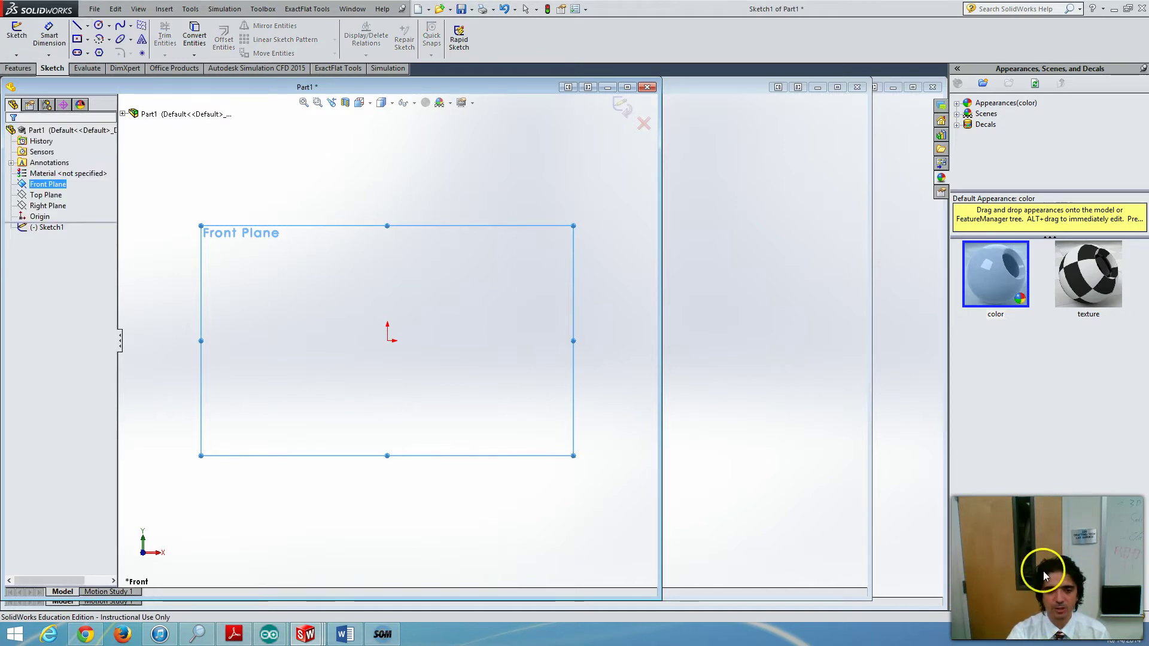
left_click(42, 216)
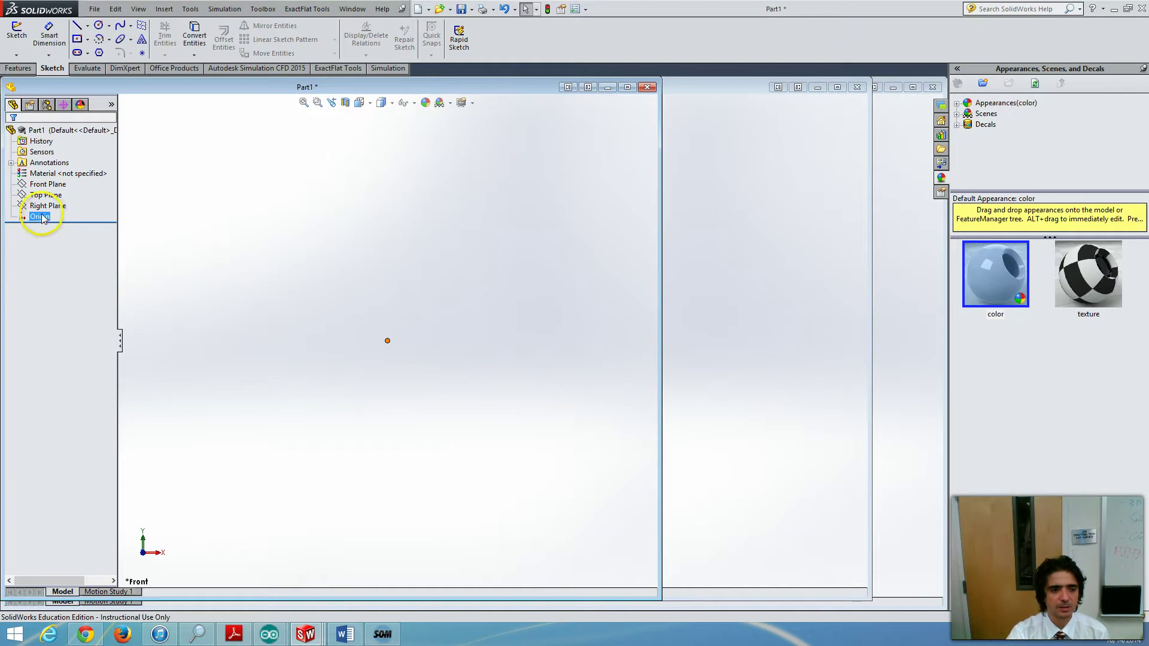
Start a new 2D sketch on the Front Plane.
left_click(14, 56)
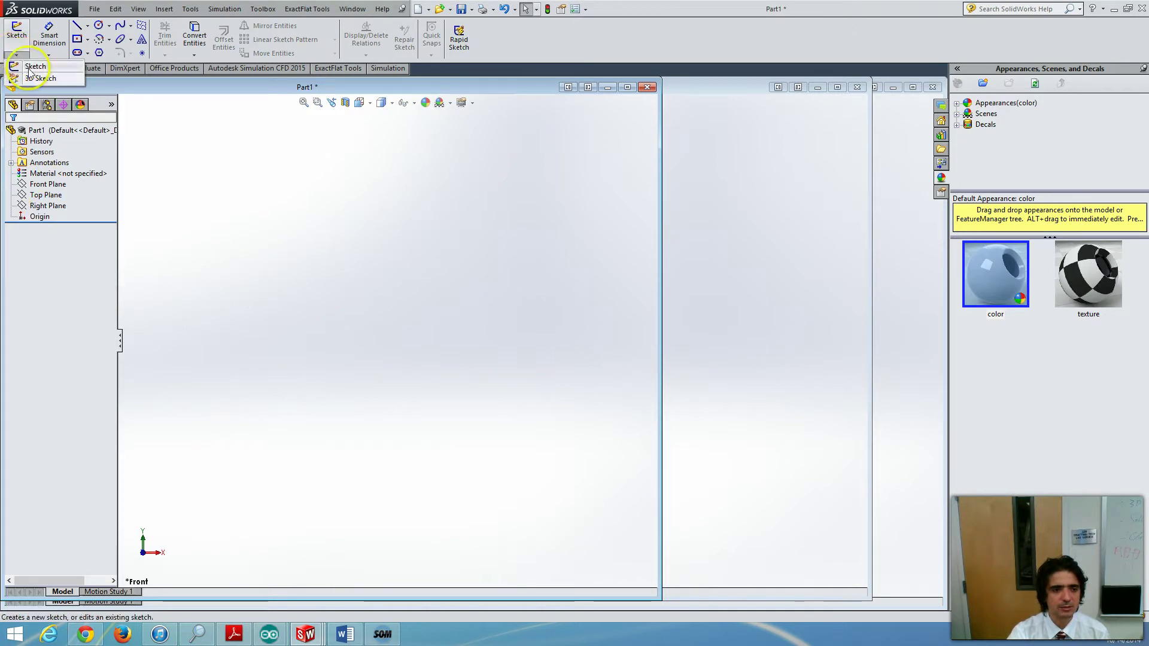
left_click(27, 65)
left_click(277, 277)
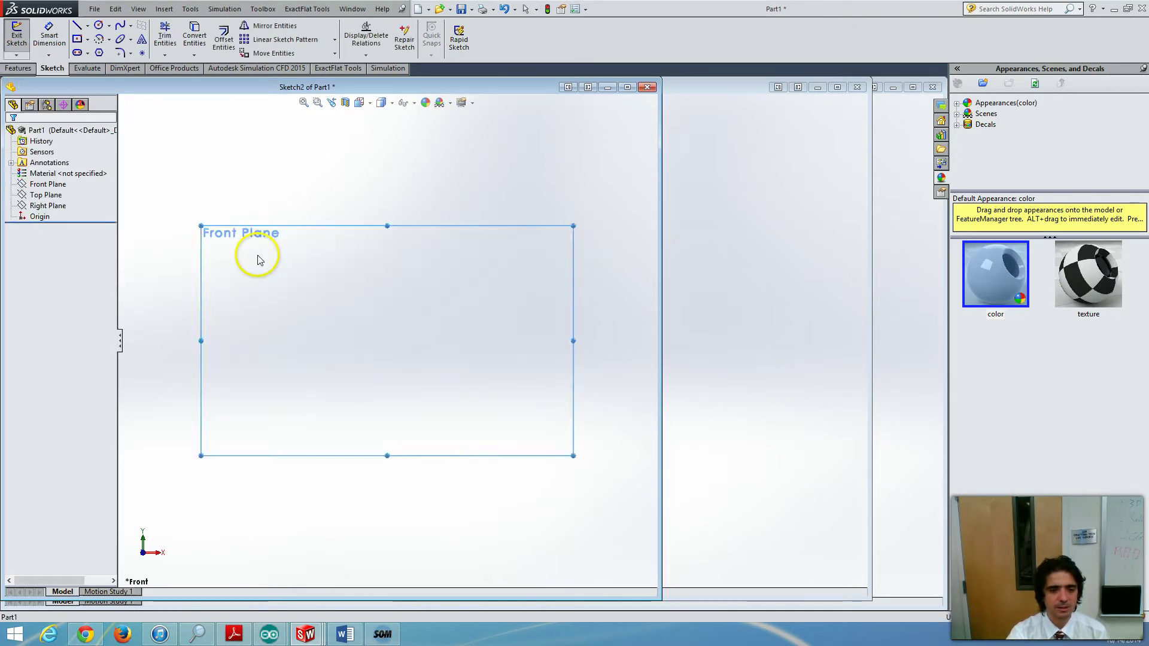
Draw a horizontal two-segment line rightward from the origin.
left_click(77, 27)
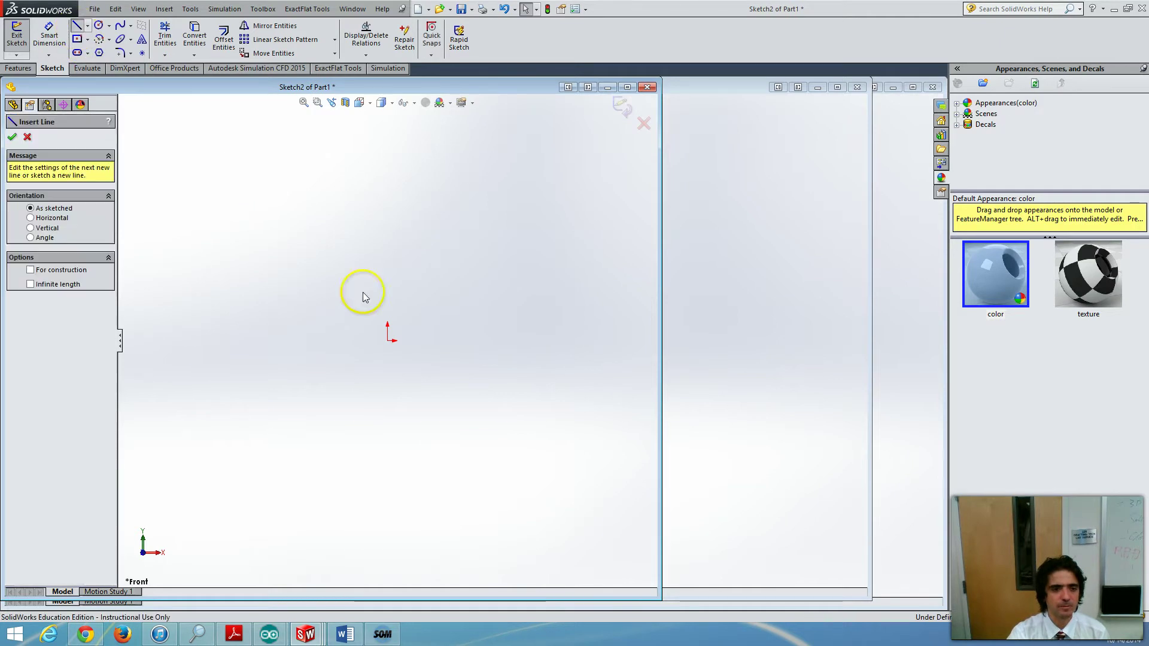
left_click(384, 341)
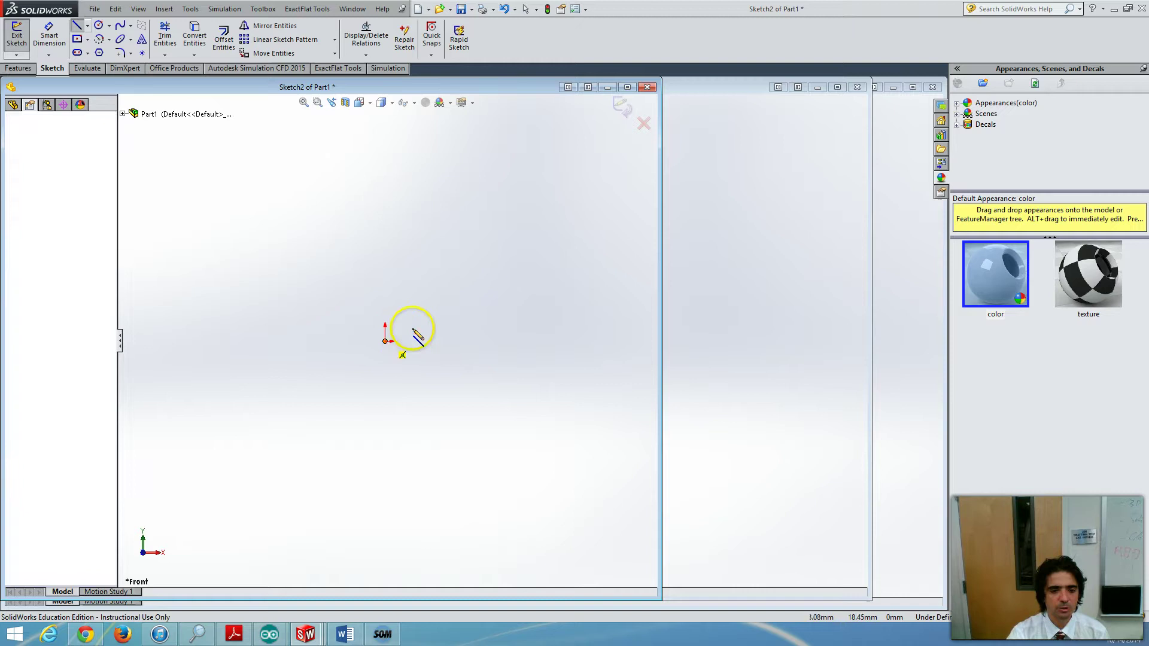
left_click(467, 344)
left_click_drag(469, 349, 549, 341)
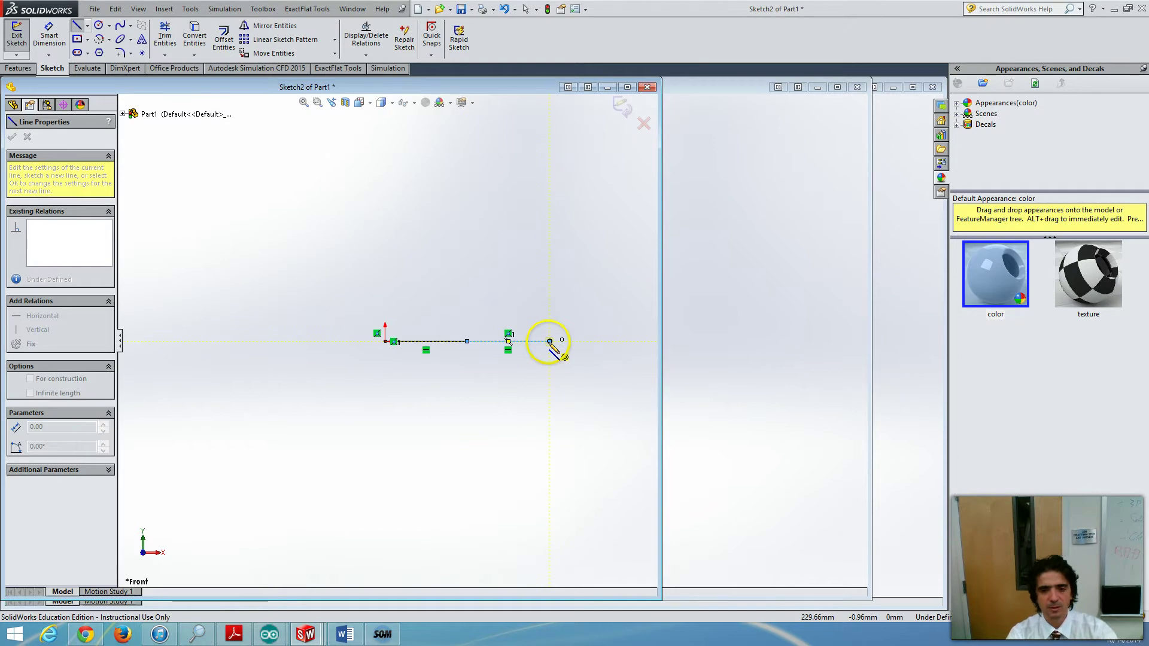
left_click(549, 341)
left_click(64, 44)
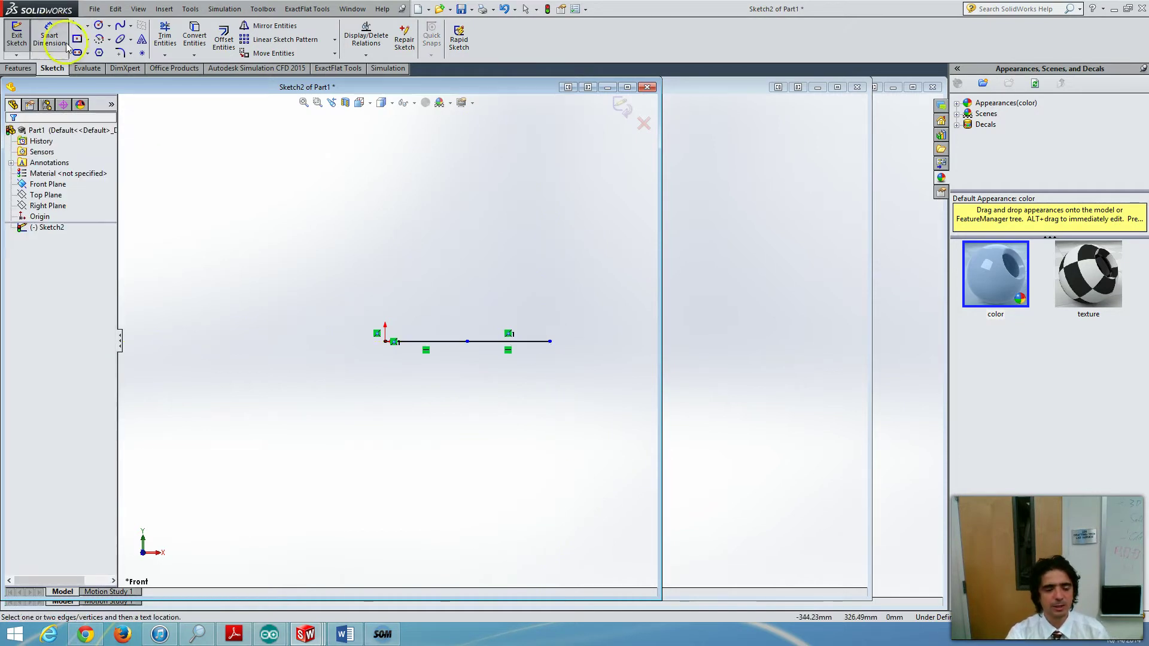
Dimension the line's overall length between its endpoints as 3000 mm.
left_click(384, 342)
left_click(549, 342)
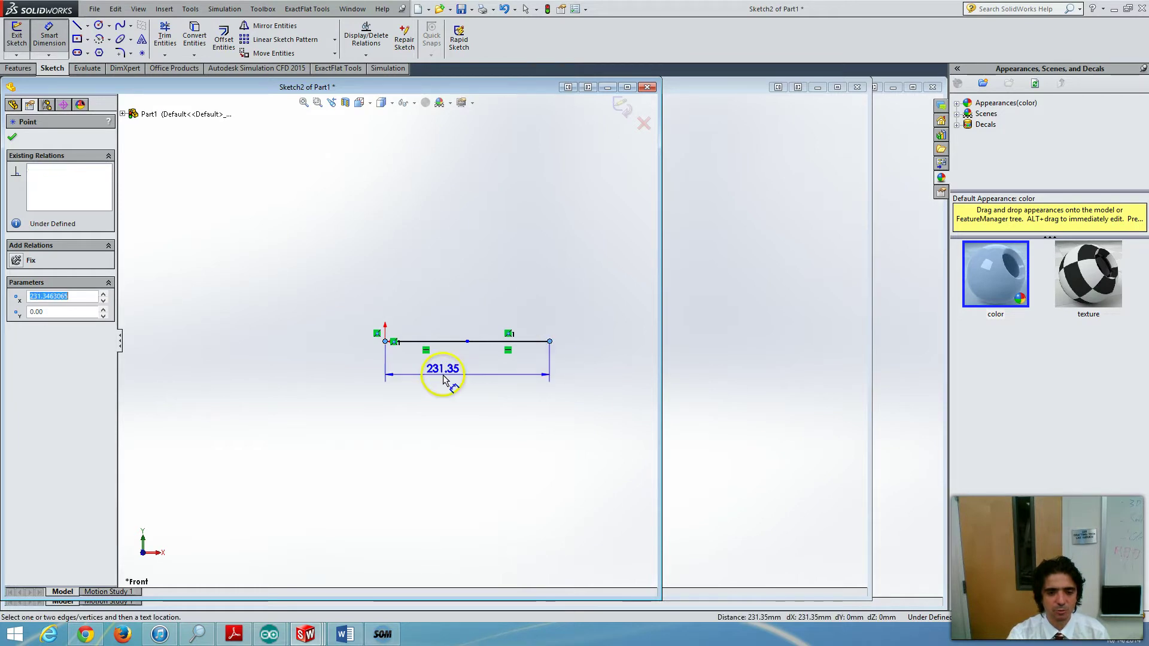
left_click(465, 420)
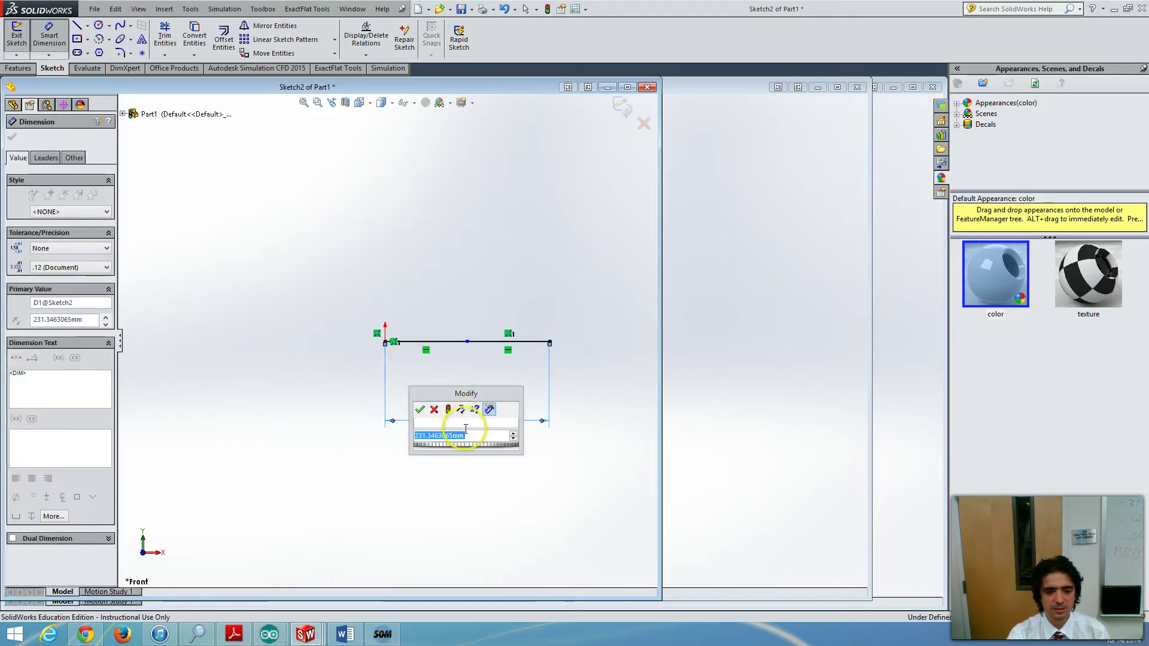
left_click(395, 448)
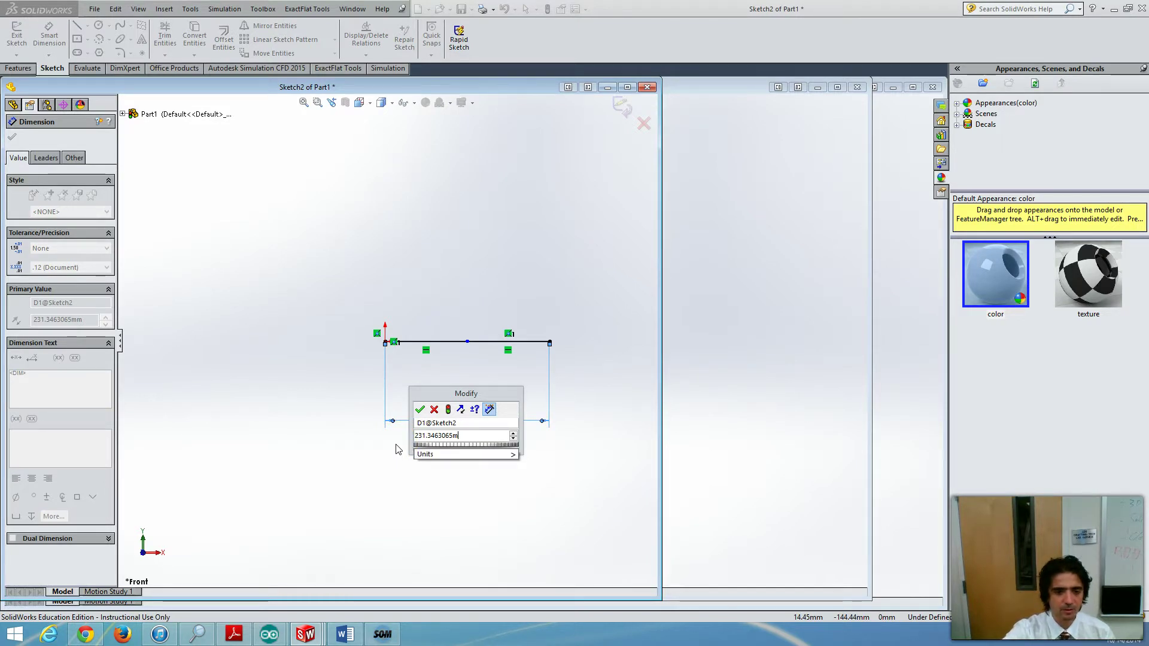
key("BackSpace")
key("BackSpace")
key("BackSpace")
key("BackSpace")
key("BackSpace")
key("BackSpace")
key("BackSpace")
key("BackSpace")
key("BackSpace")
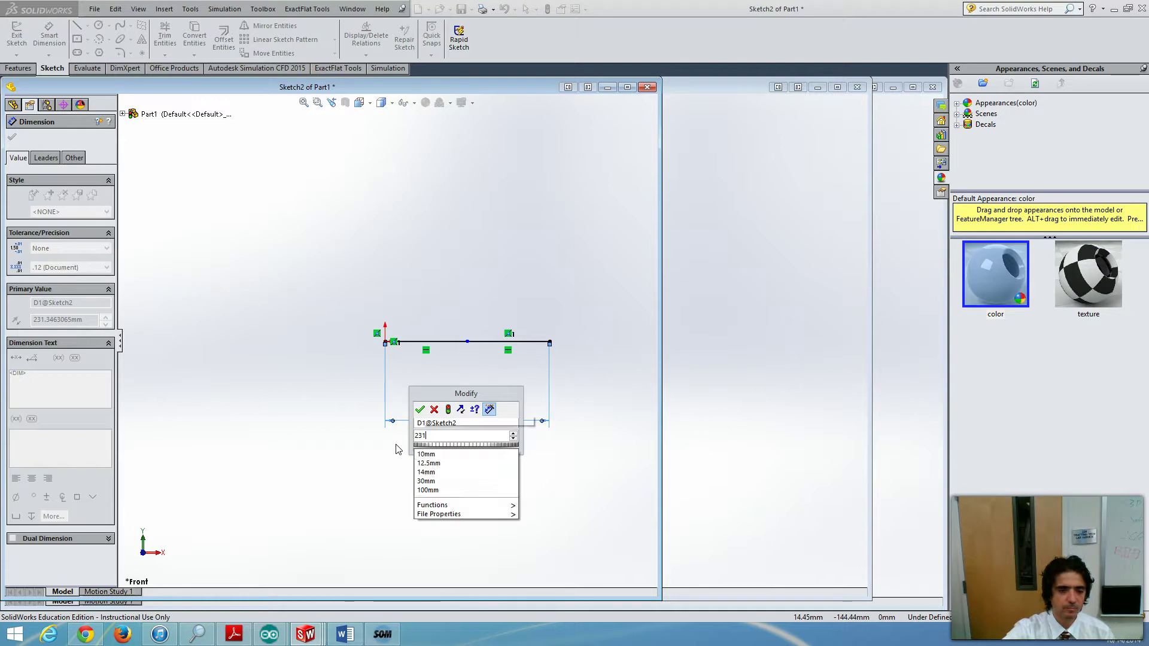
key("BackSpace")
key("BackSpace")
key("BackSpace")
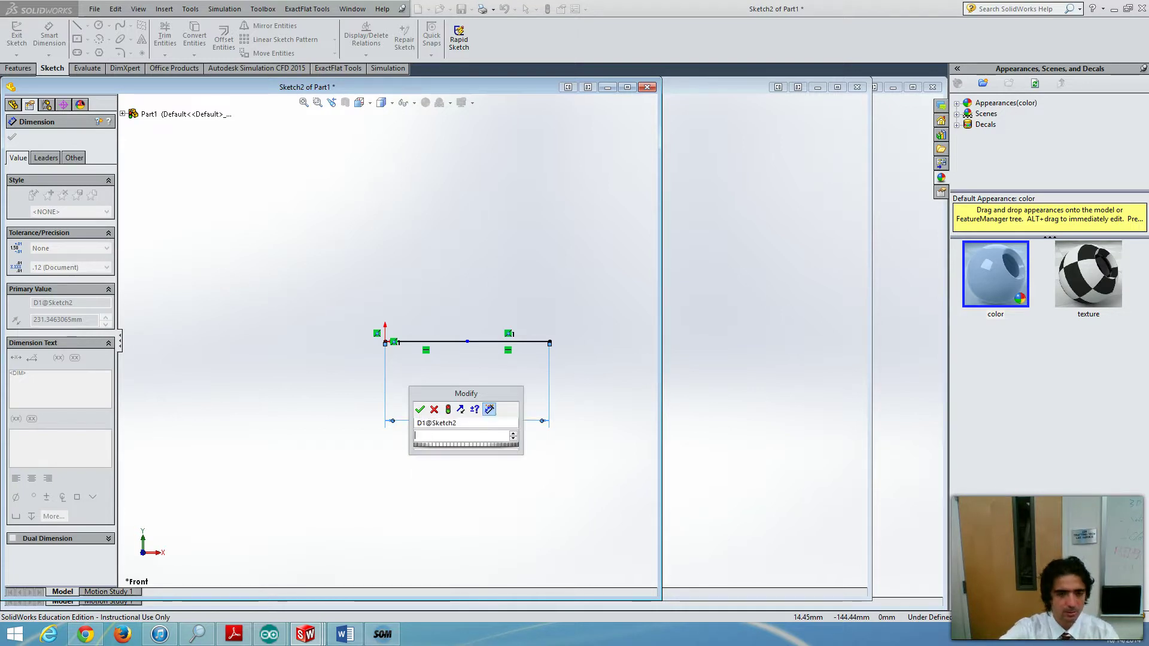
key("Return")
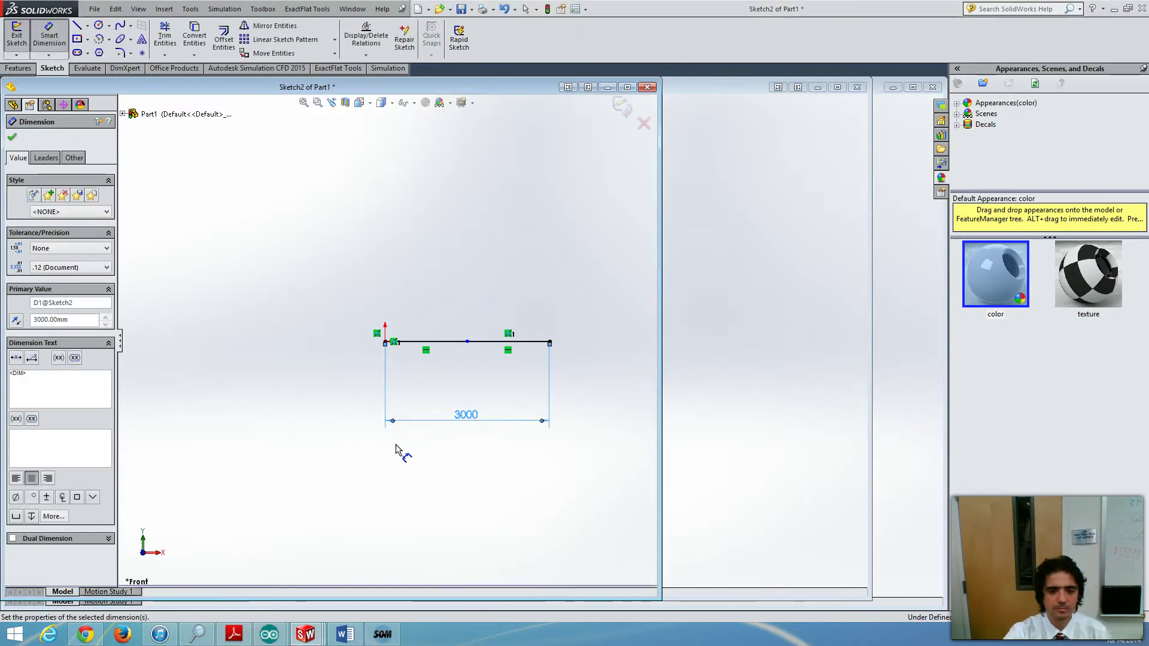
Dimension the first segment from the origin as 1m (1000 mm) and finish.
left_click(441, 342)
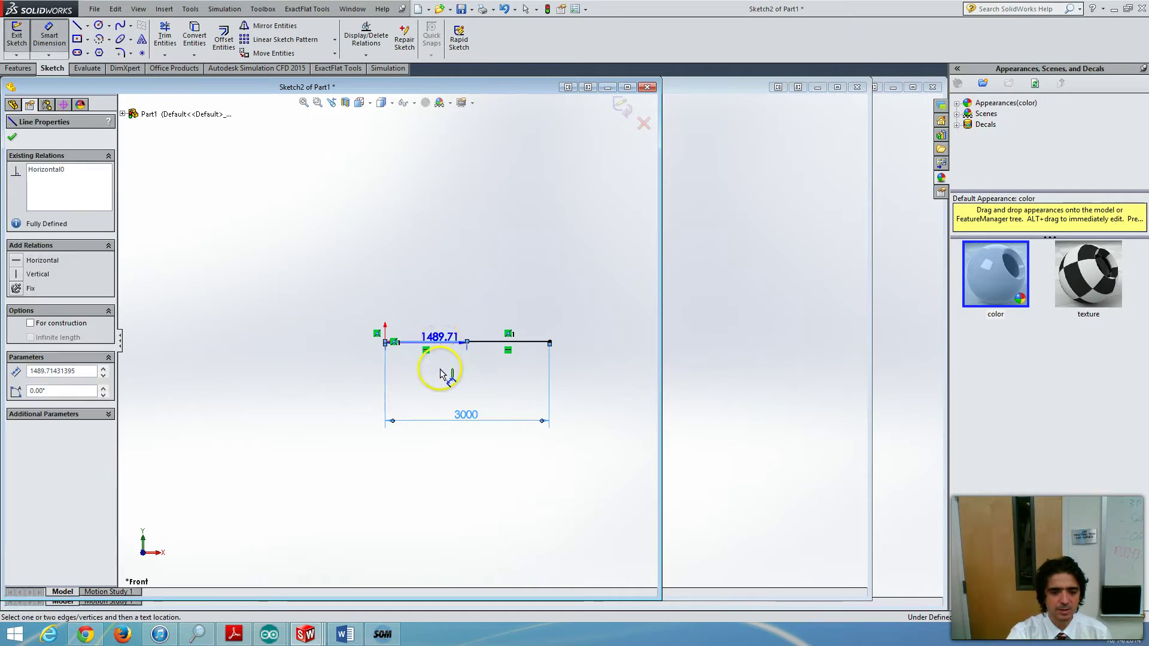
left_click(439, 387)
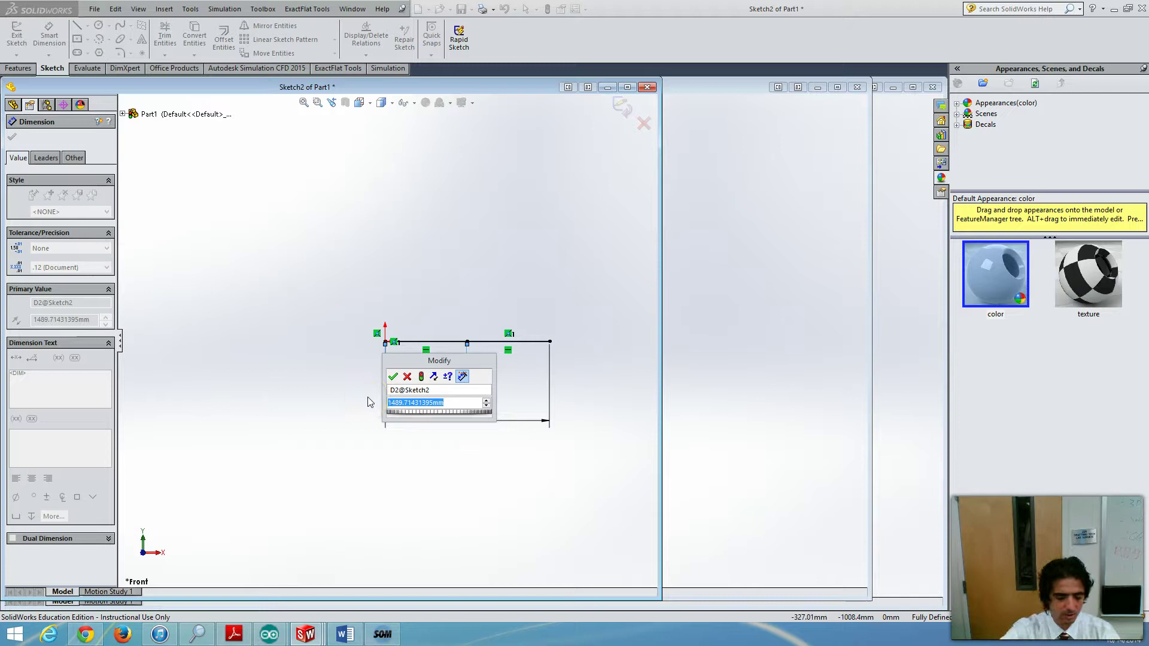
type("1m")
key("Return")
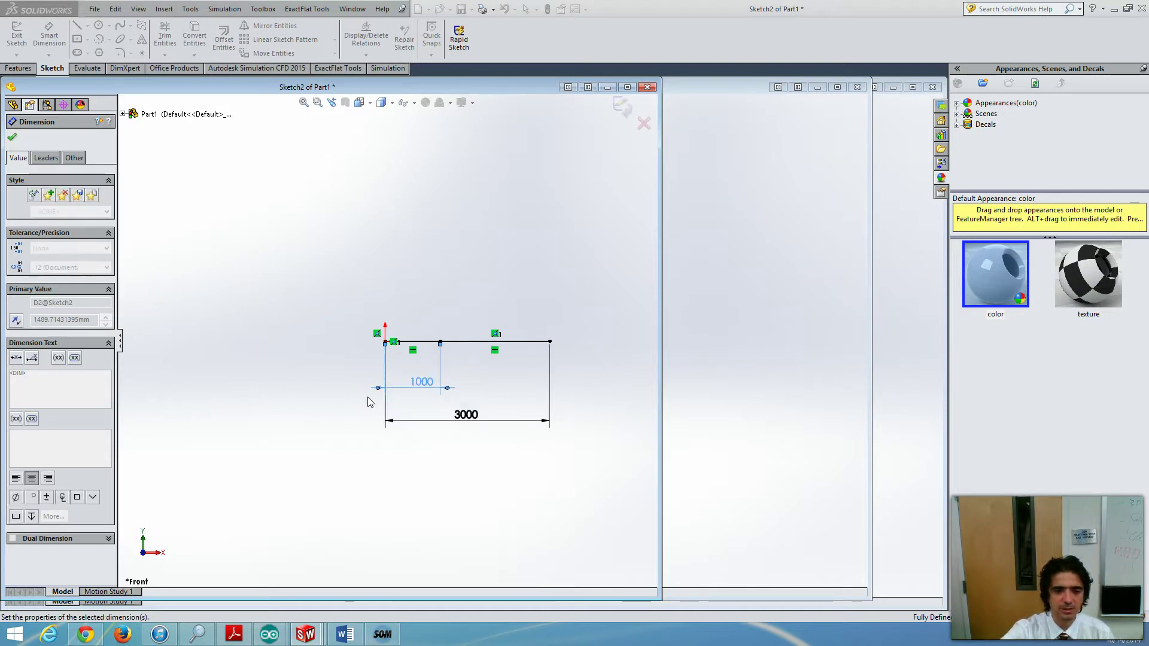
left_click(12, 138)
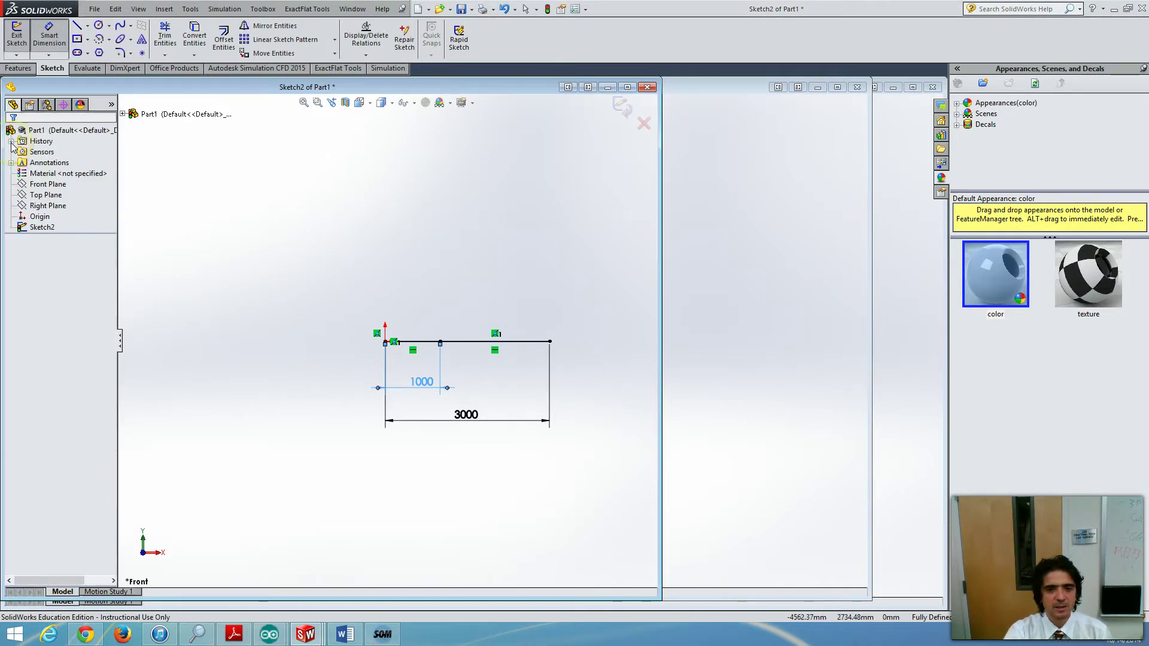
Exit the sketch and start a Structural Member from Insert > Weldments.
left_click(620, 107)
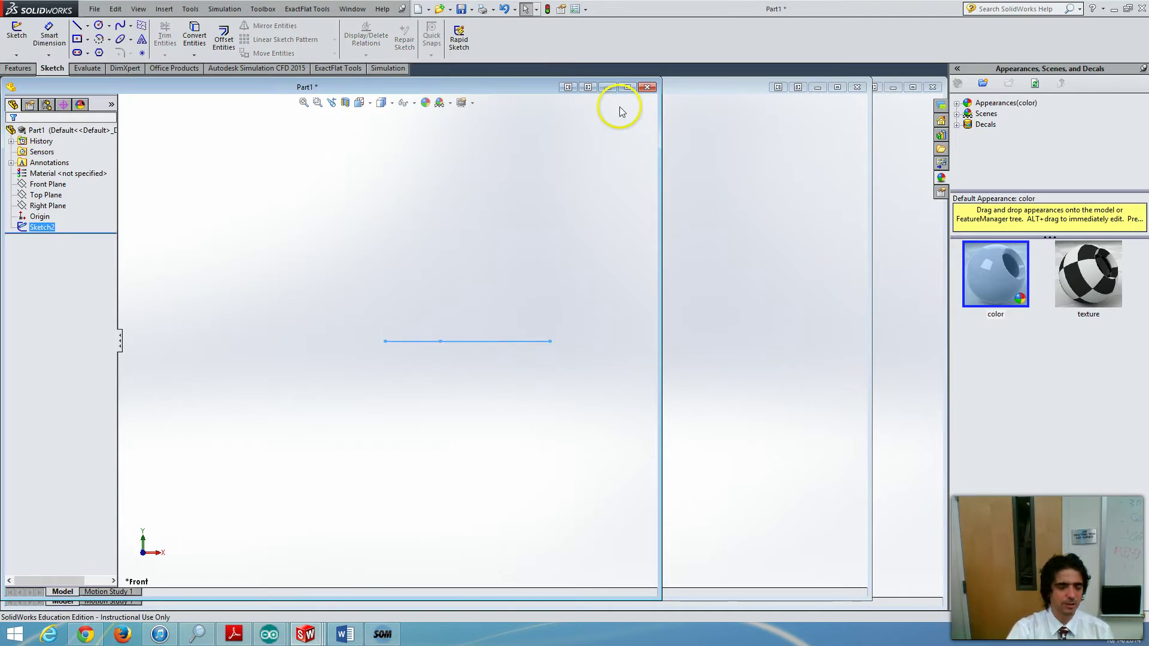
left_click(16, 69)
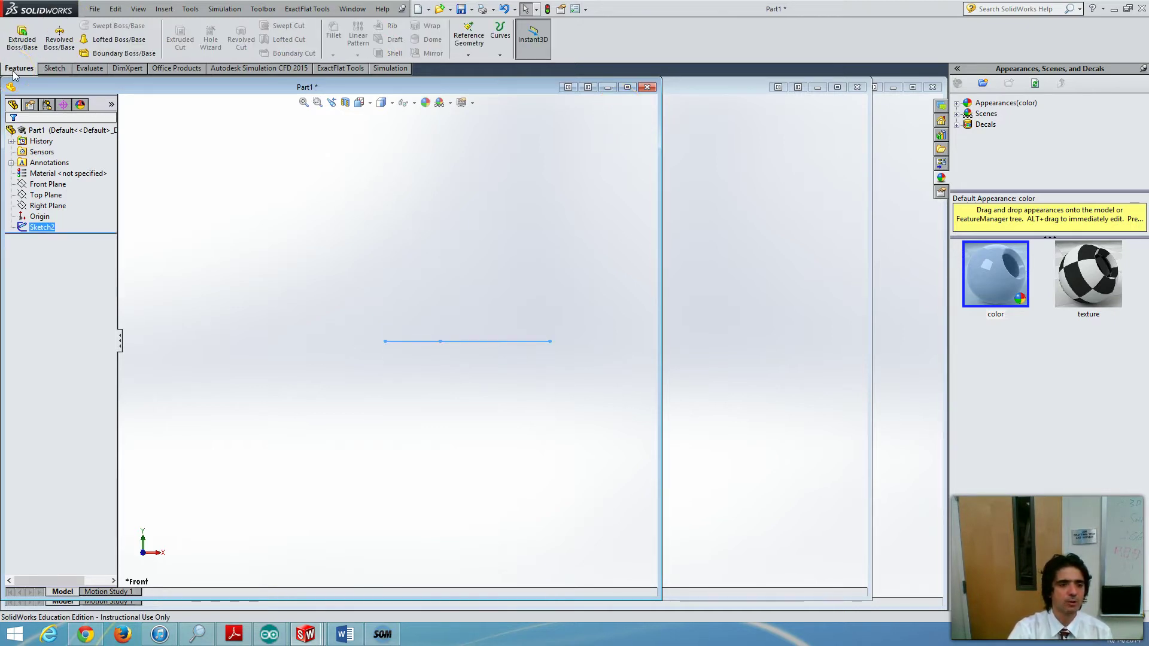
left_click(167, 11)
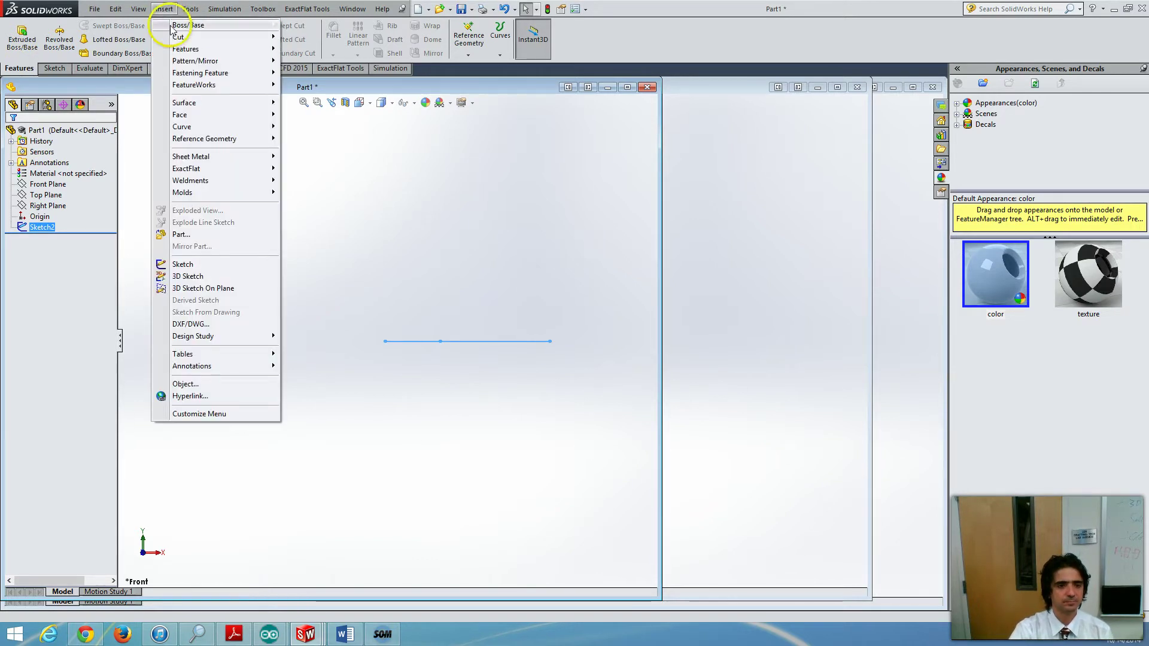
mouse_move(232, 181)
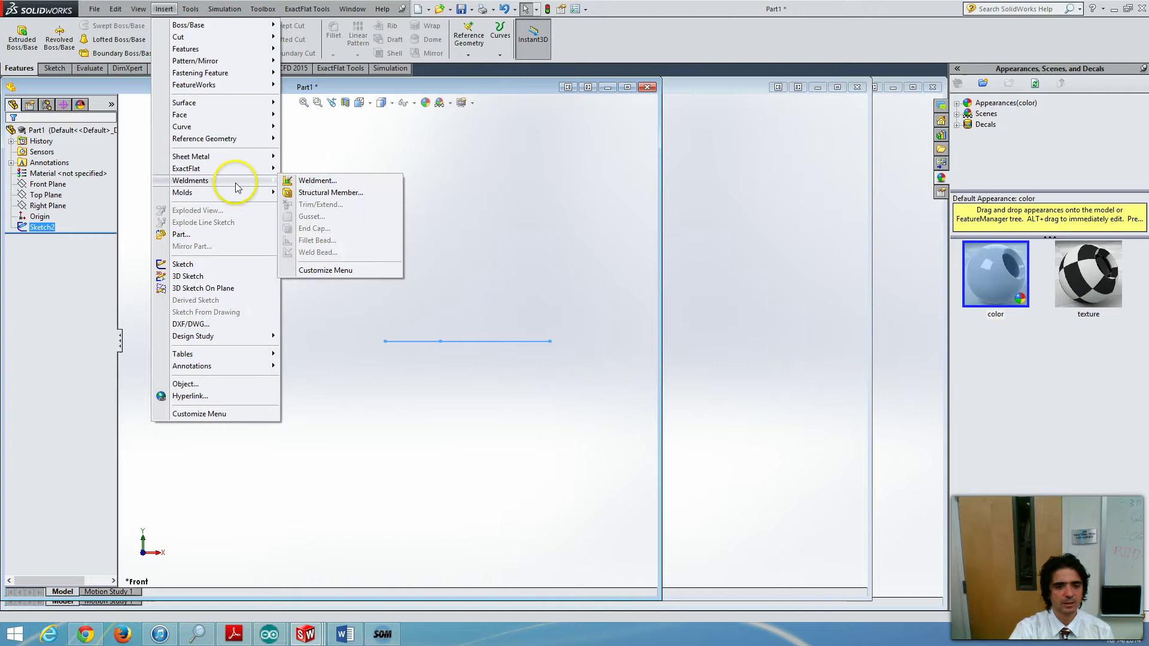
left_click(312, 194)
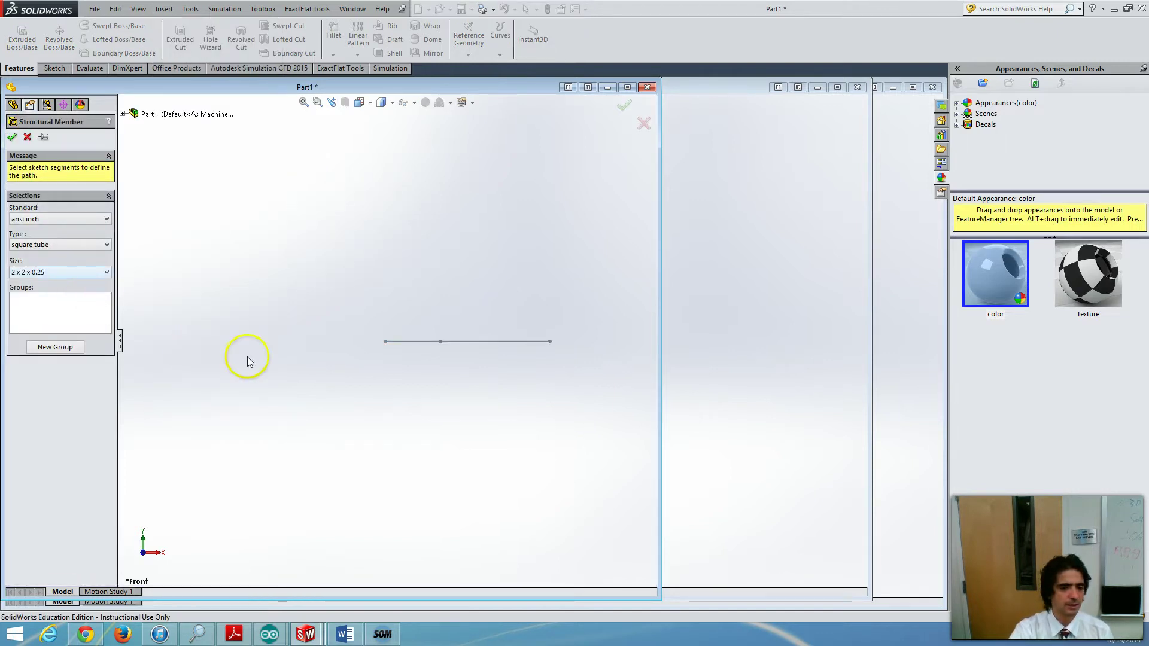
Set the member profile type to ansi inch rectangular tube.
left_click(87, 277)
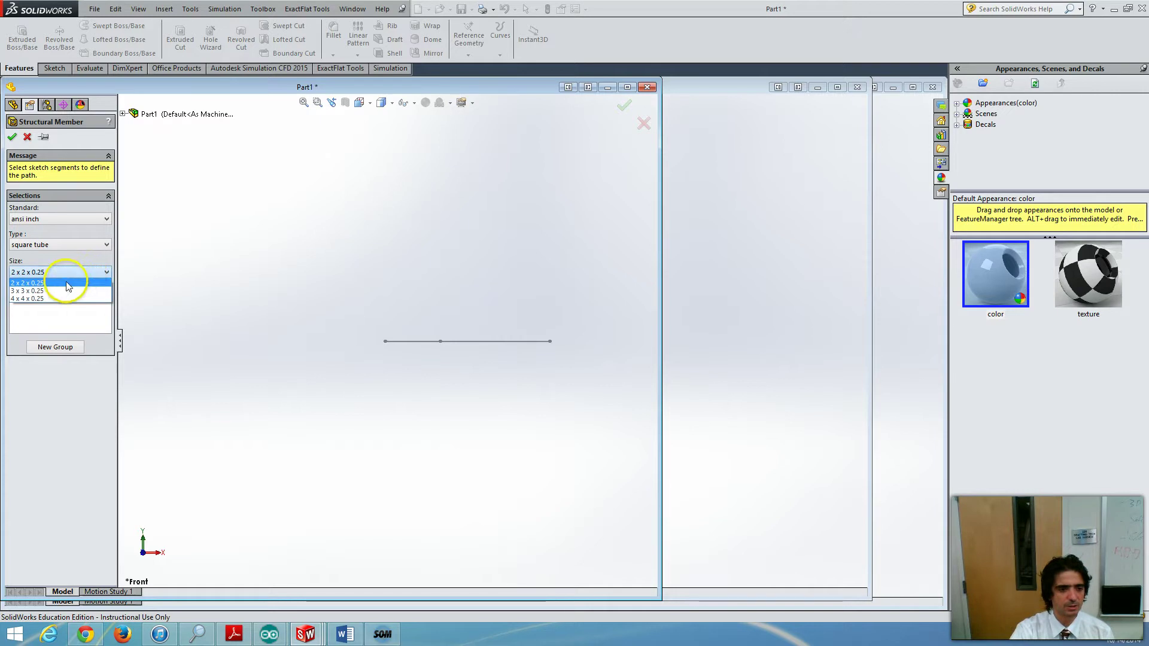
left_click(78, 284)
left_click(103, 245)
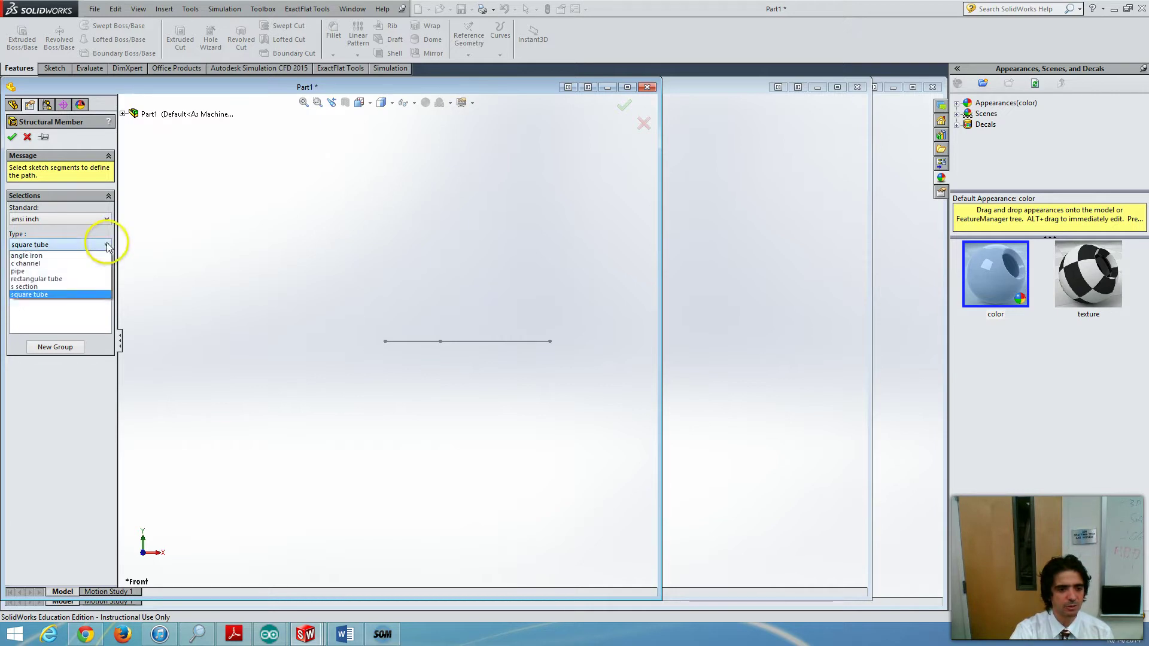
left_click(57, 279)
left_click(60, 274)
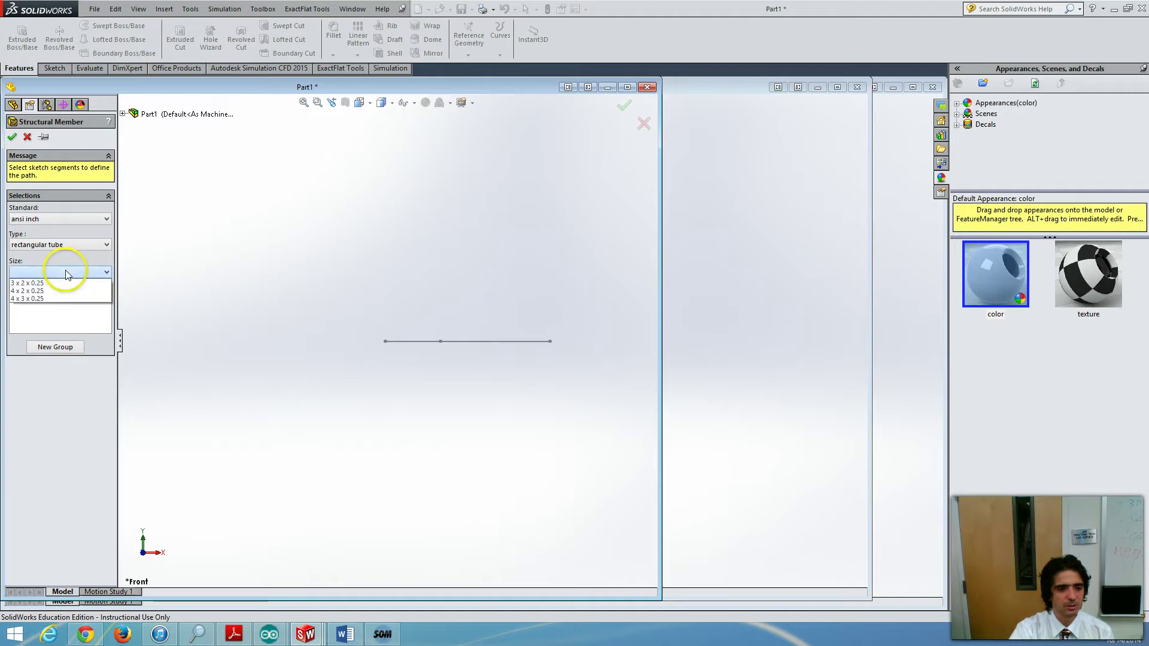
Choose the 4 x 3 x 0.25 tube size and select Line1 and Line2 as the path.
left_click(49, 299)
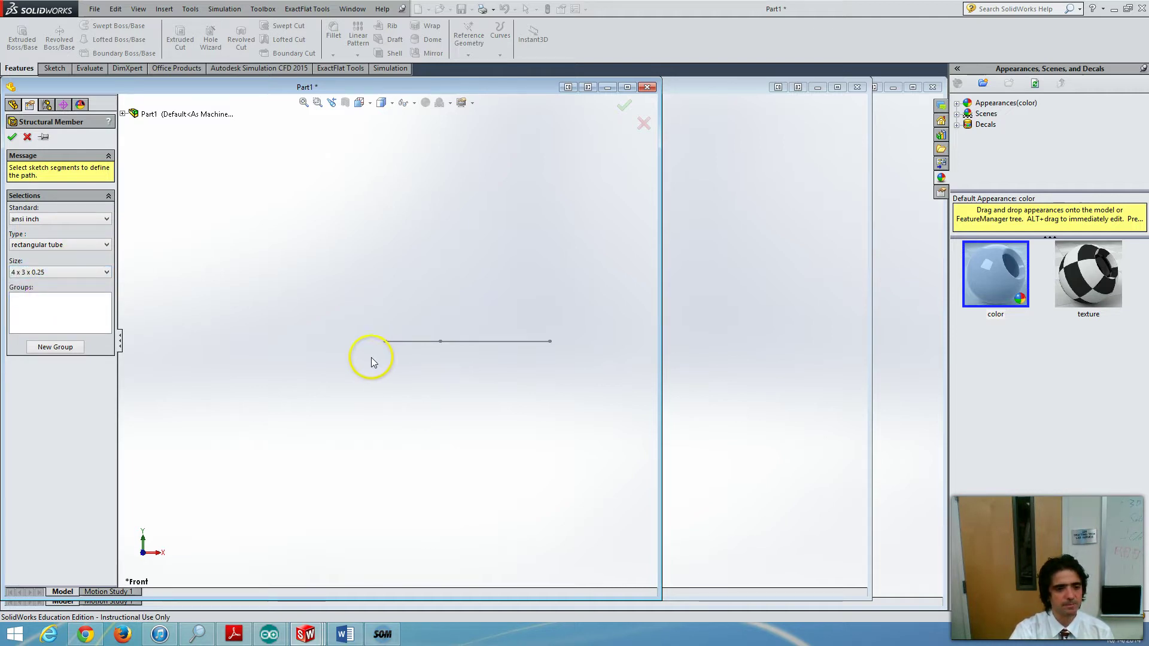
left_click(405, 341)
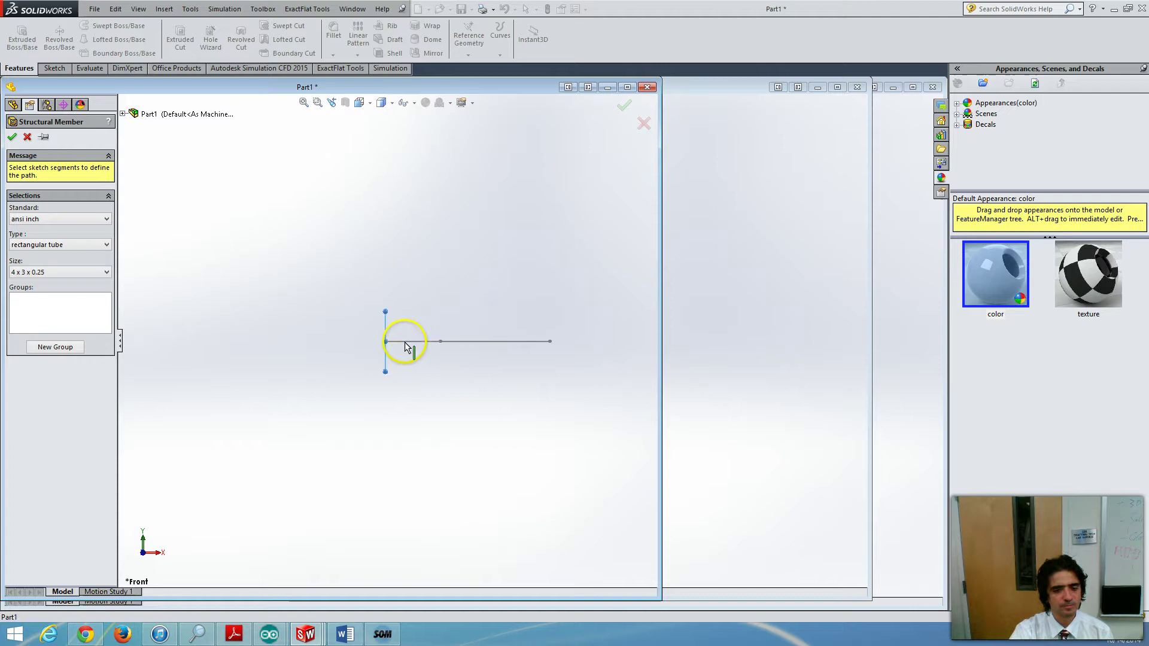
left_click(486, 342)
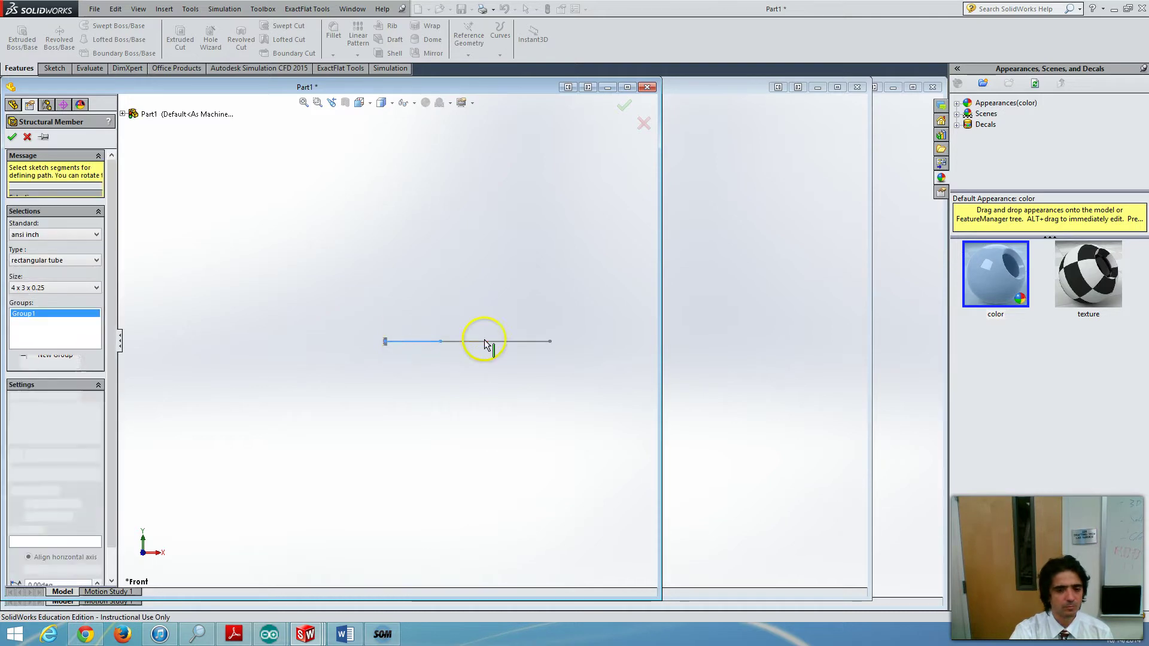
left_click(486, 345)
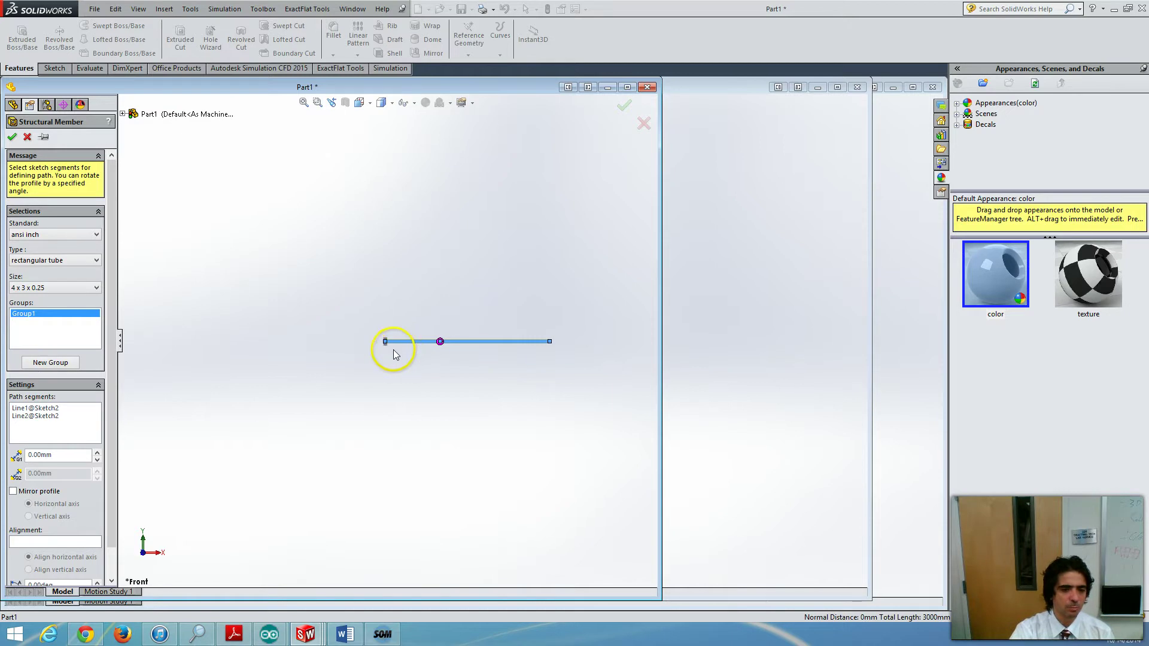
Rotate the profile 90°, create the structural member, and fit the beam in view.
scroll(383, 352, "down", 4)
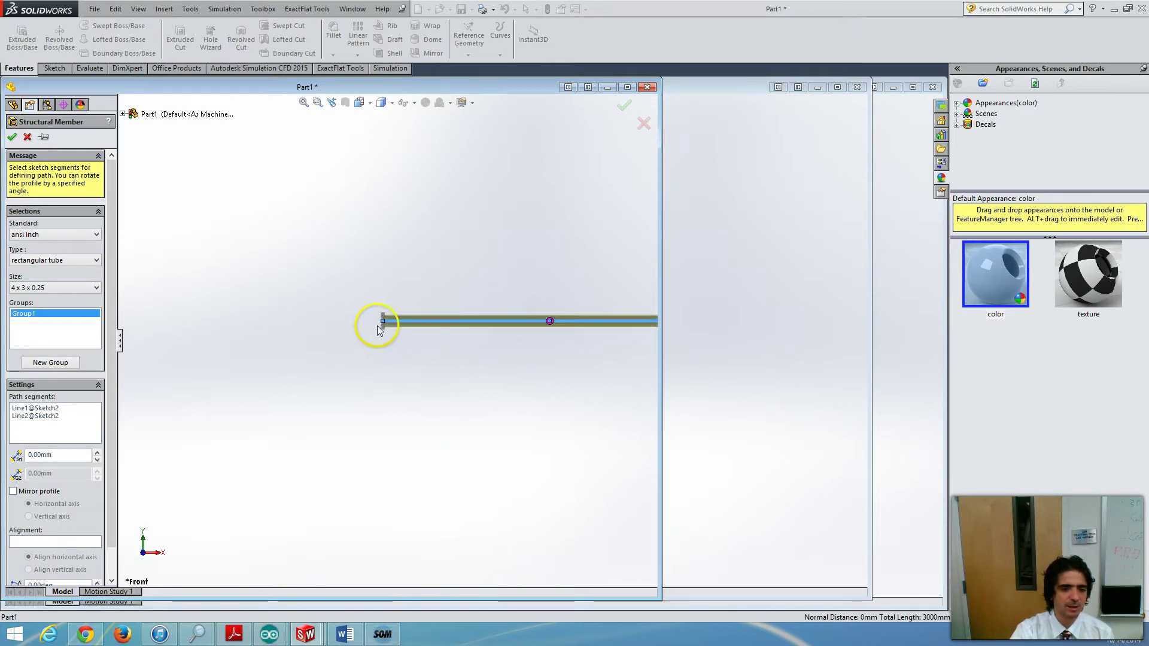
scroll(378, 327, "up", 1)
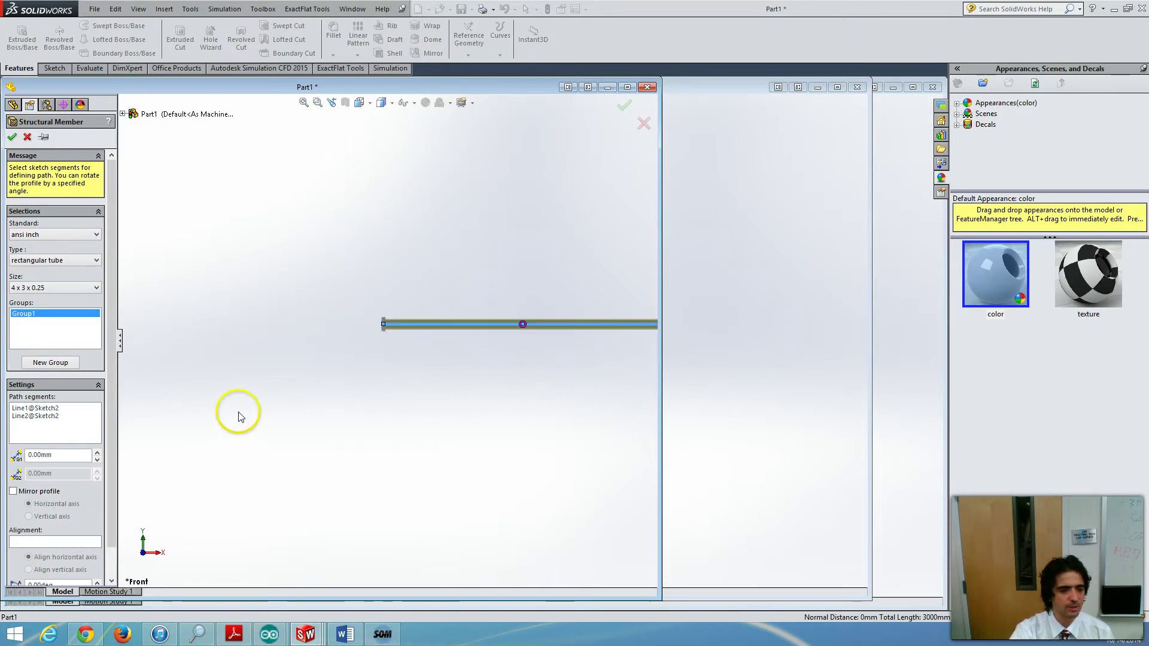
scroll(109, 479, "down", 1)
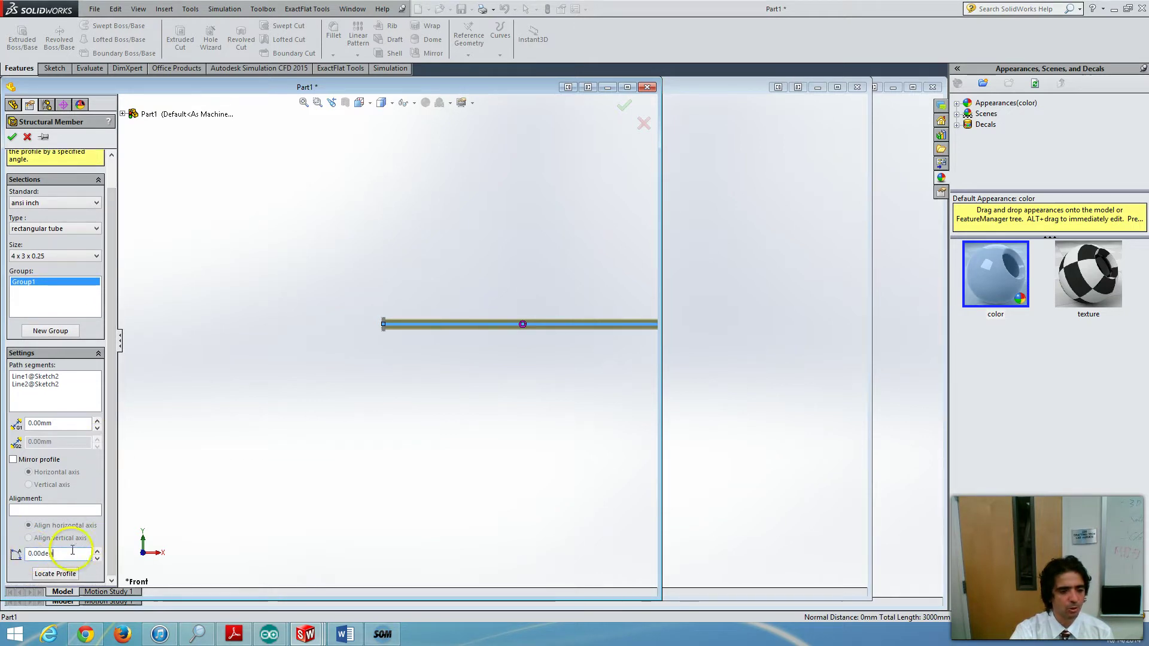
left_click_drag(67, 553, 6, 542)
type("90")
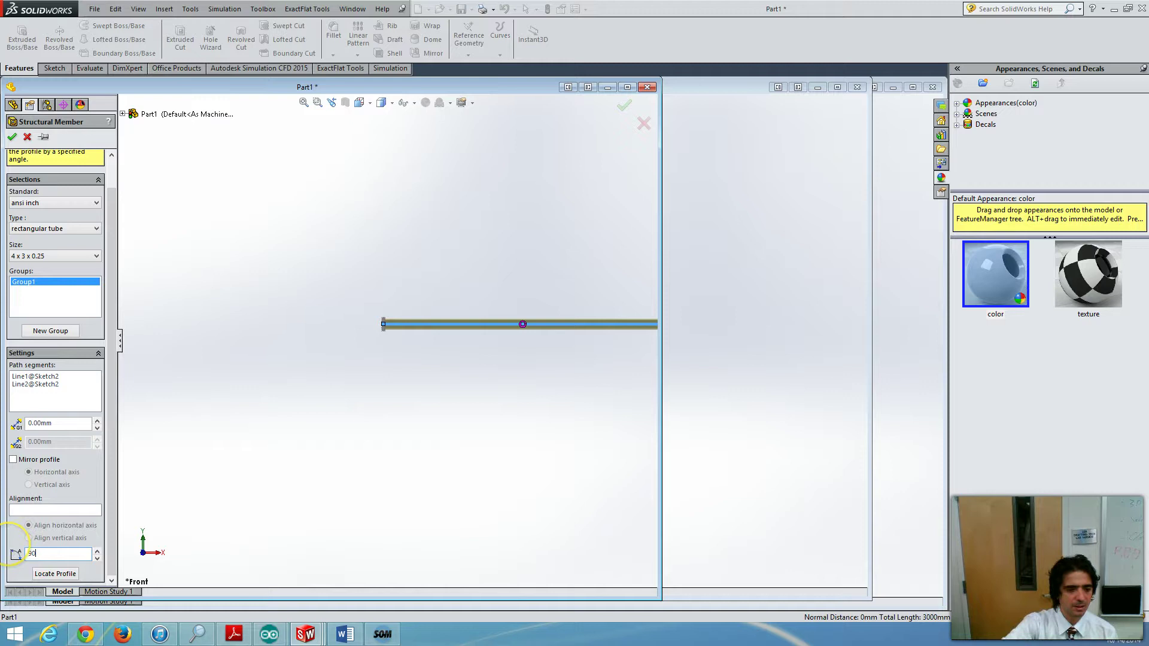
key("Return")
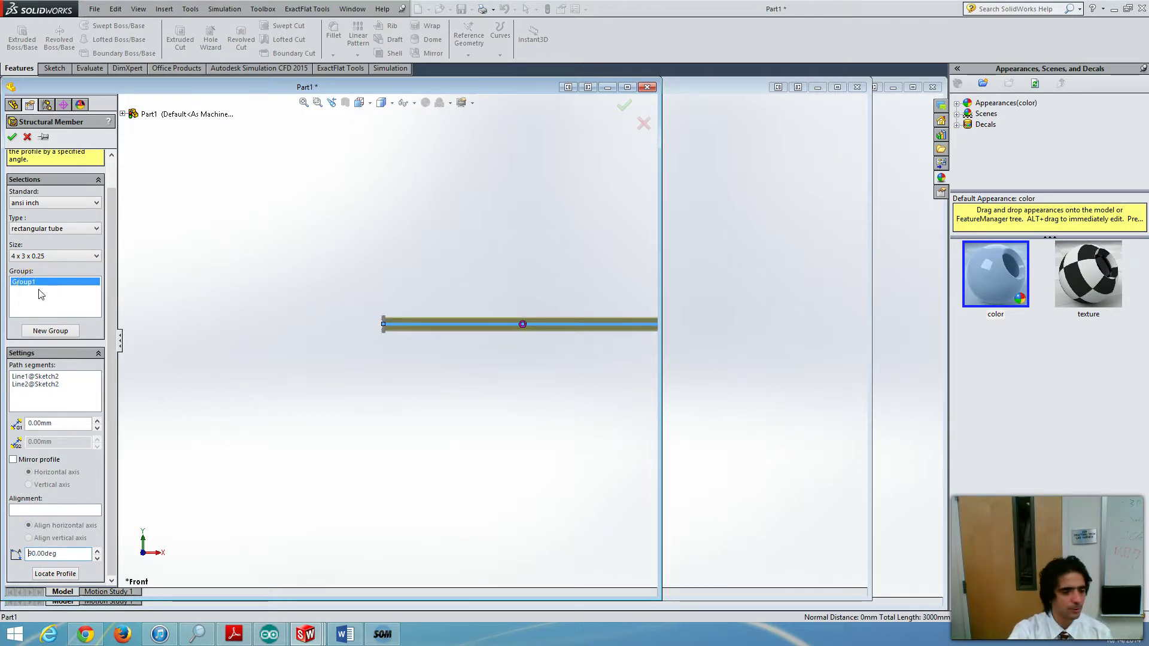
left_click(12, 138)
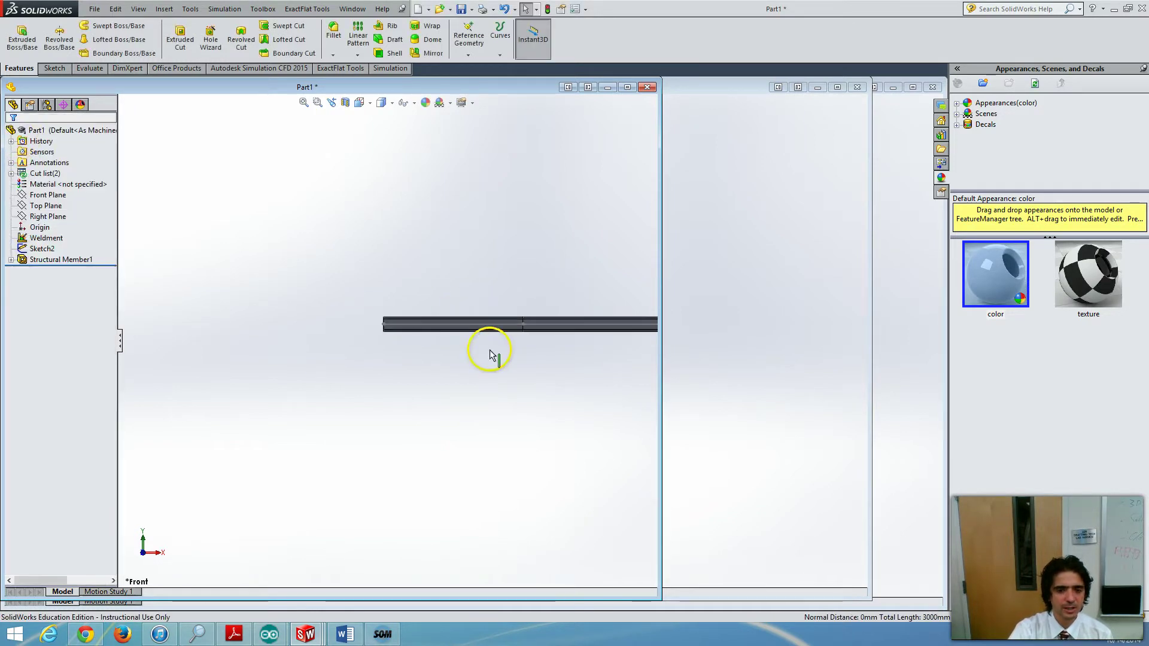
left_click(303, 102)
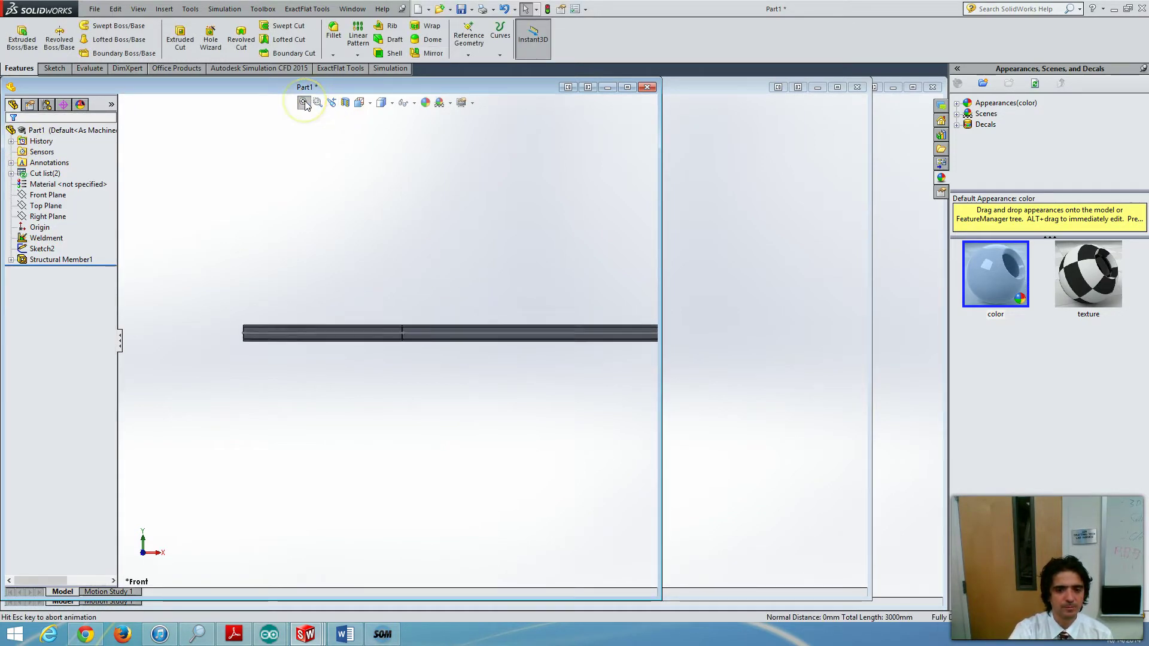
middle_click_drag(503, 333, 367, 316)
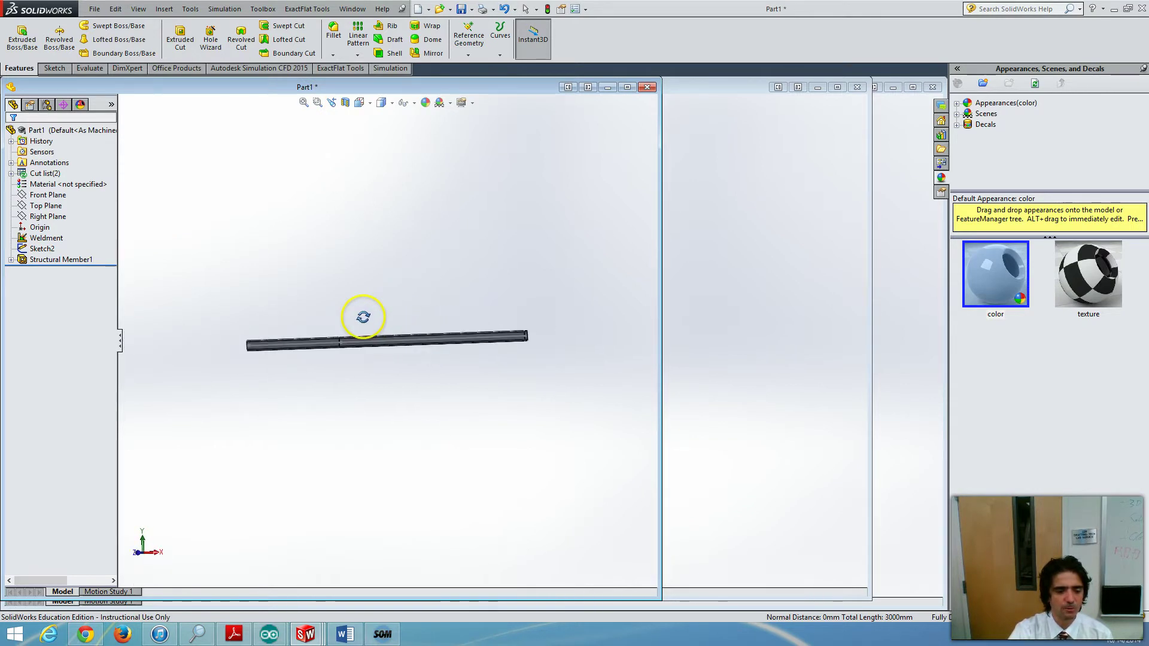
Apply Alloy Steel from the Steel materials to the part and close the editor.
right_click(76, 184)
left_click(85, 187)
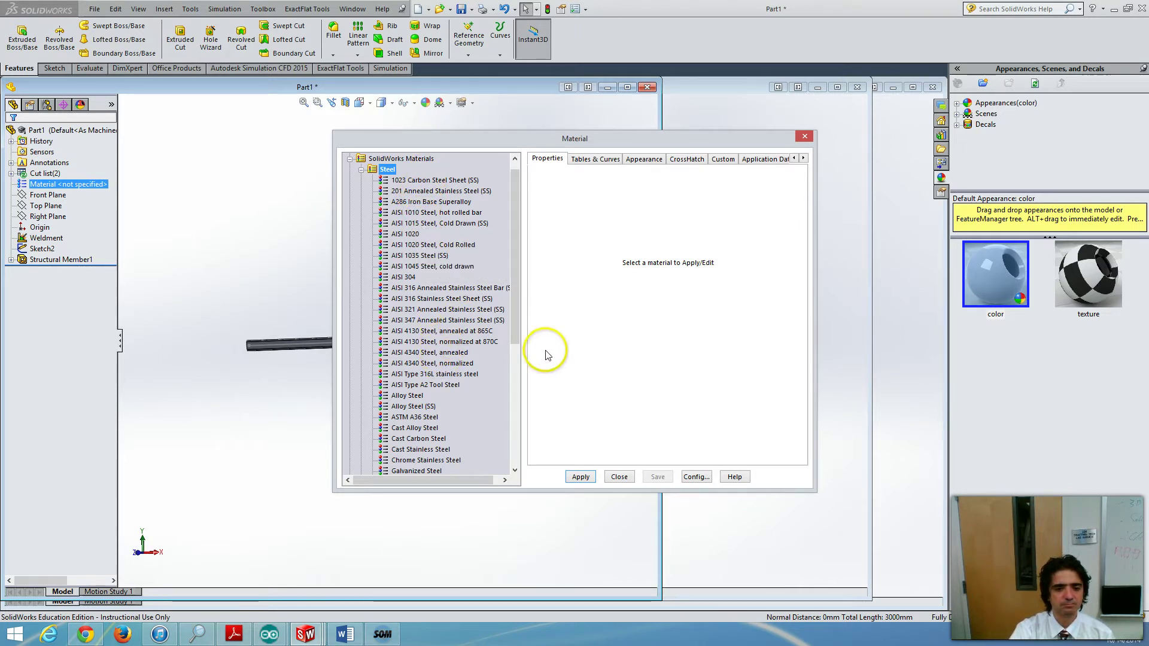
left_click(412, 399)
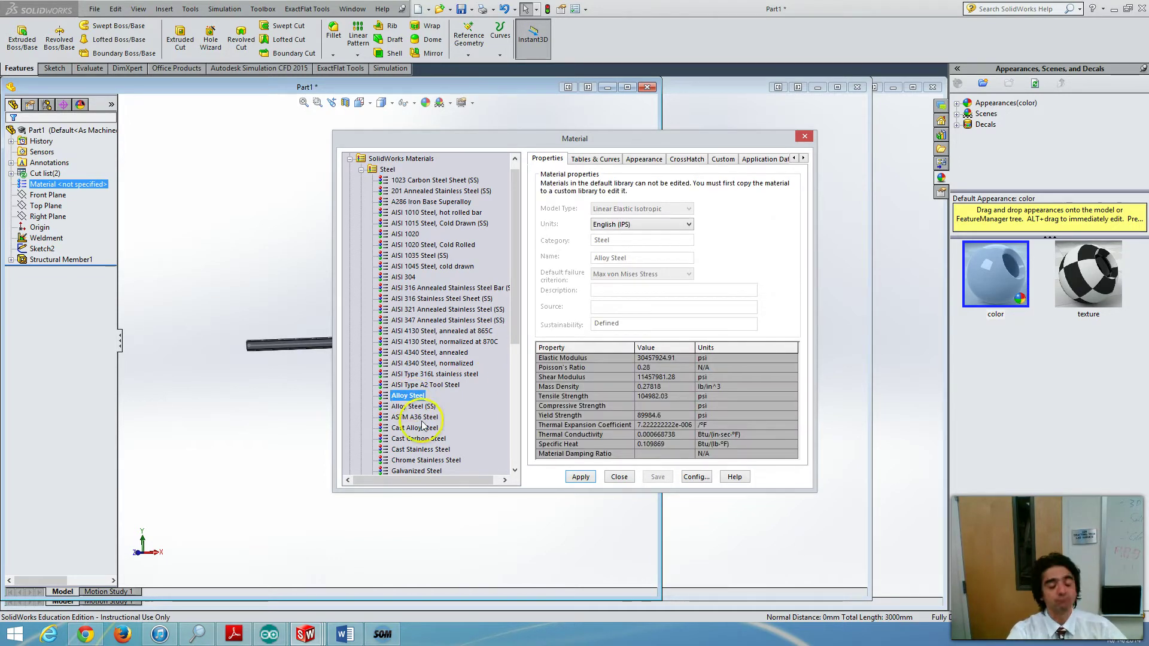
left_click(573, 479)
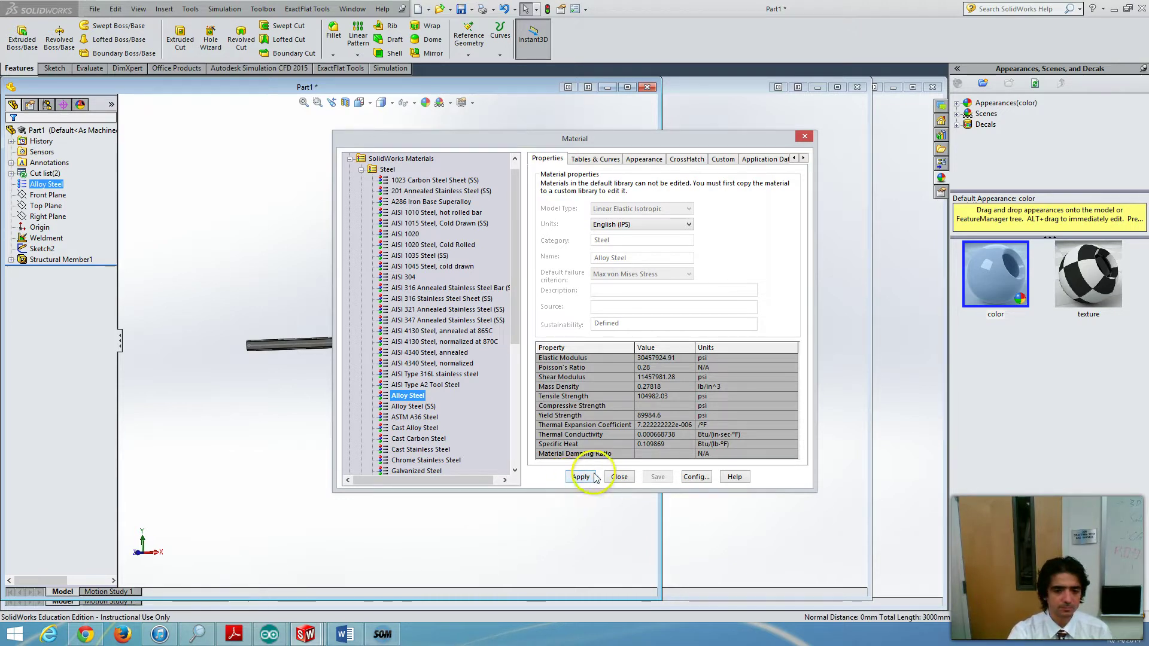
left_click(620, 478)
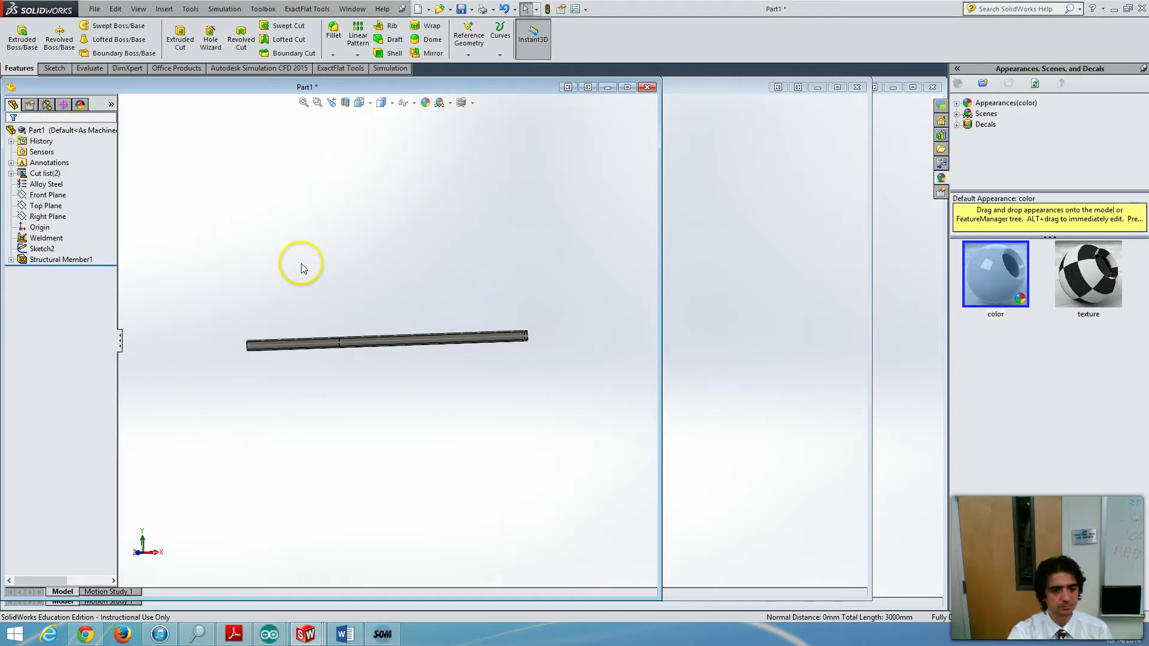
Create a new static simulation study, Static 1, from the Study Advisor's New Study.
middle_click_drag(300, 264, 370, 301)
scroll(370, 302, "down", 1)
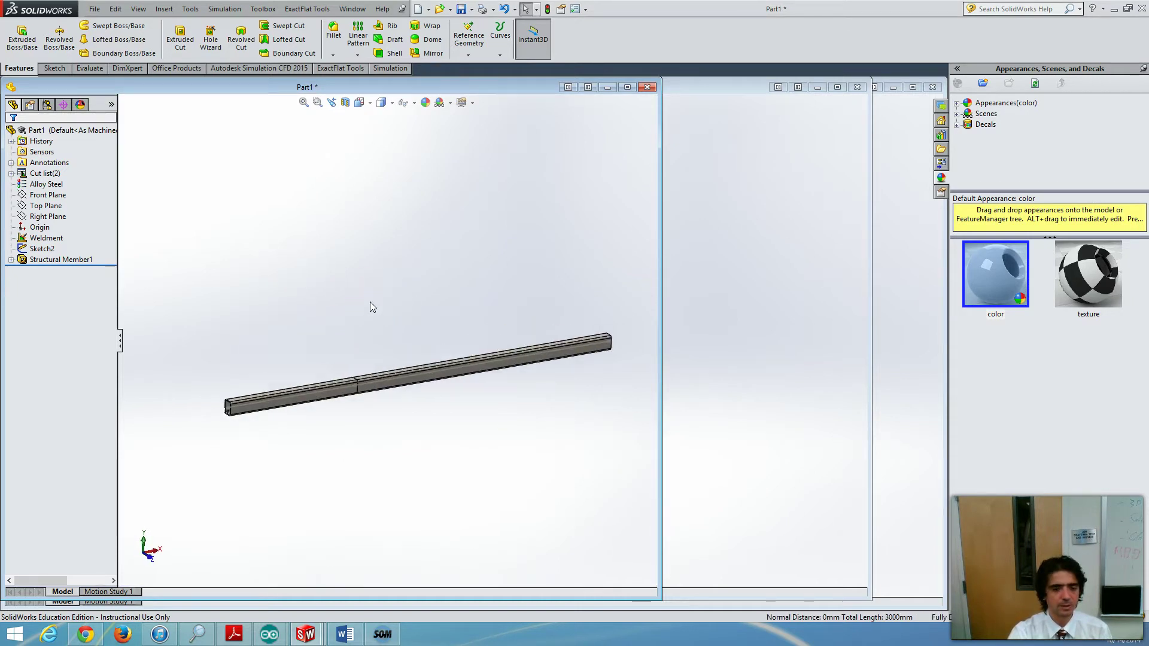
scroll(370, 302, "up", 1)
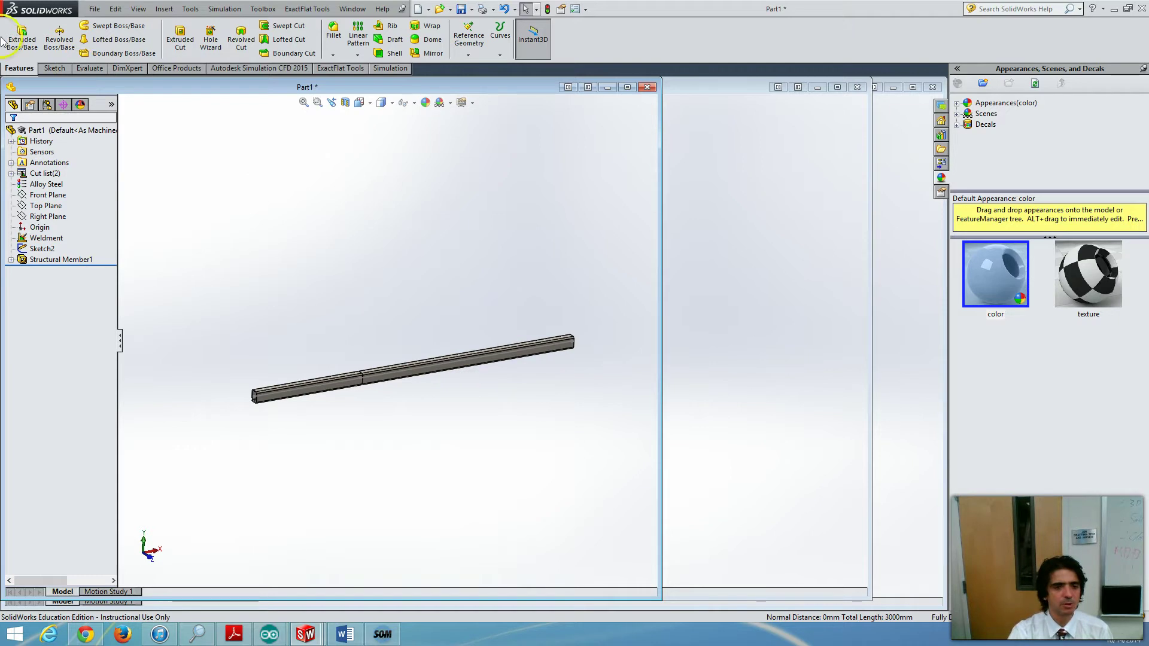
left_click(386, 68)
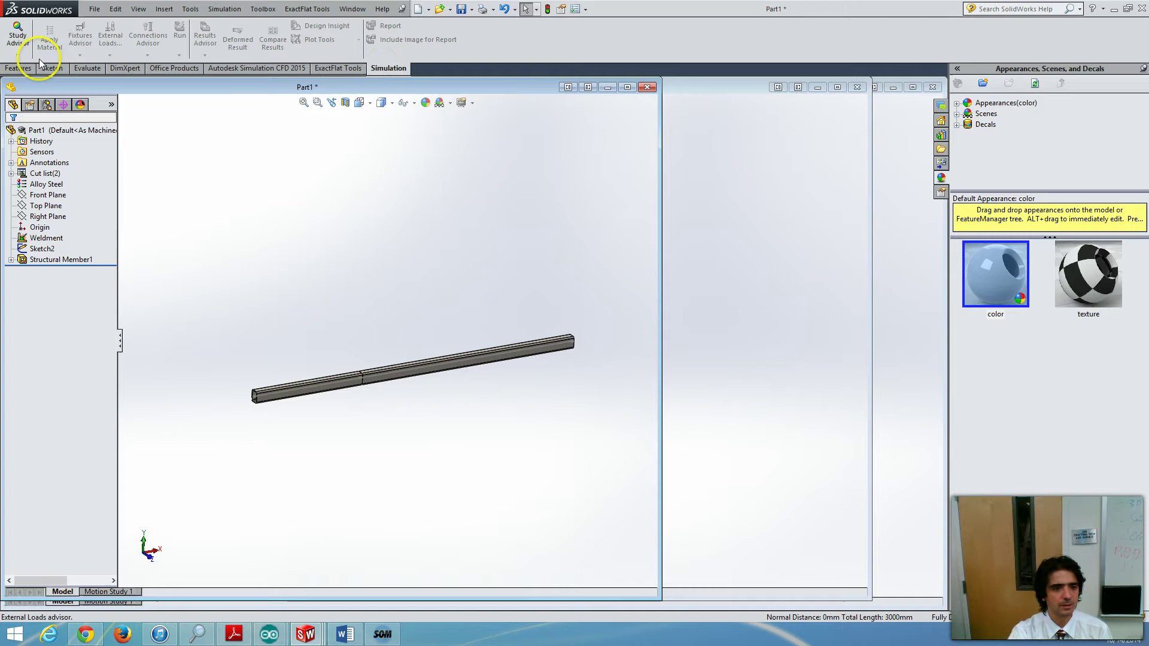
left_click(17, 56)
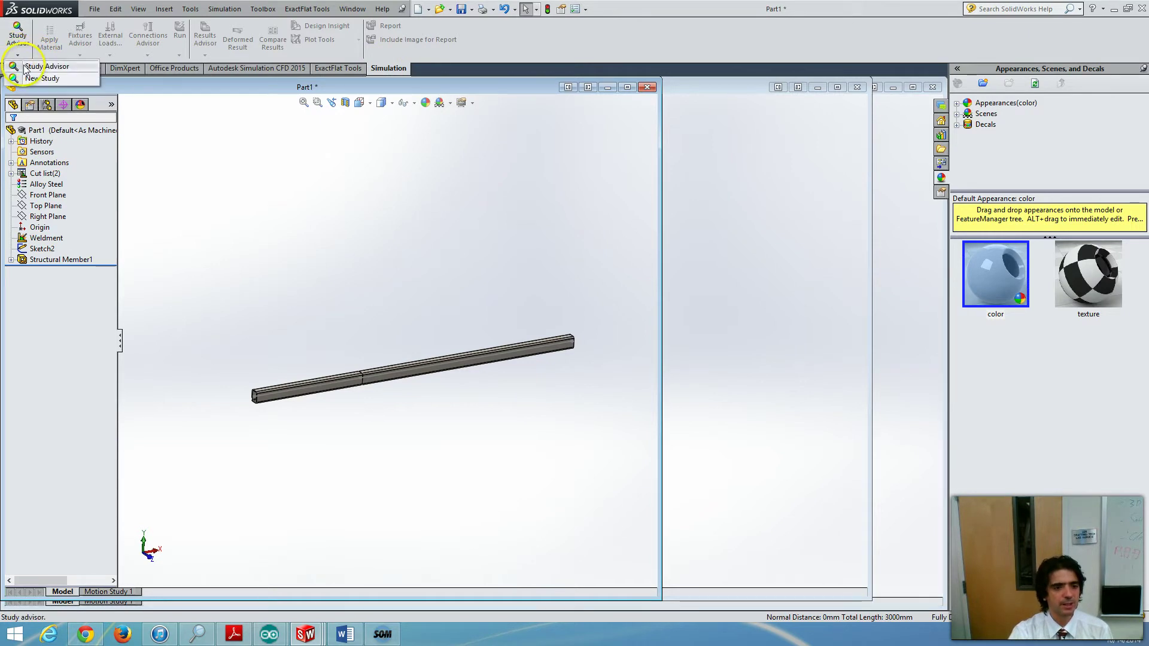
left_click(44, 80)
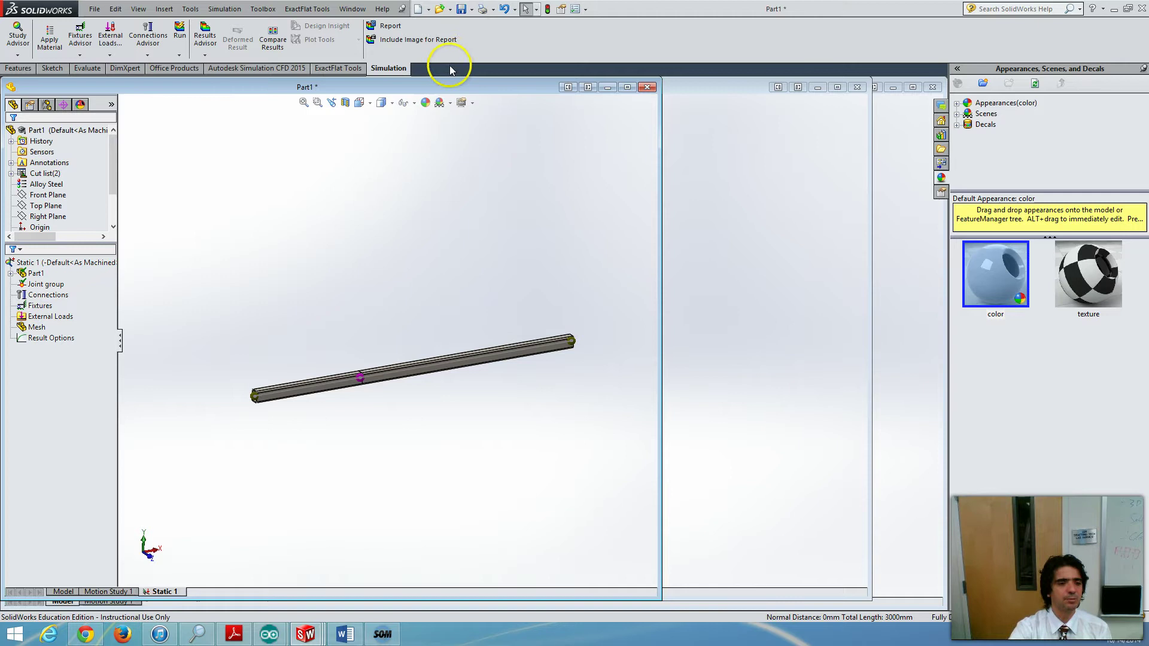
Add a Fixed Geometry fixture on the joint at the beam's right end.
left_click(80, 54)
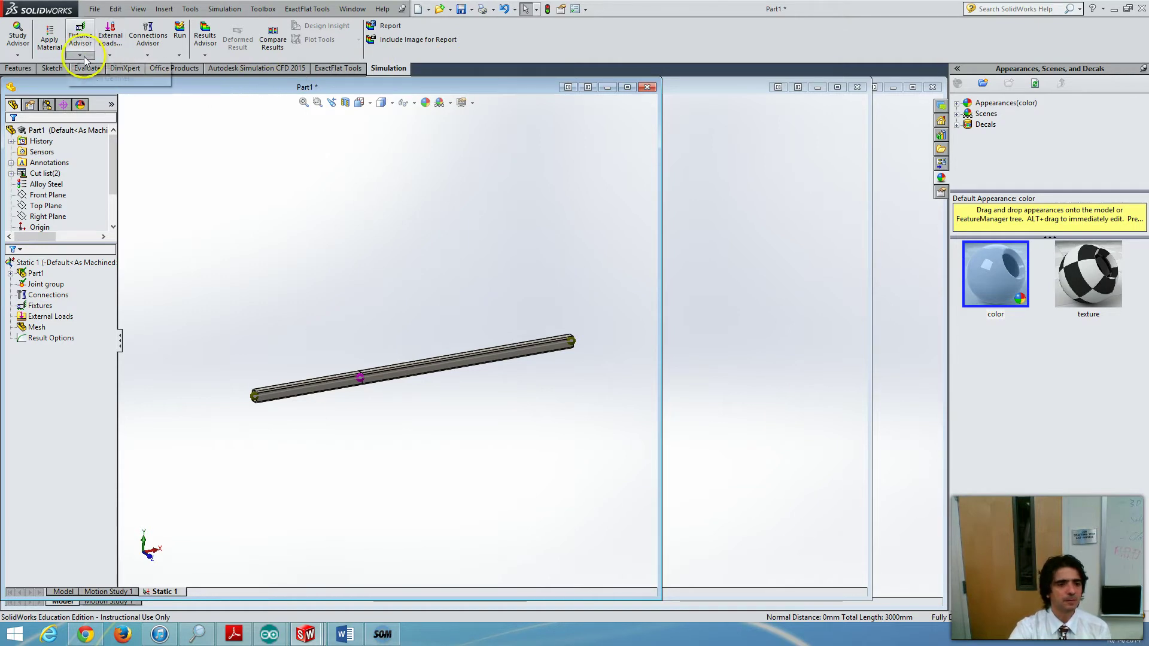
left_click(91, 79)
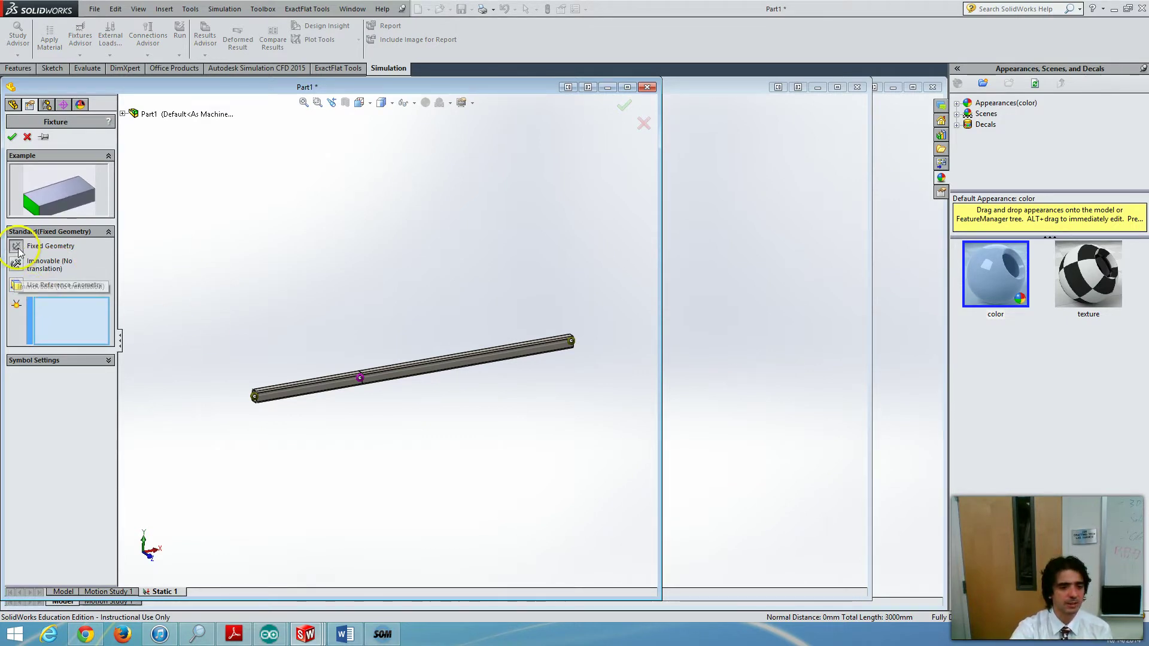
left_click(571, 341)
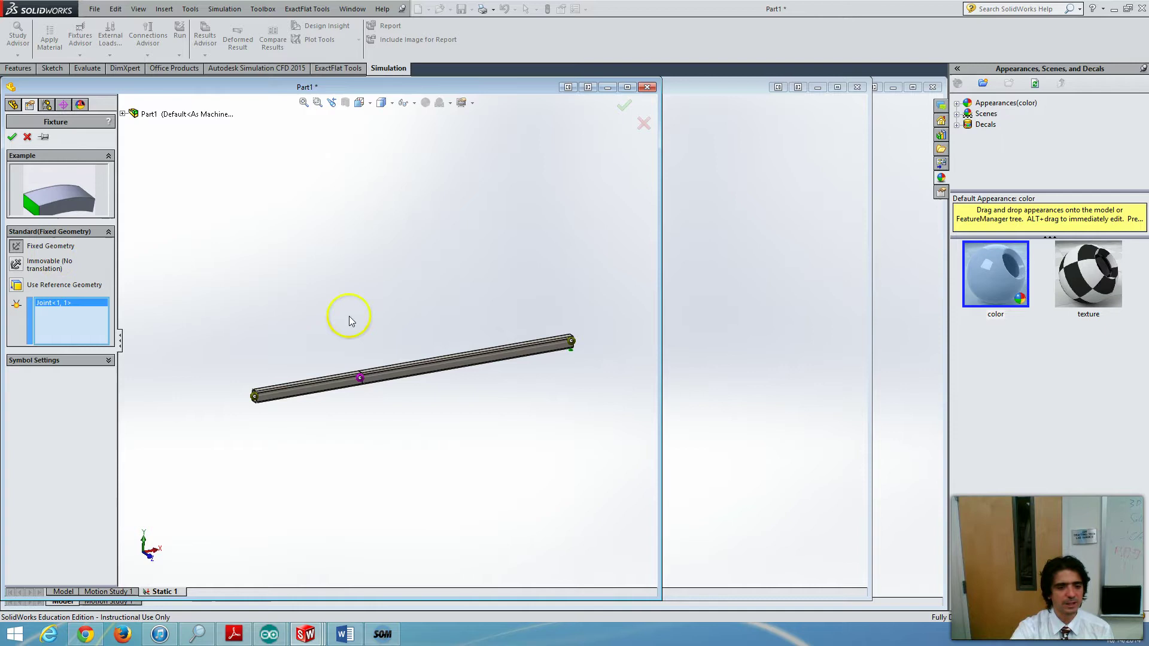
left_click(12, 139)
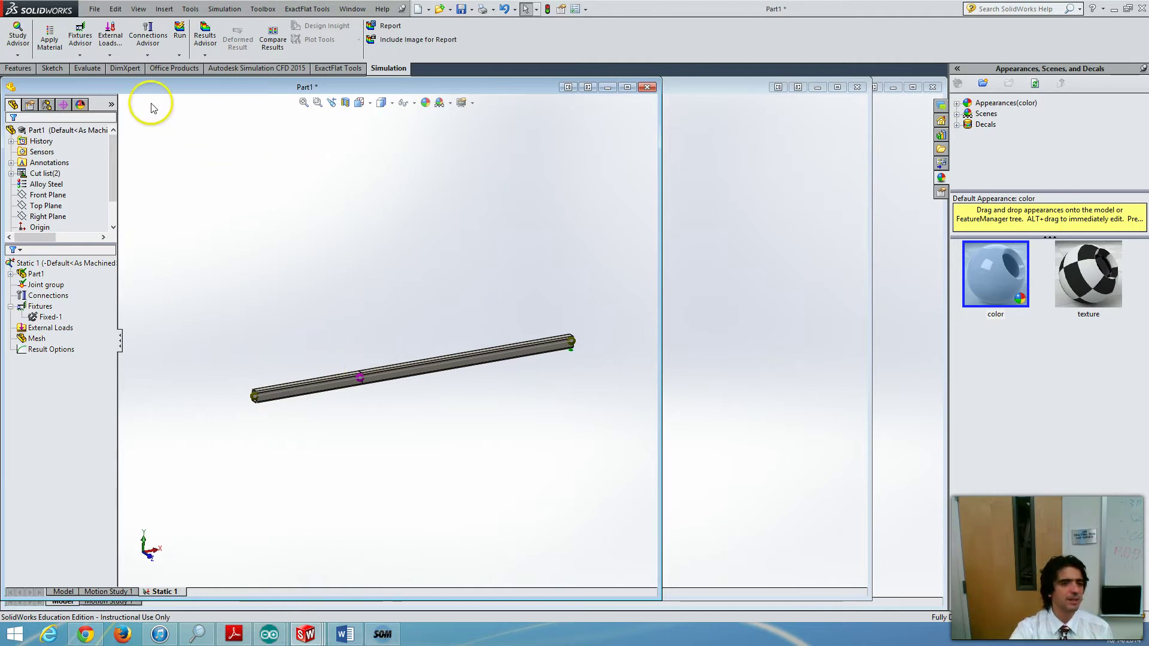
Start a Force load applied to the beam.
left_click(110, 55)
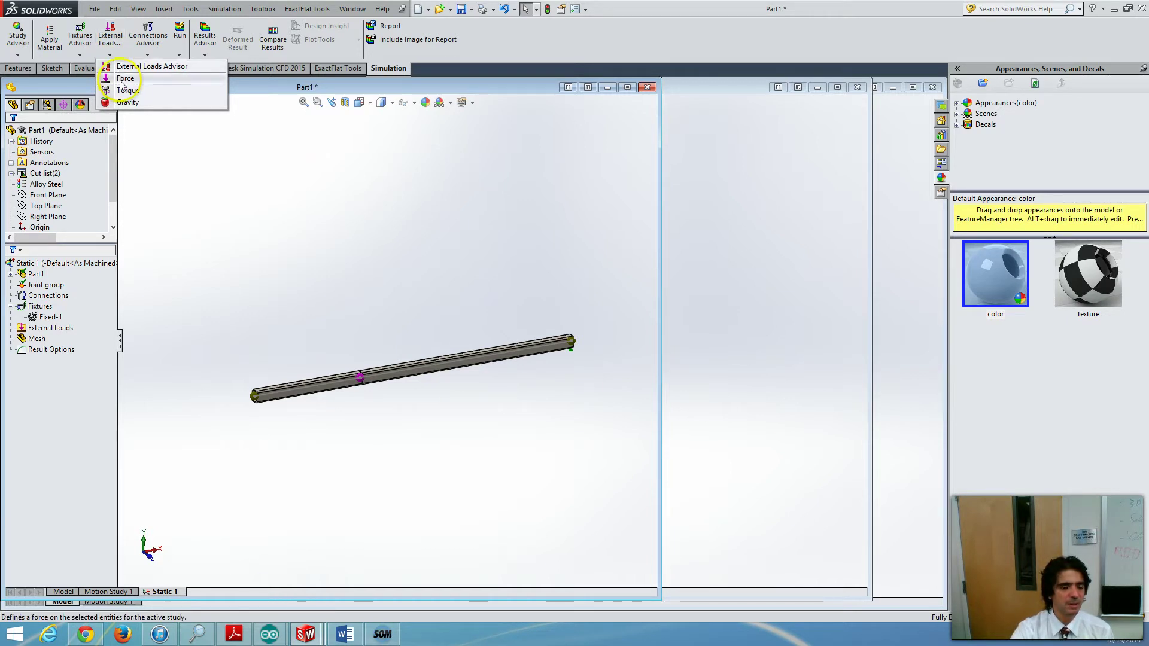
left_click(120, 78)
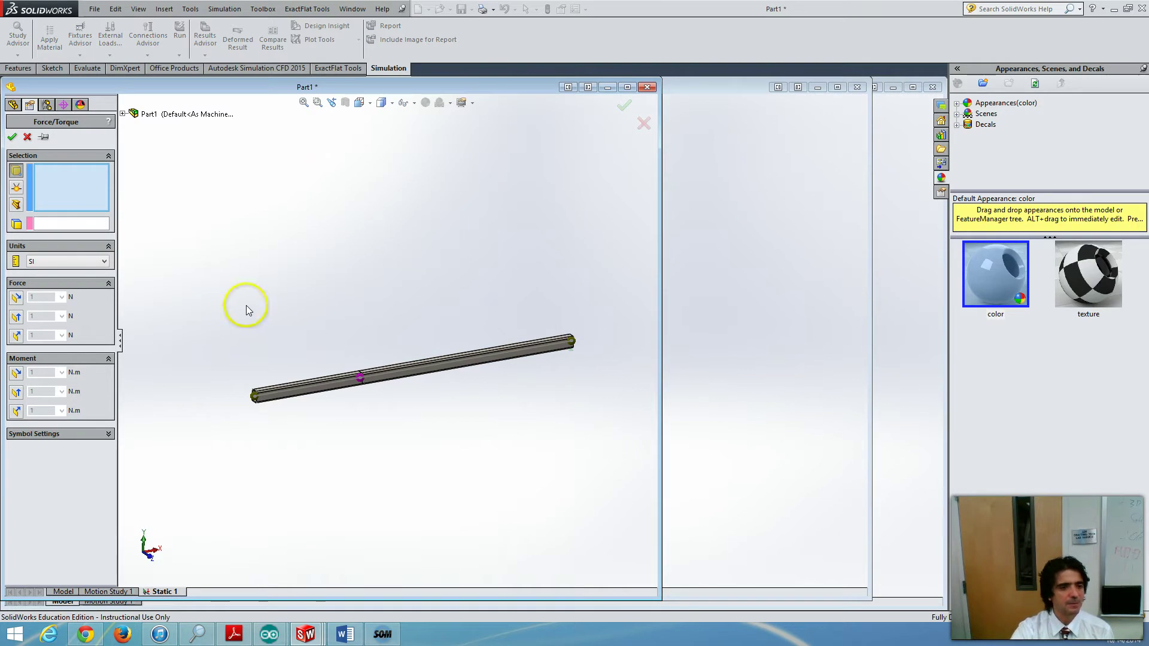
left_click(17, 206)
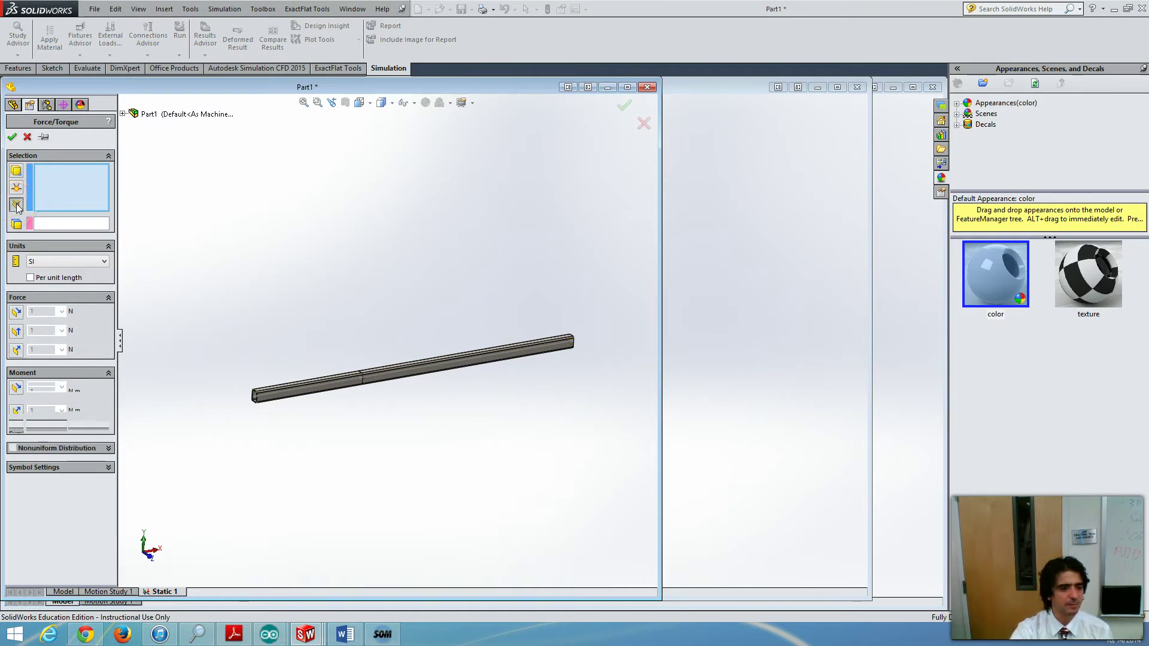
Enable Nonuniform Distribution and set it to Table Driven Load Distribution.
left_click(13, 448)
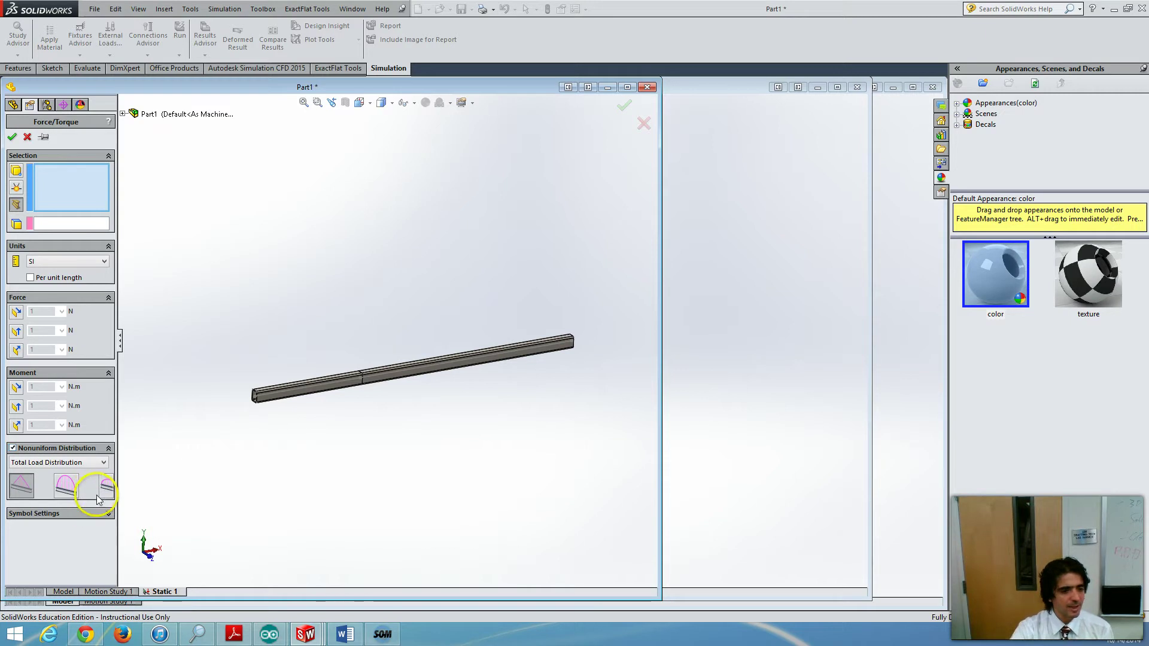
left_click(103, 462)
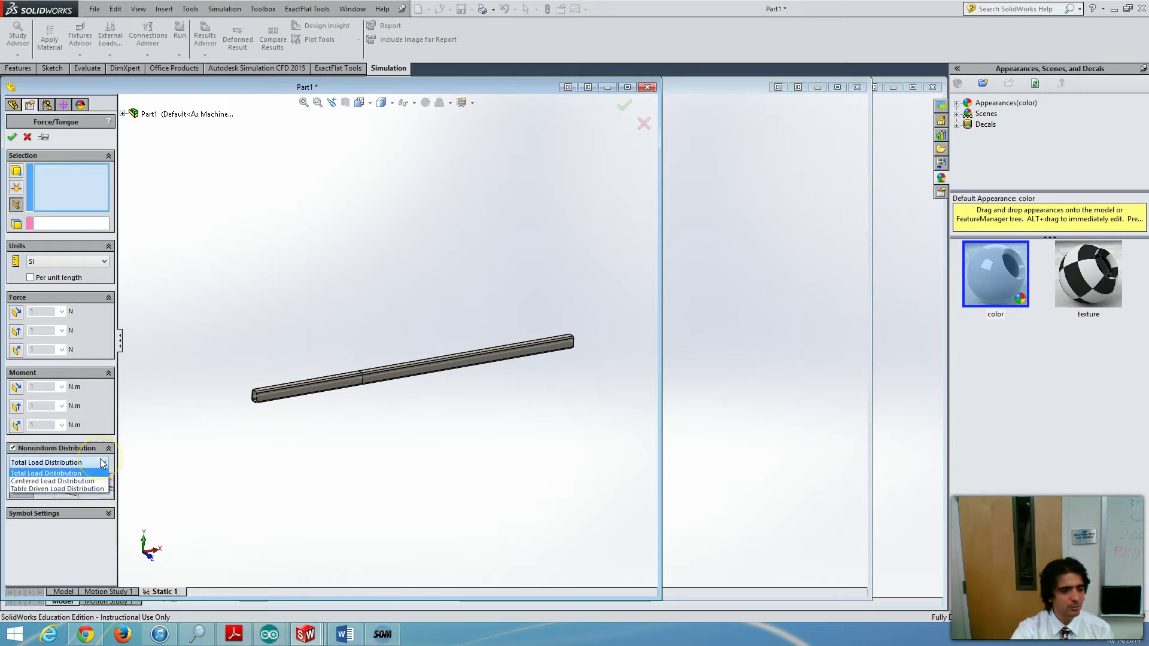
left_click(103, 461)
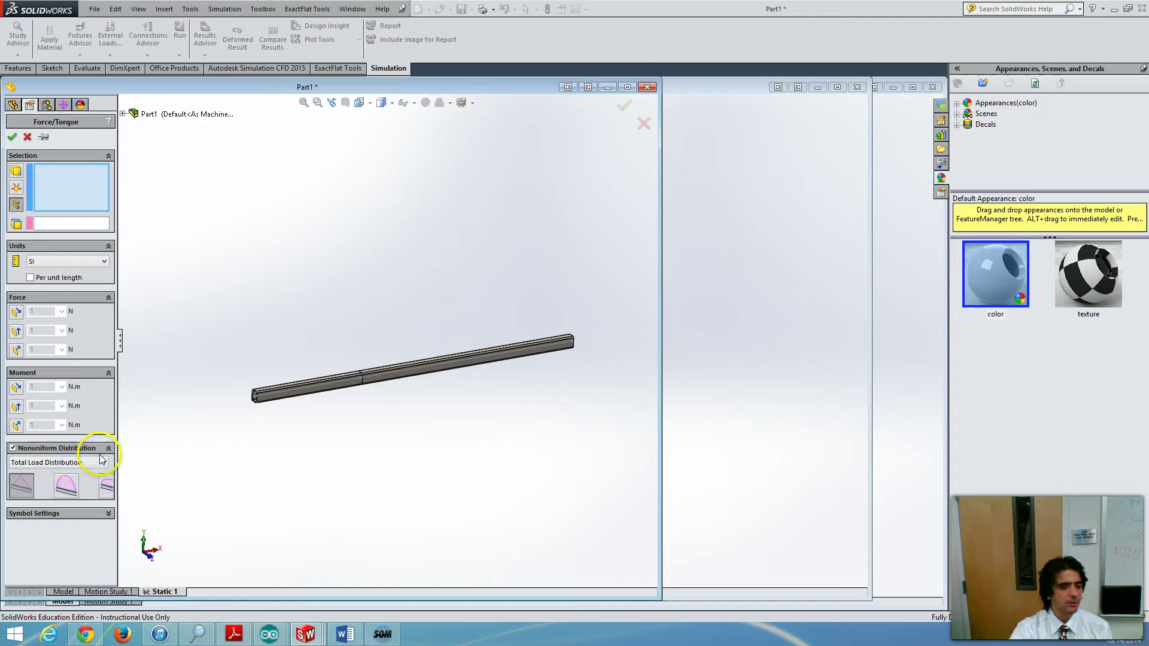
left_click(103, 463)
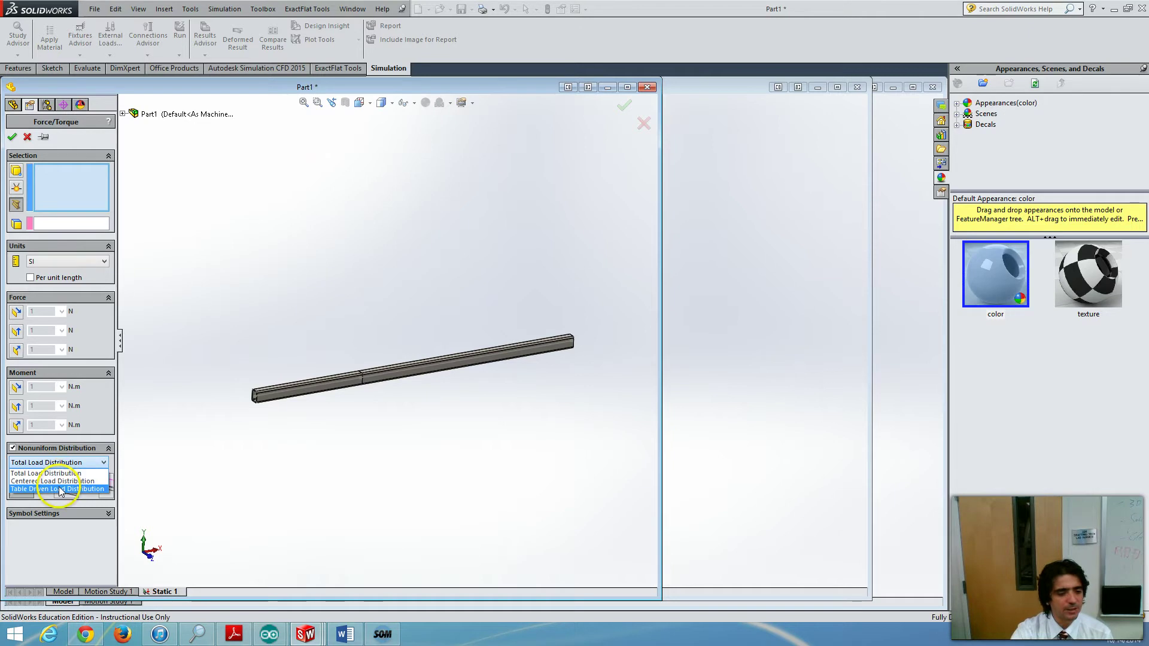
left_click(38, 473)
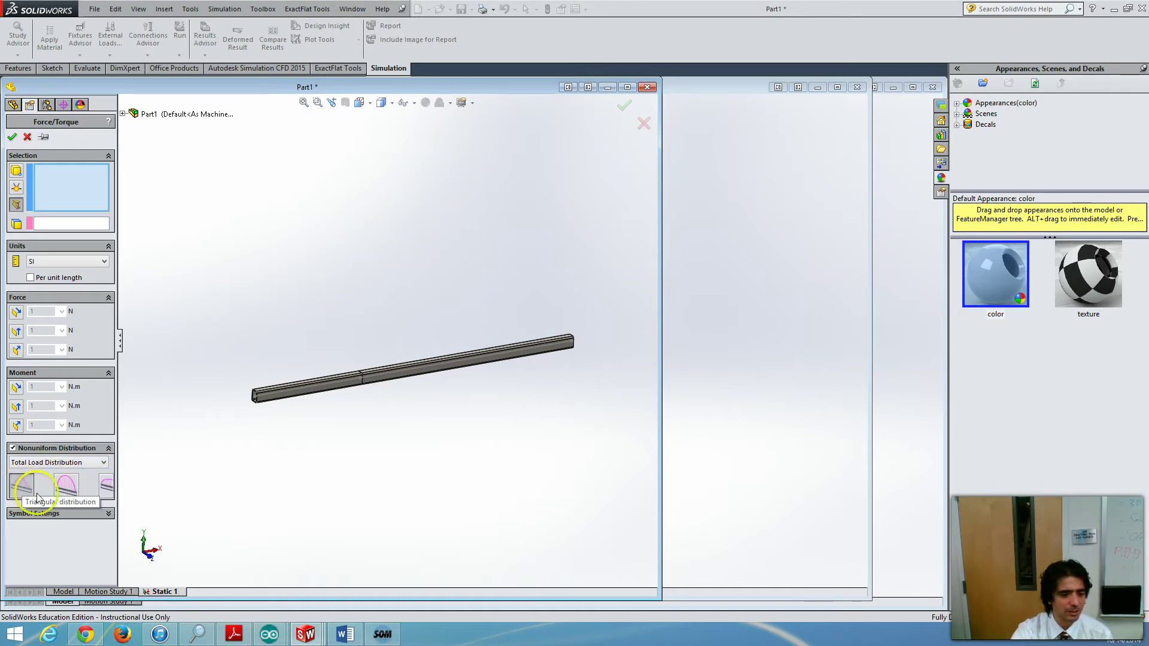
left_click(102, 463)
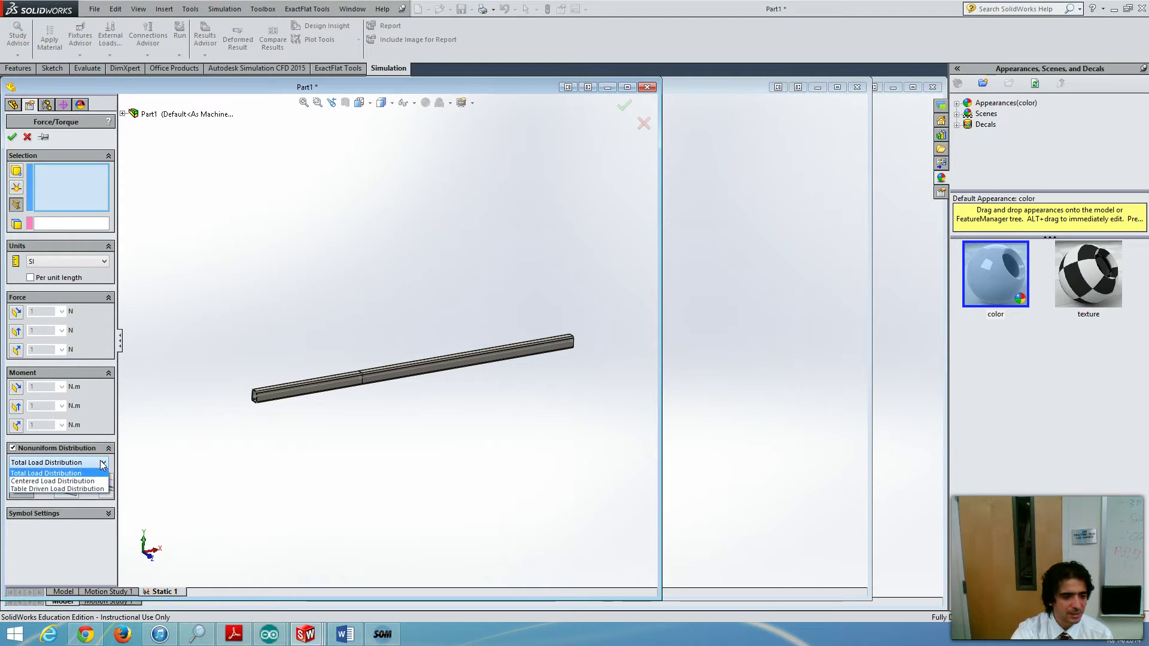
left_click(27, 489)
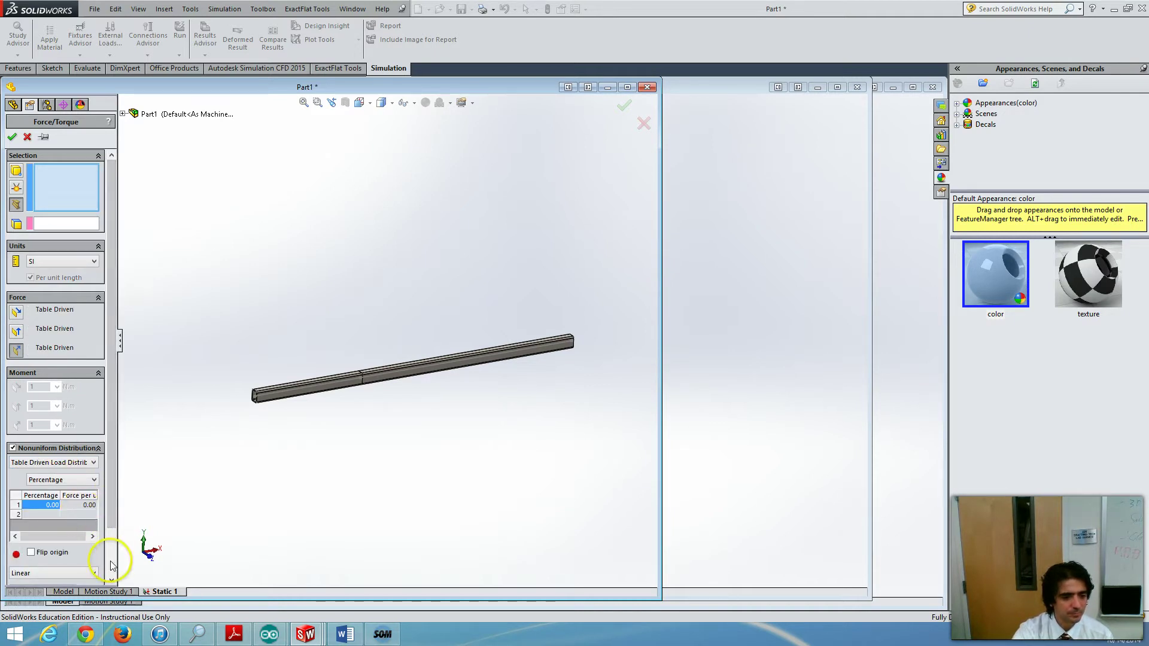
Widen the force panel and switch the load table positions from Percentage to Distance.
left_click_drag(117, 548, 285, 570)
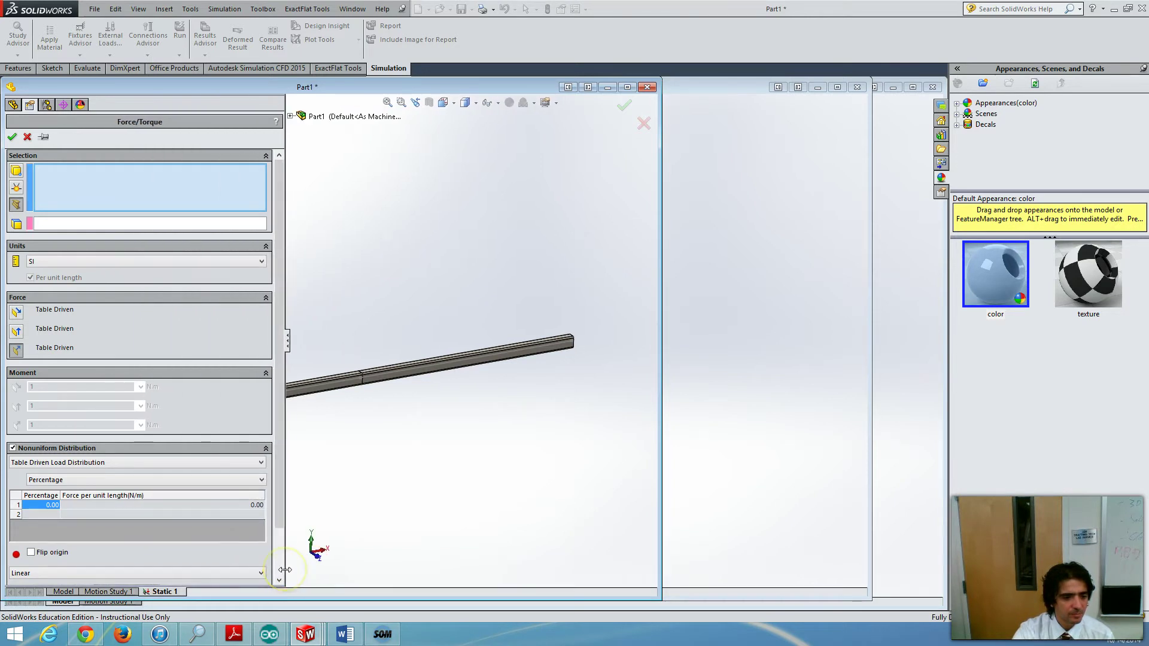
left_click(260, 481)
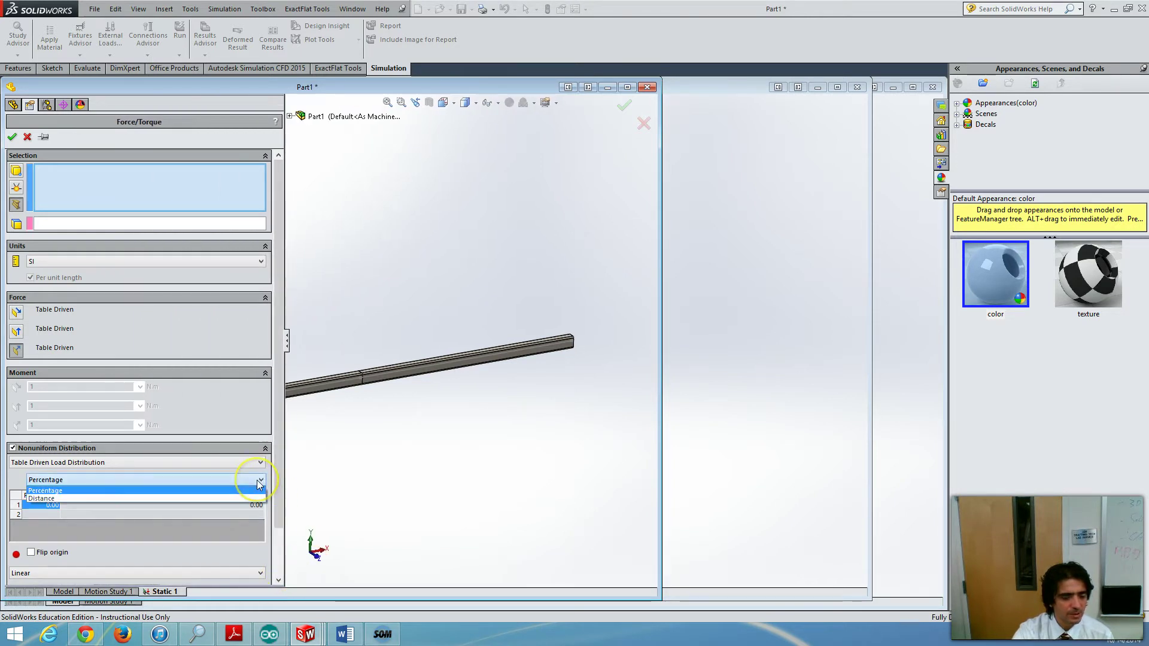
left_click(135, 498)
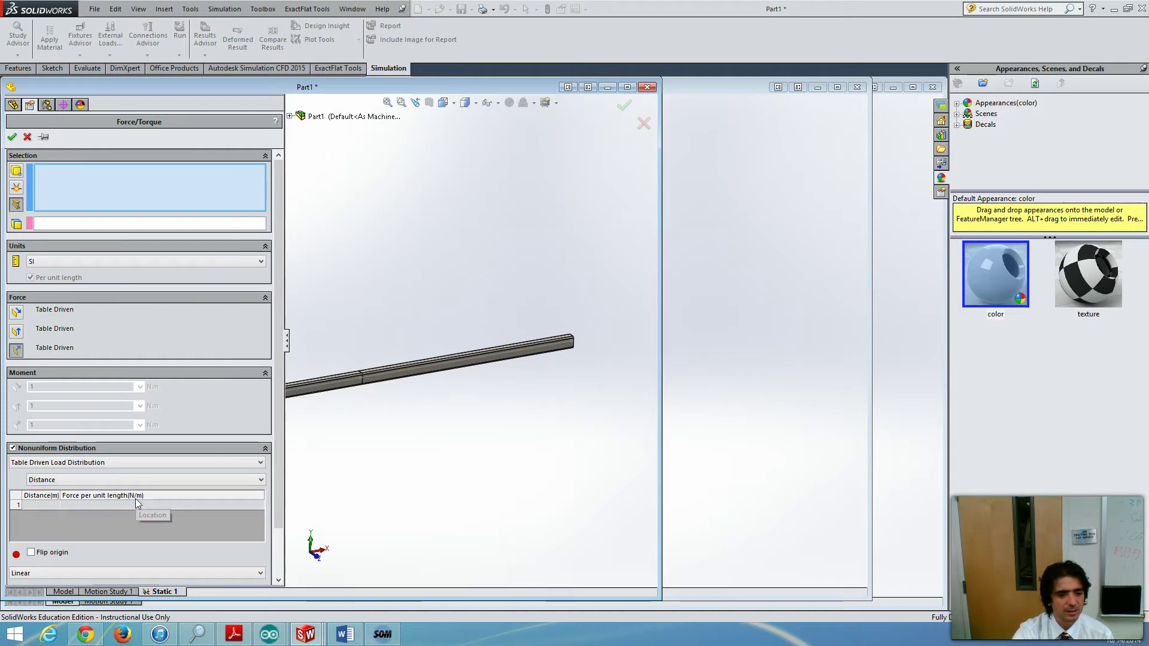
left_click(49, 503)
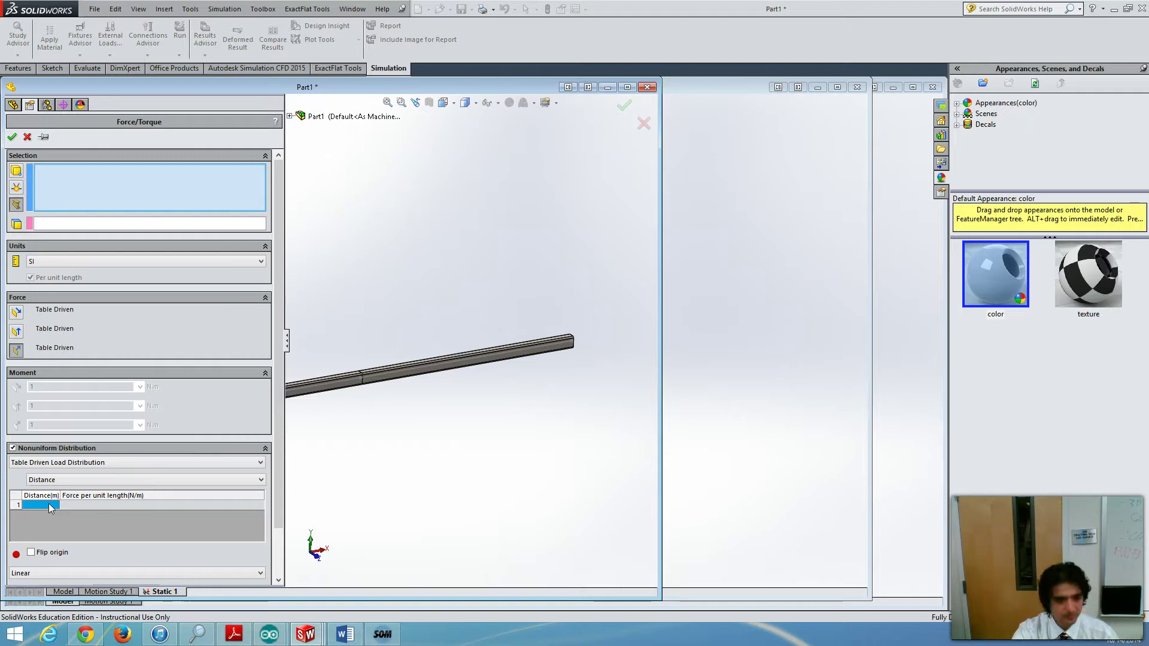
Change the distribution type from Table Driven back to Total Load Distribution.
left_click(260, 462)
left_click(260, 463)
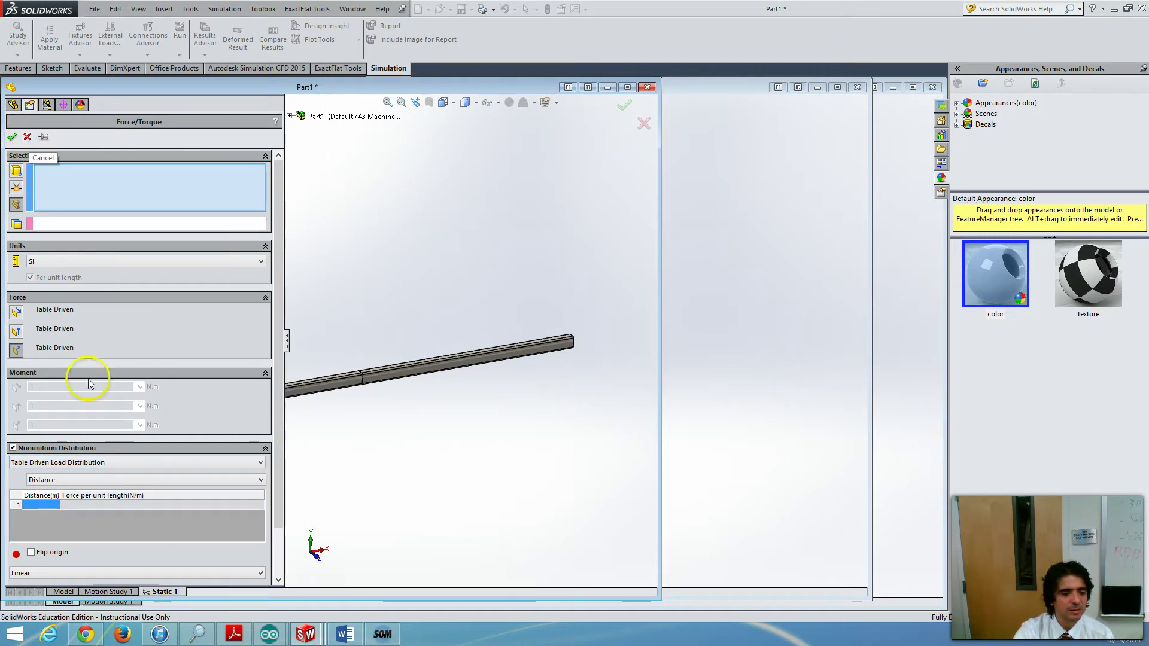
scroll(276, 501, "down", 3)
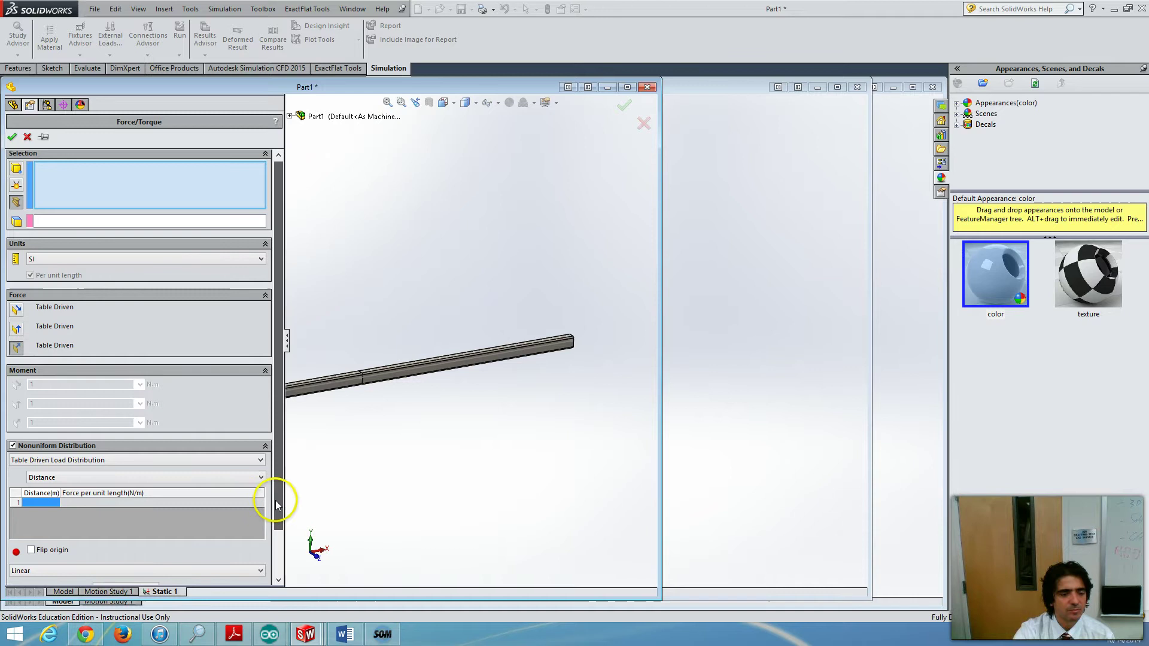
scroll(274, 562, "up", 3)
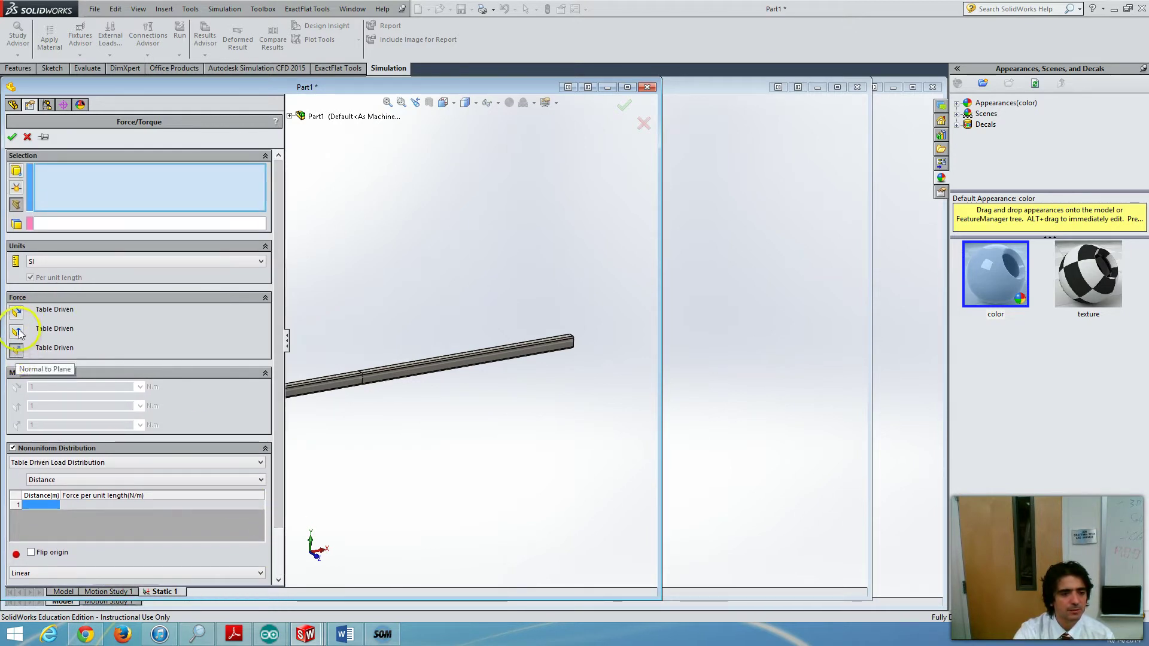
left_click(62, 462)
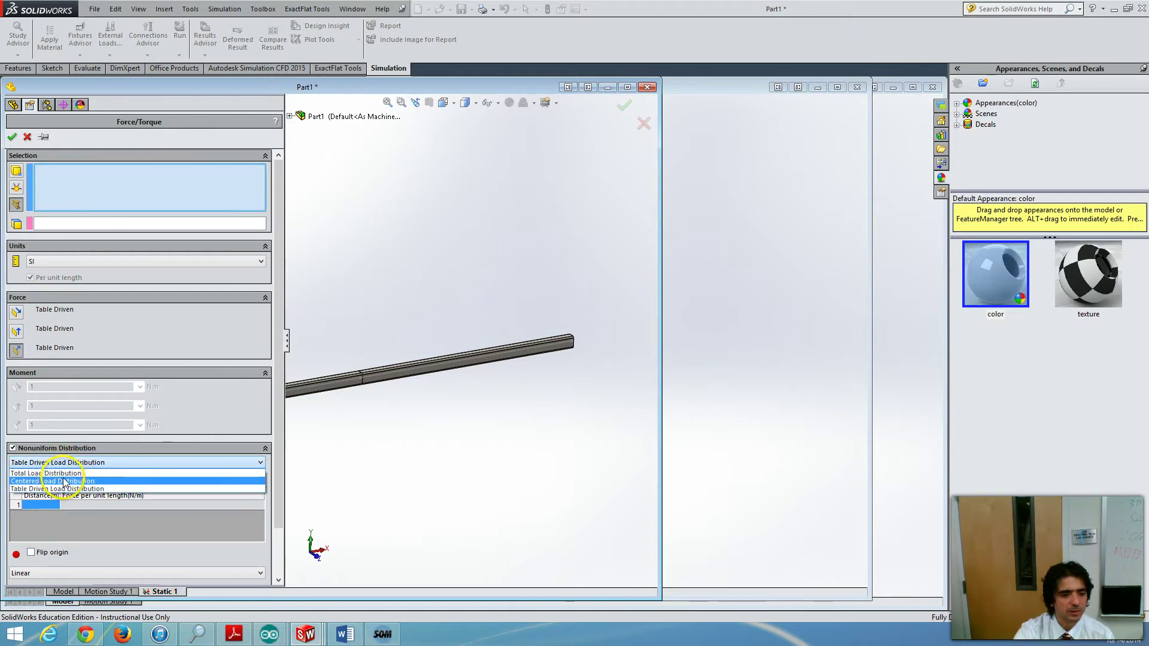
left_click(63, 481)
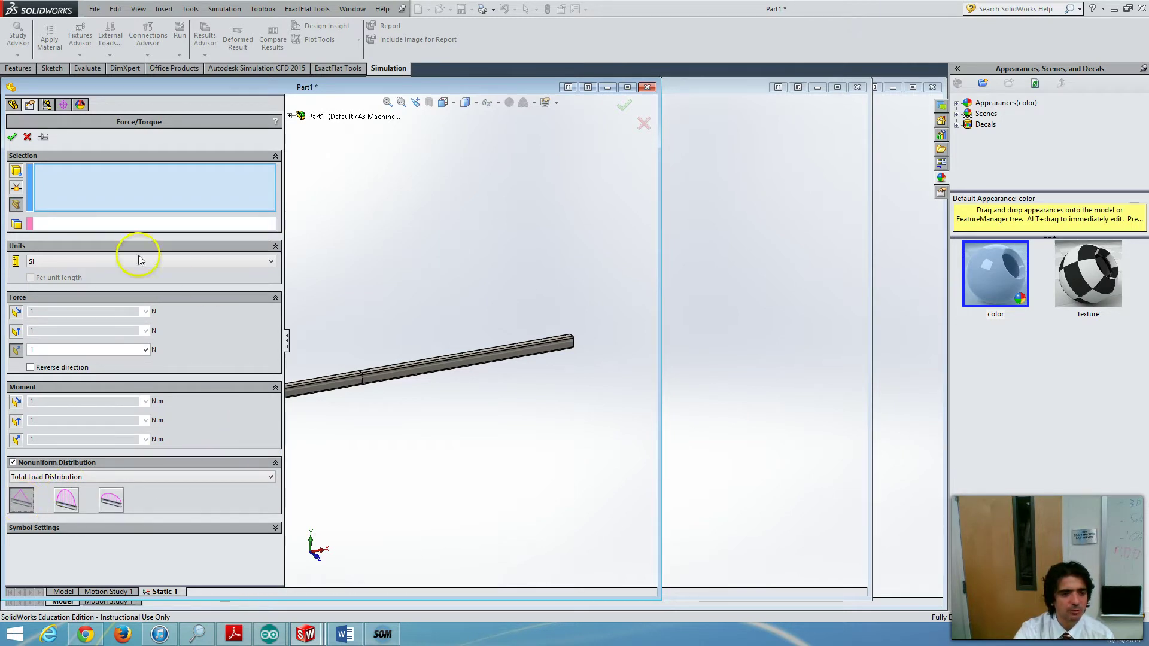
Apply the force to the beam's left segment, with Front Plane as the direction reference.
left_click(335, 388)
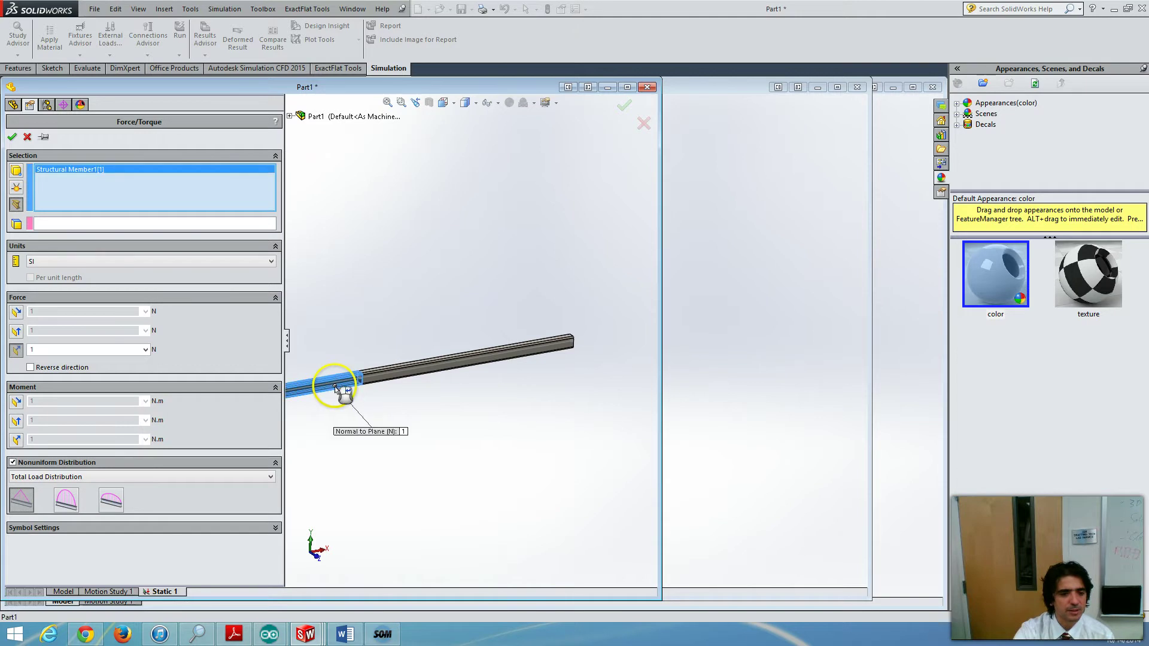
left_click(59, 225)
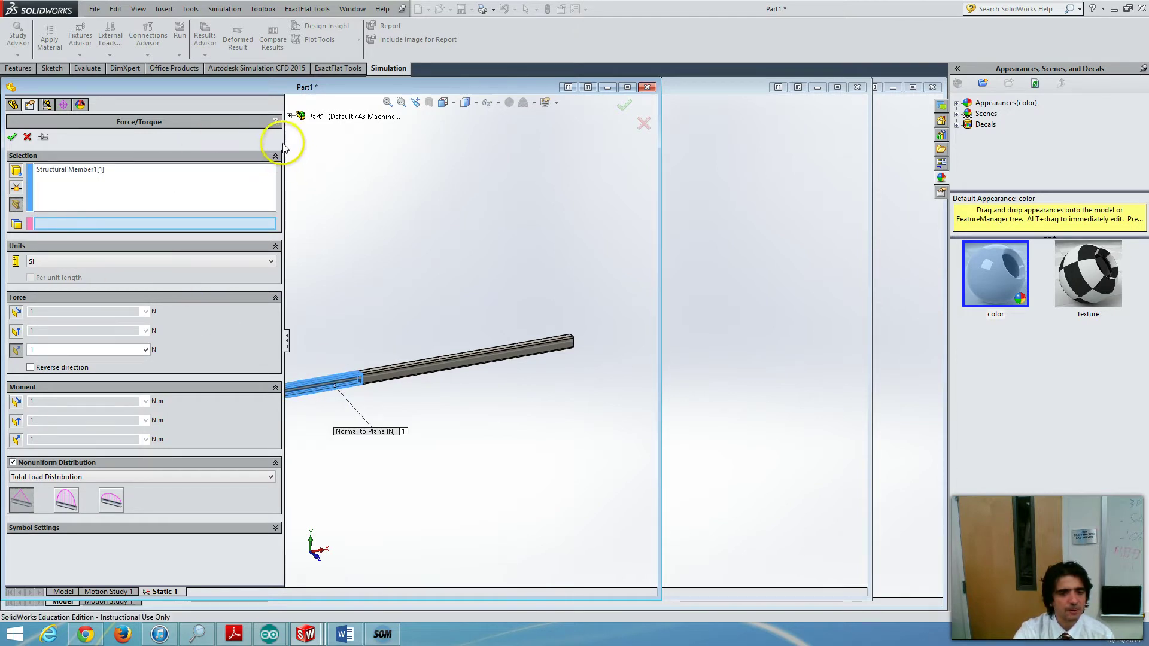
left_click_drag(286, 147, 195, 147)
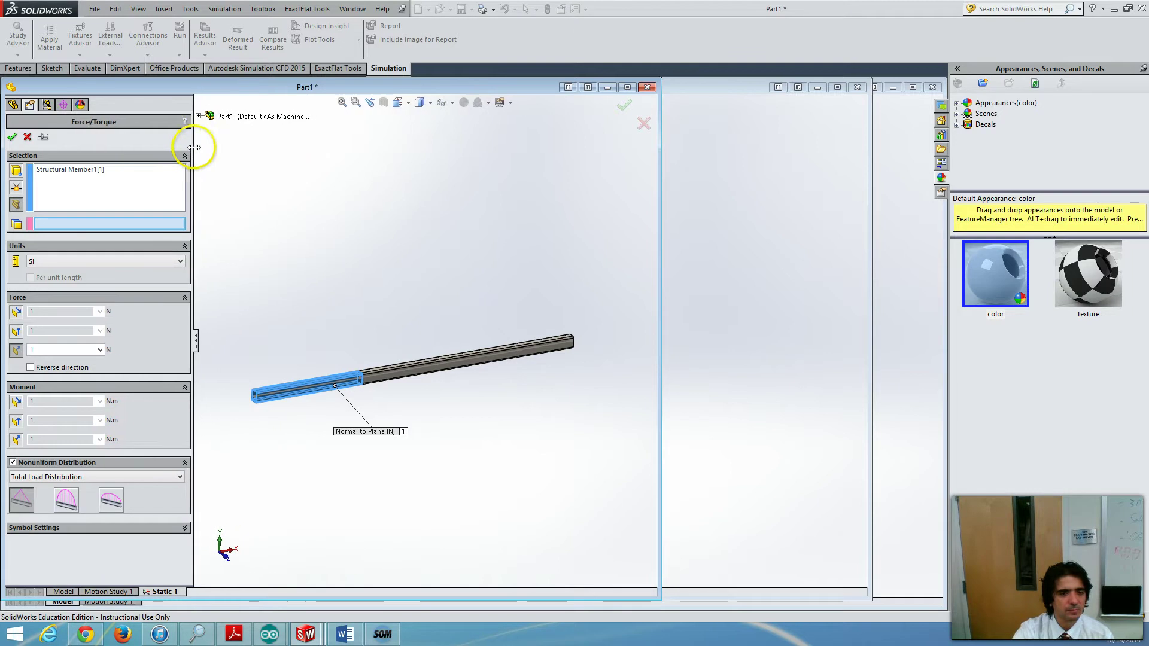
left_click(198, 116)
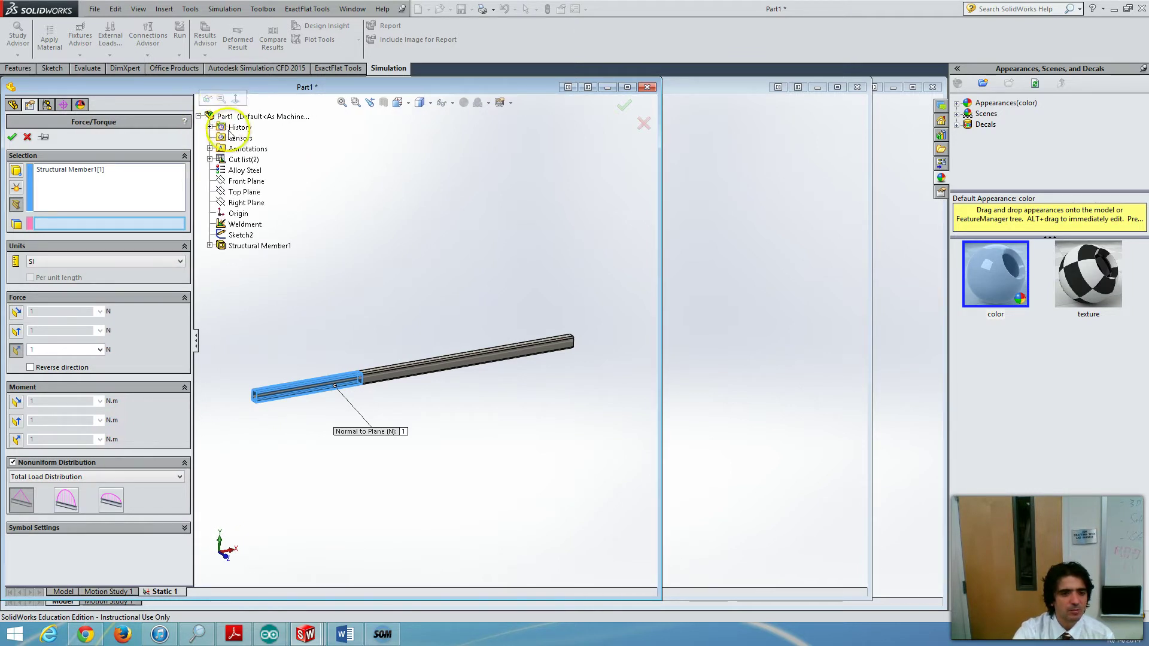
left_click(246, 180)
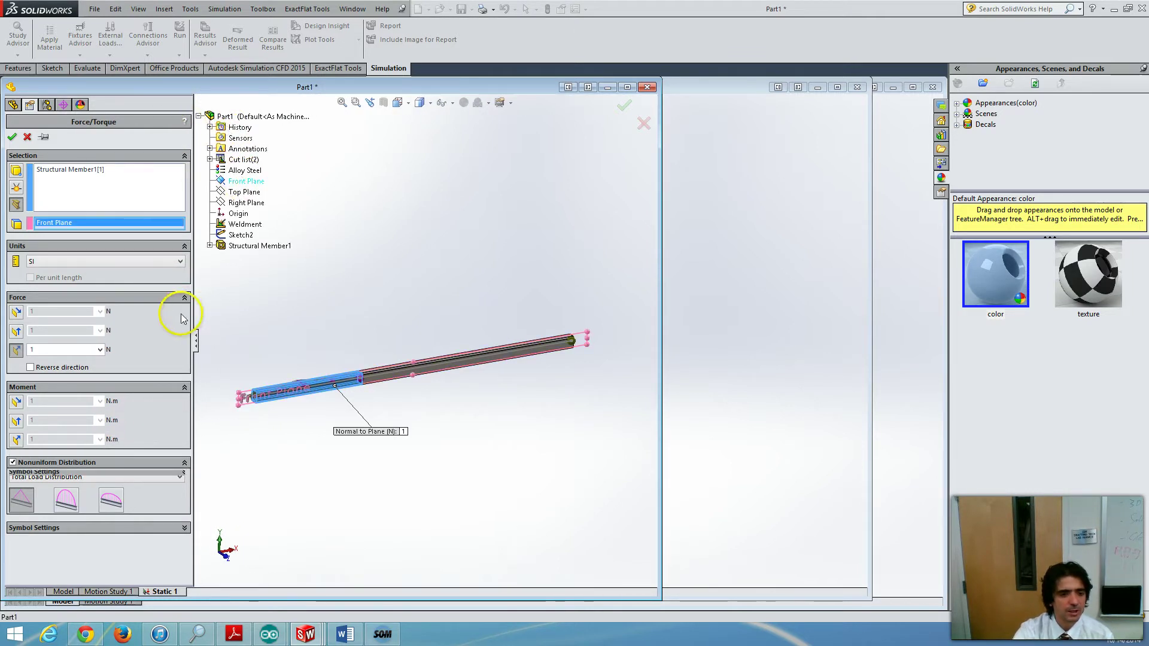
Set the force to 1000 N along the plane's second direction, with normal-to-plane disabled.
left_click(16, 330)
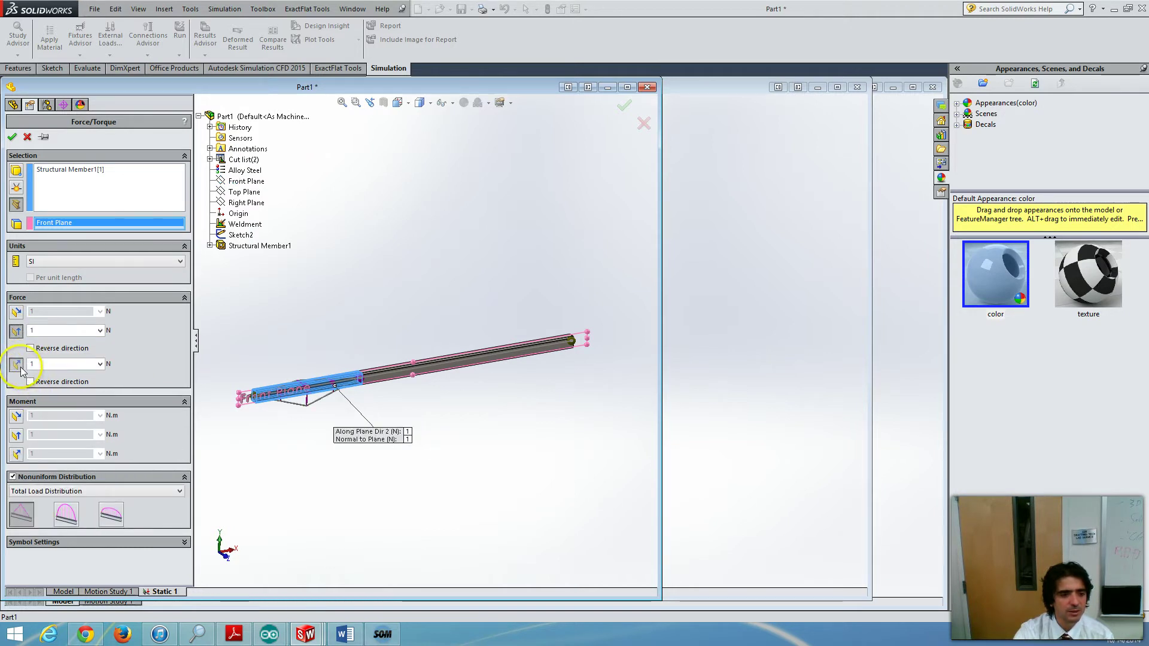
left_click(17, 364)
double_click(33, 331)
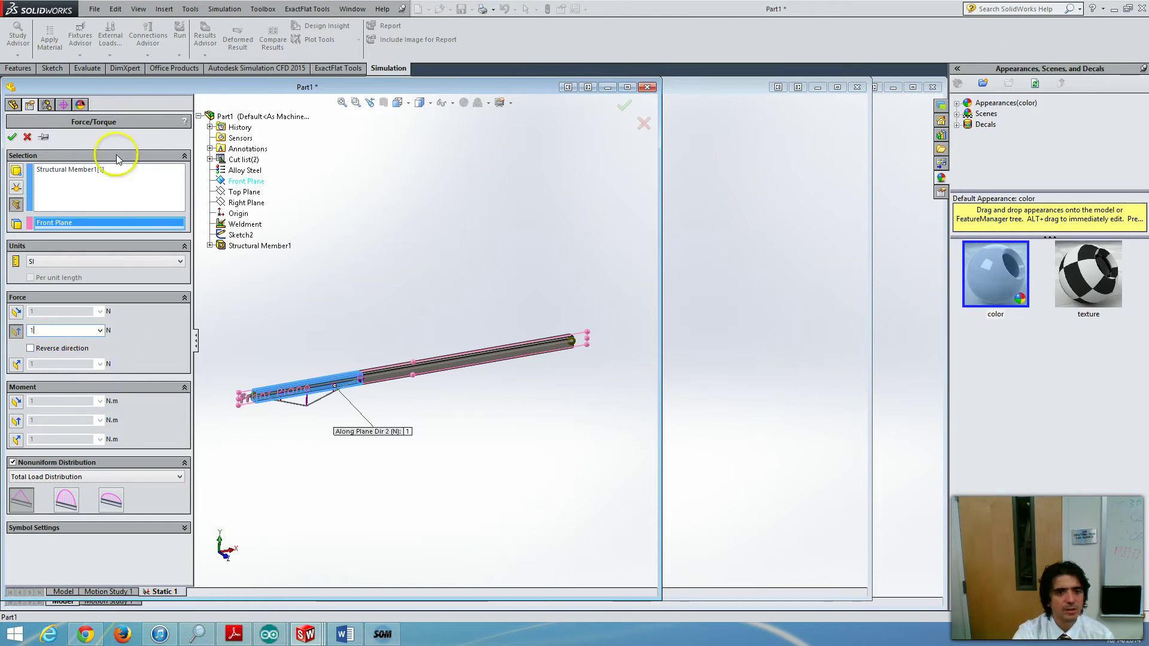
left_click(1127, 8)
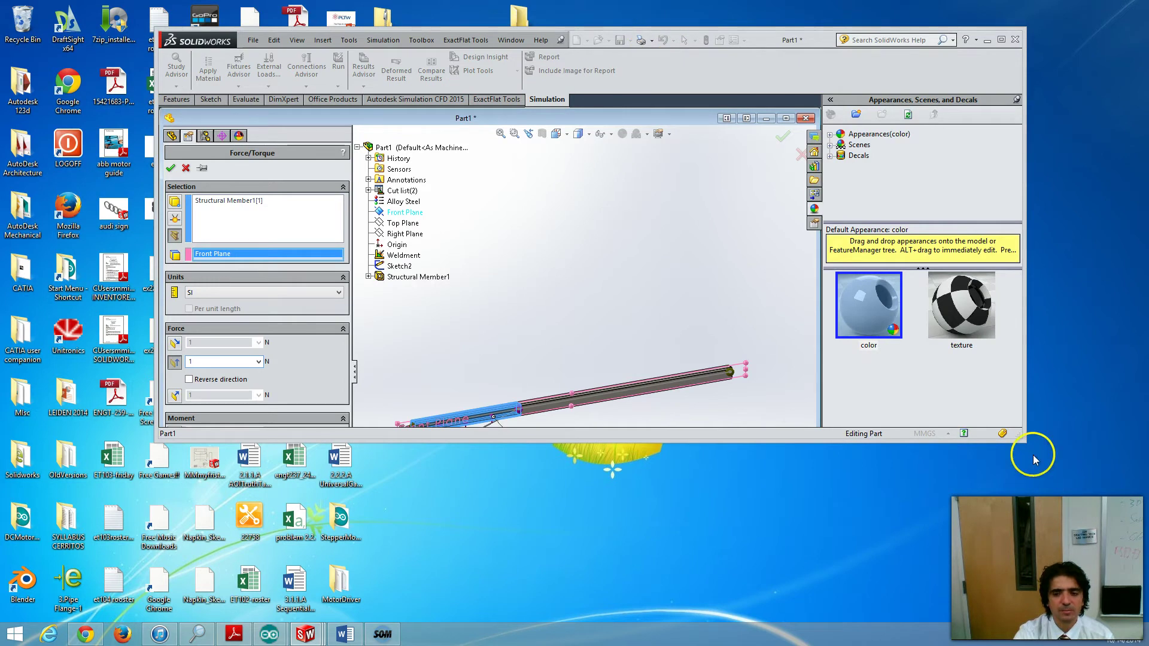
left_click_drag(1025, 443, 1116, 624)
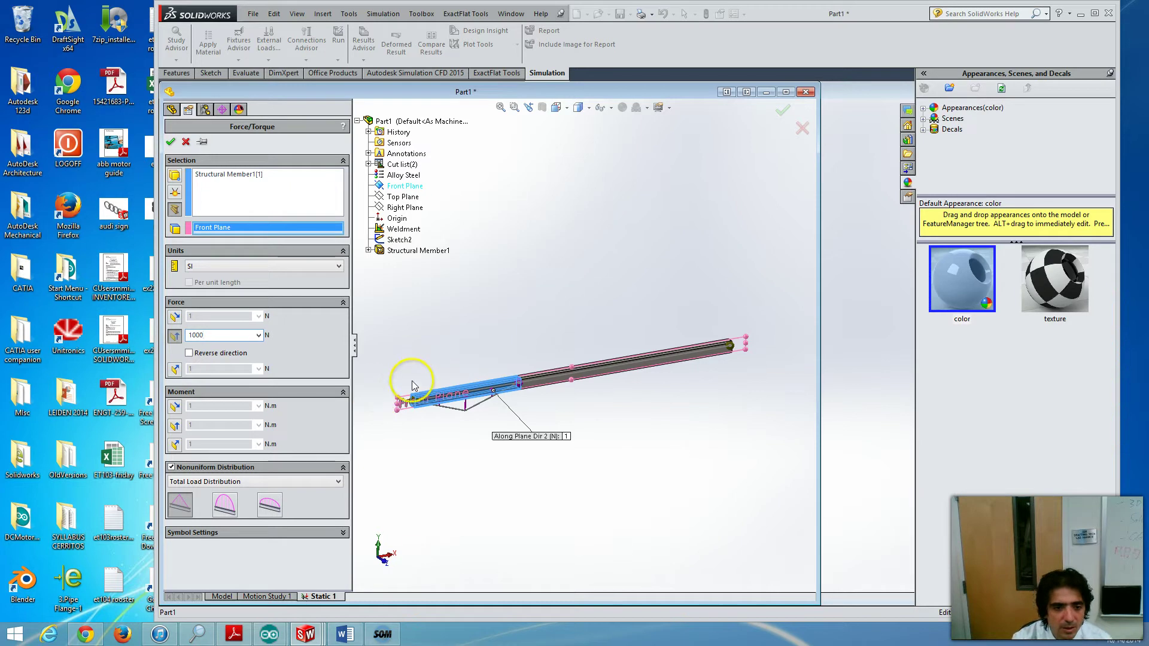
key("equal")
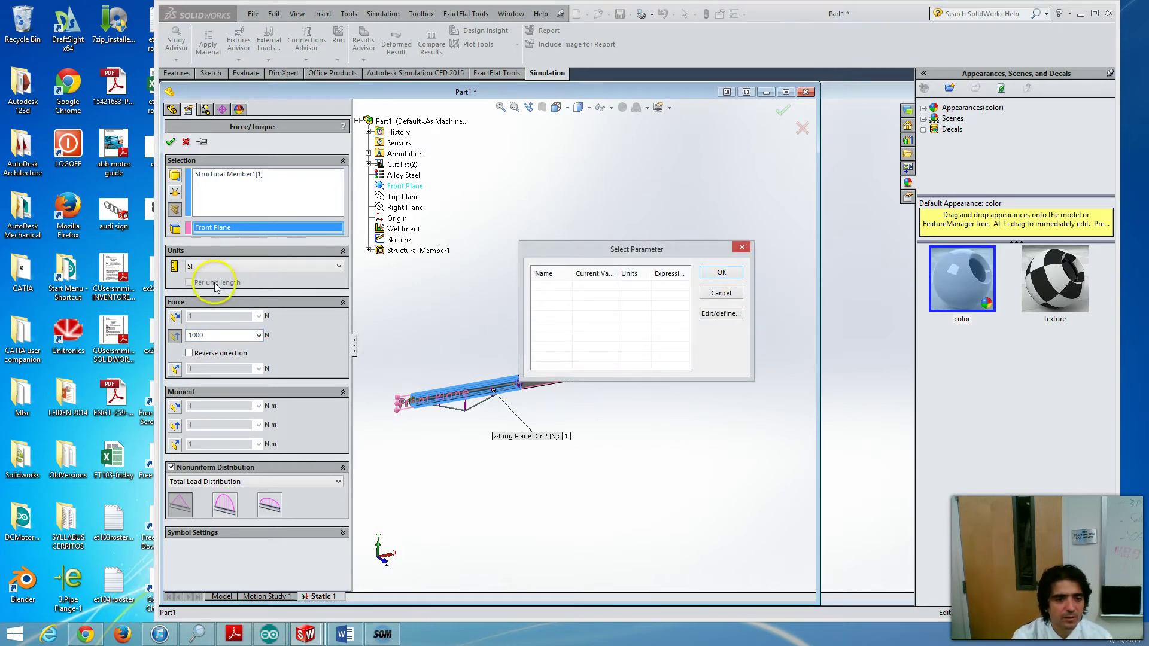
Move the empty Select Parameter dialog aside, try OK, and dismiss the no-item-selected warning.
left_click_drag(679, 253, 799, 484)
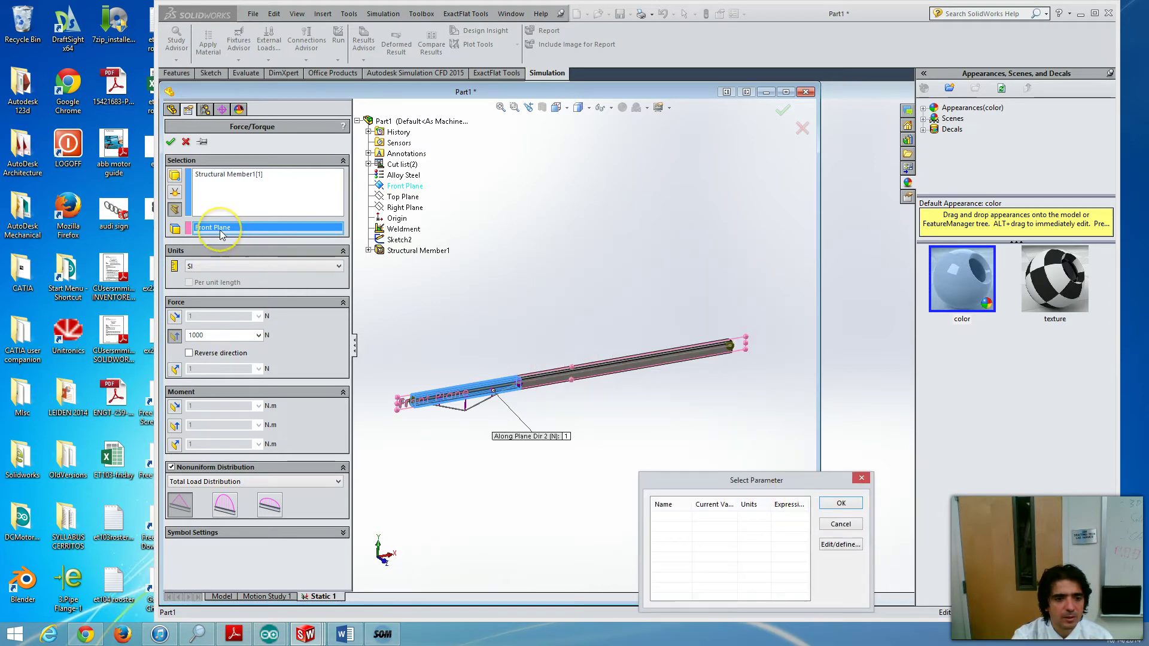
left_click(218, 253)
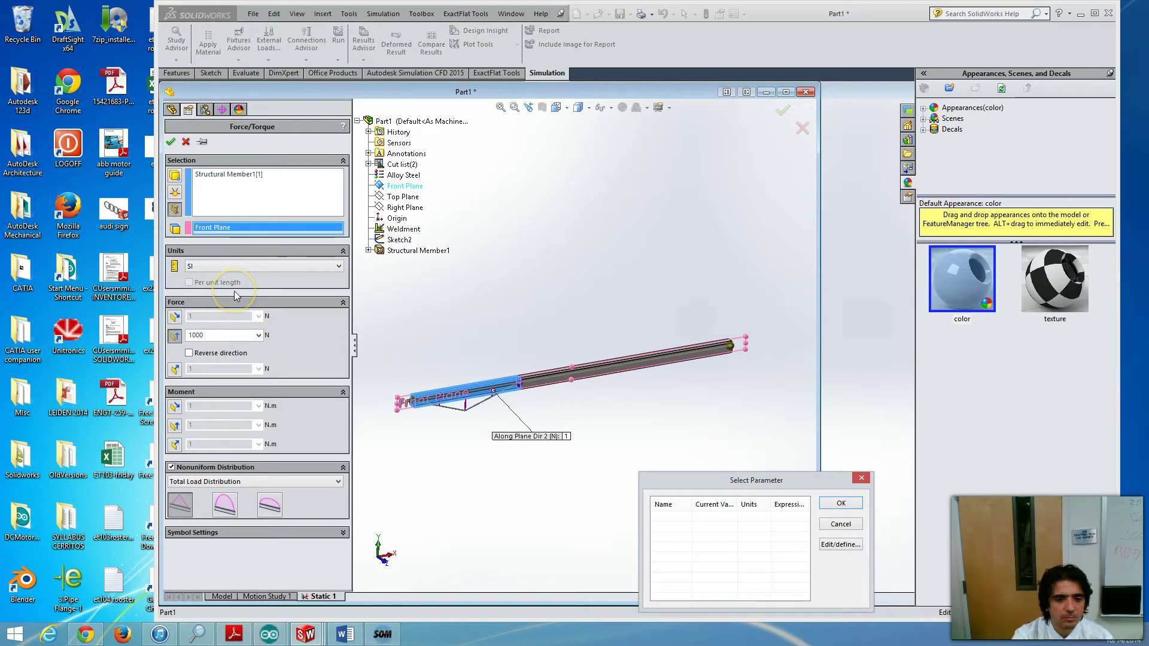
left_click(207, 259)
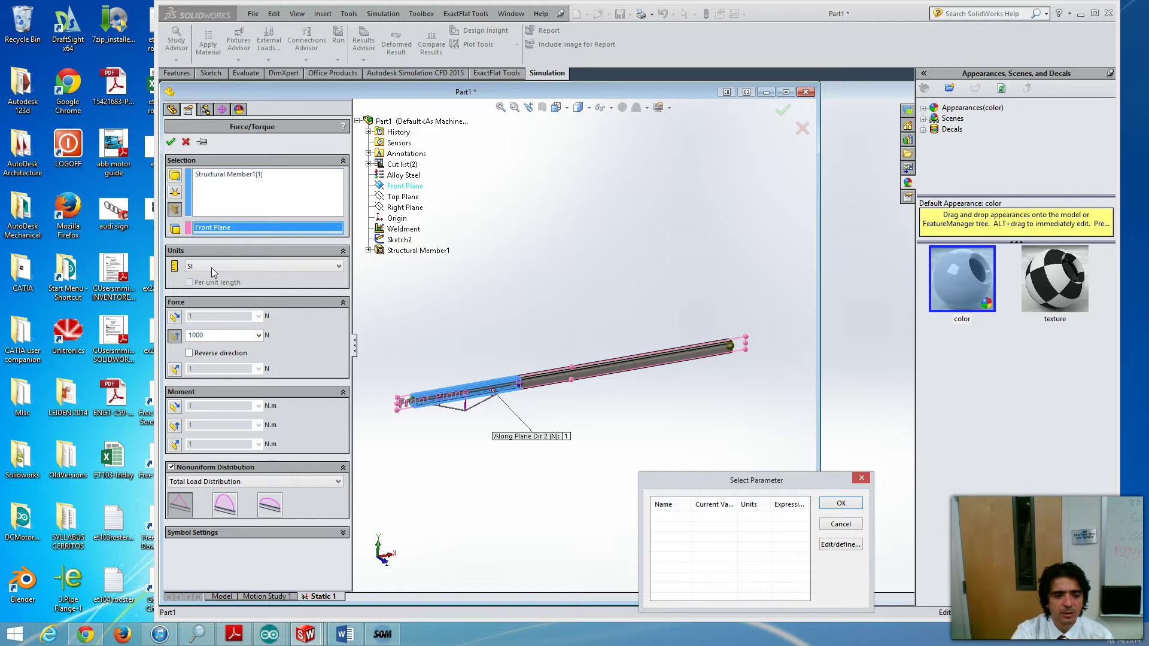
left_click(214, 339)
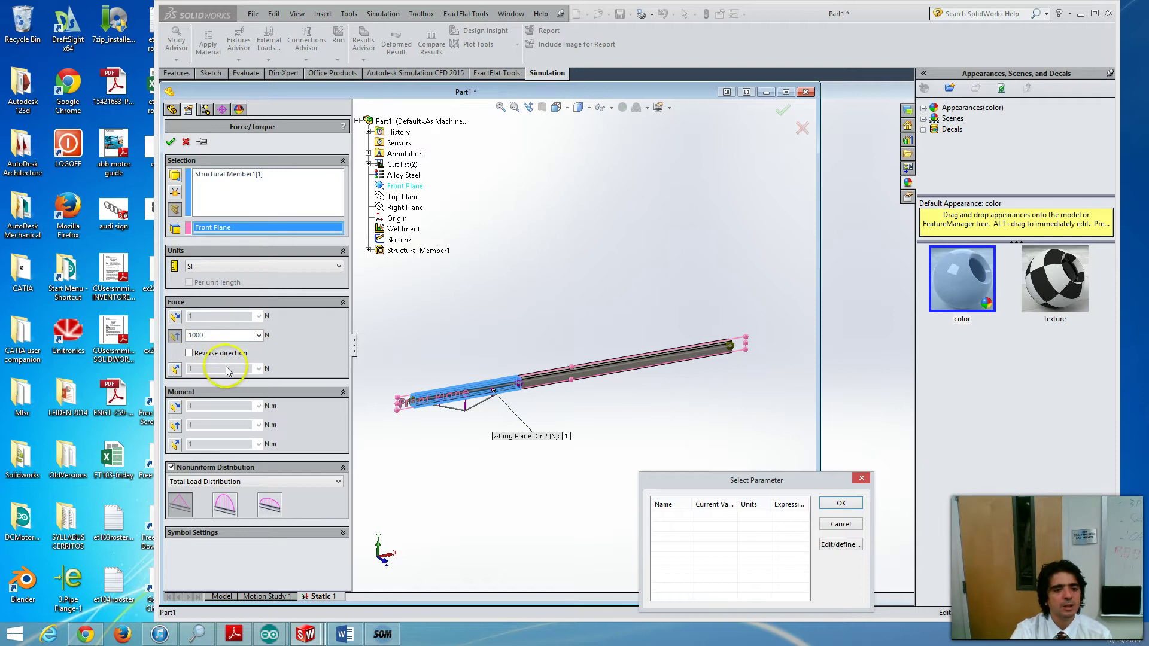
left_click(189, 353)
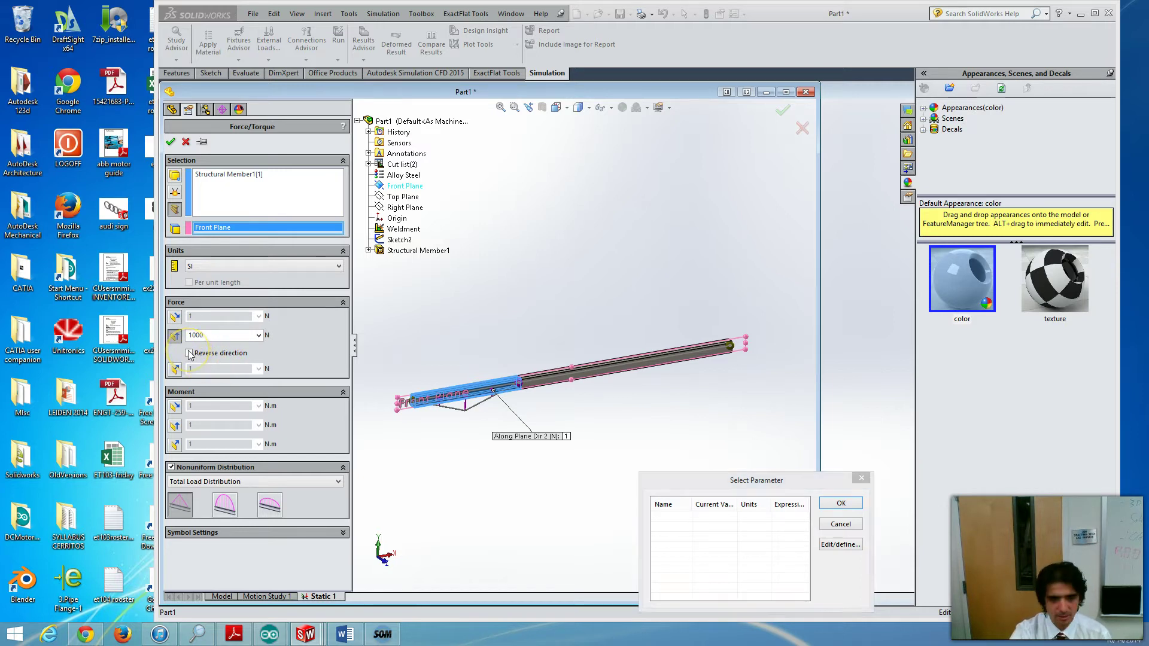
left_click(842, 502)
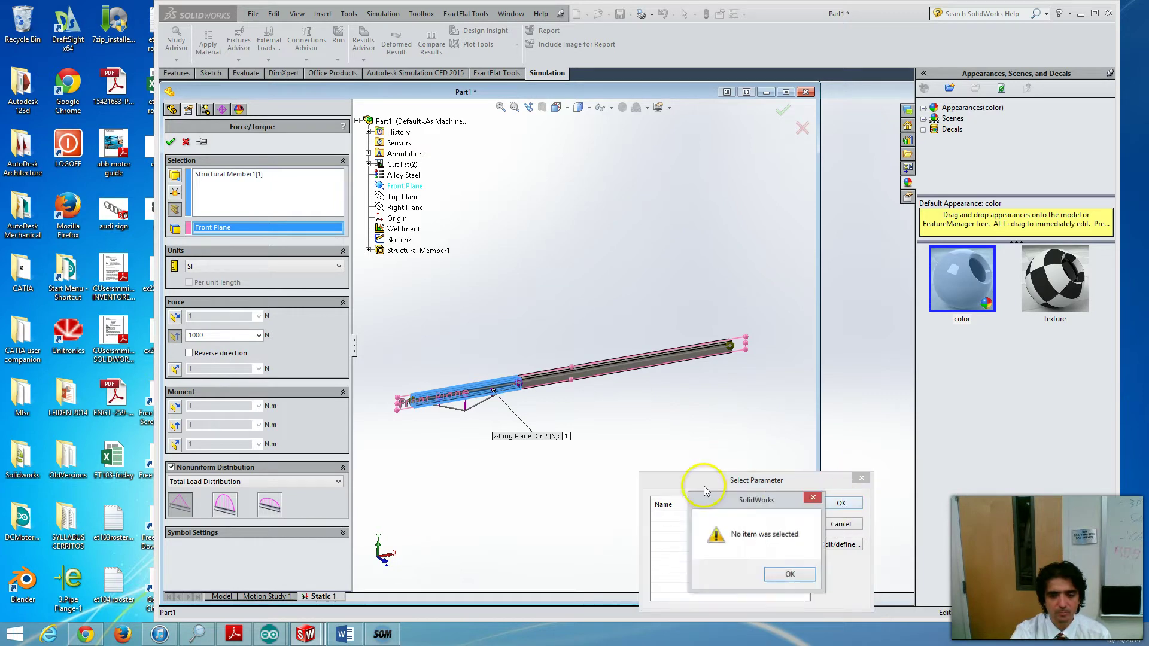
left_click(783, 575)
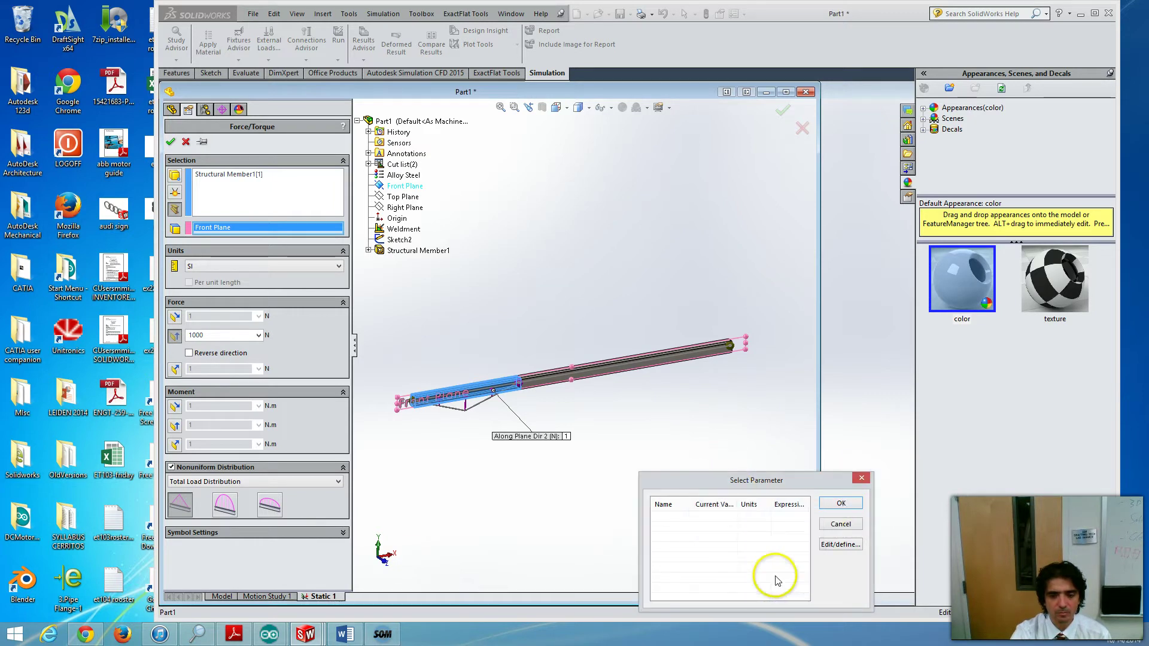
left_click(462, 412)
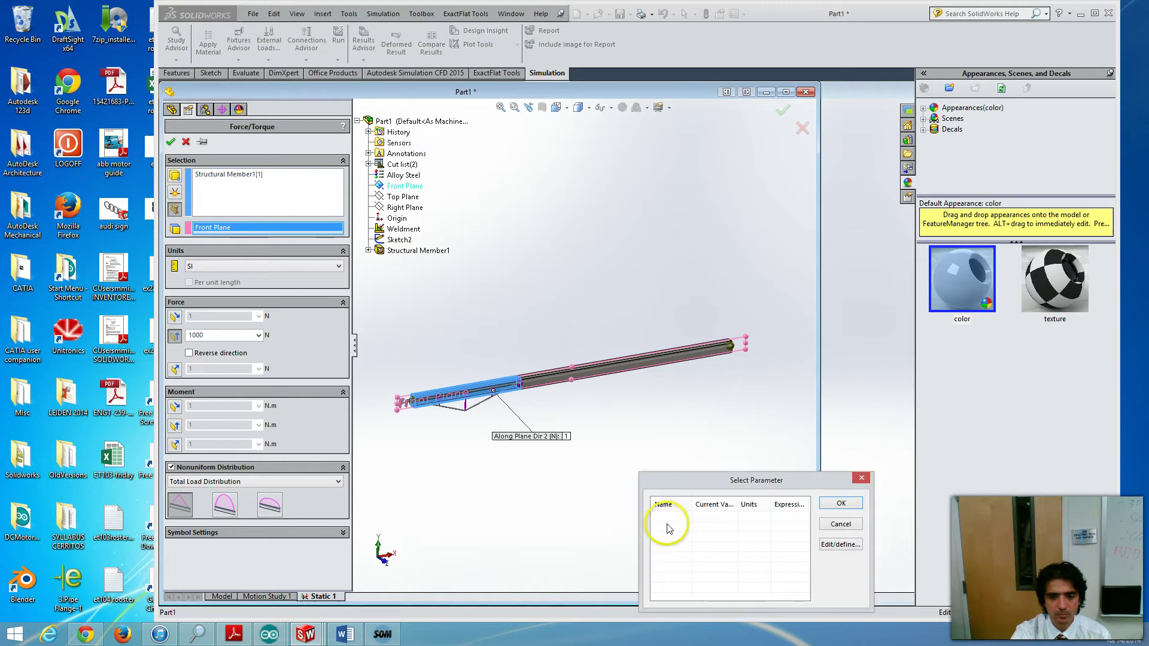
Close the parameter dialog without a choice and reverse the load's direction.
left_click(840, 524)
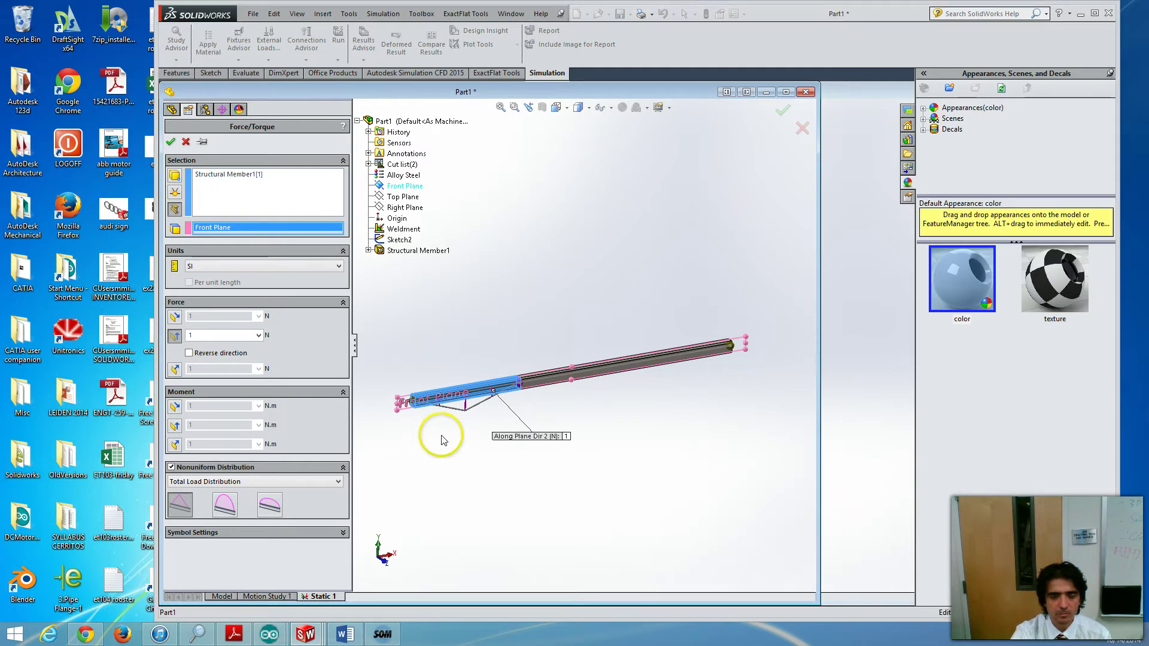
scroll(483, 402, "down", 1)
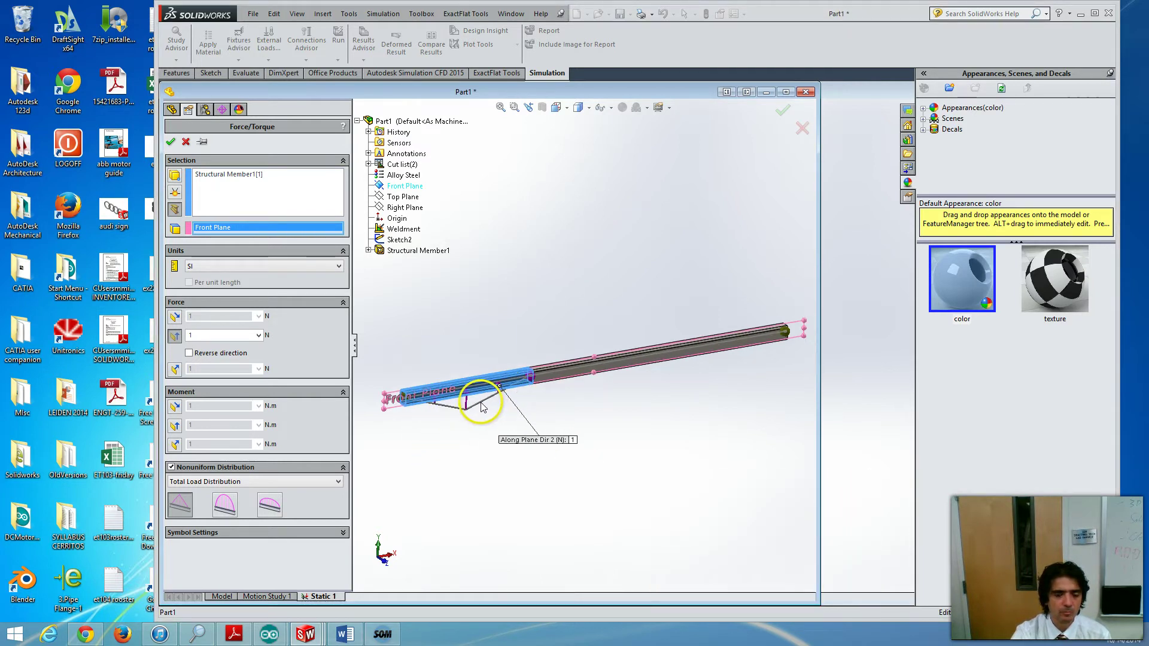
scroll(479, 401, "down", 1)
scroll(477, 405, "up", 1)
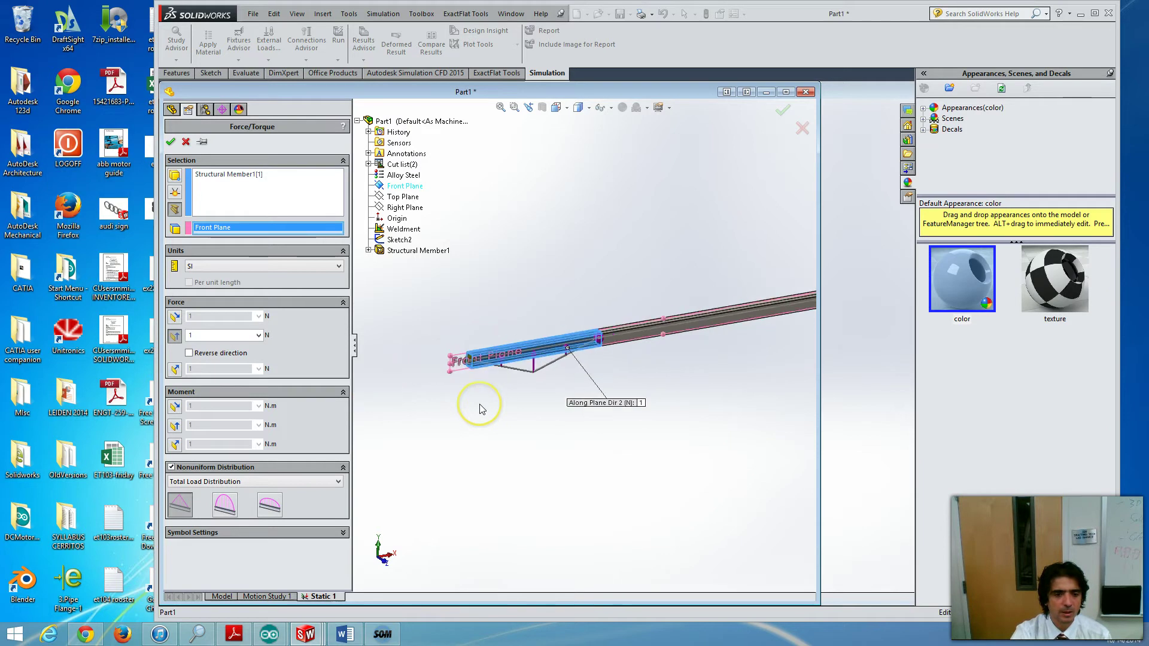
left_click(189, 354)
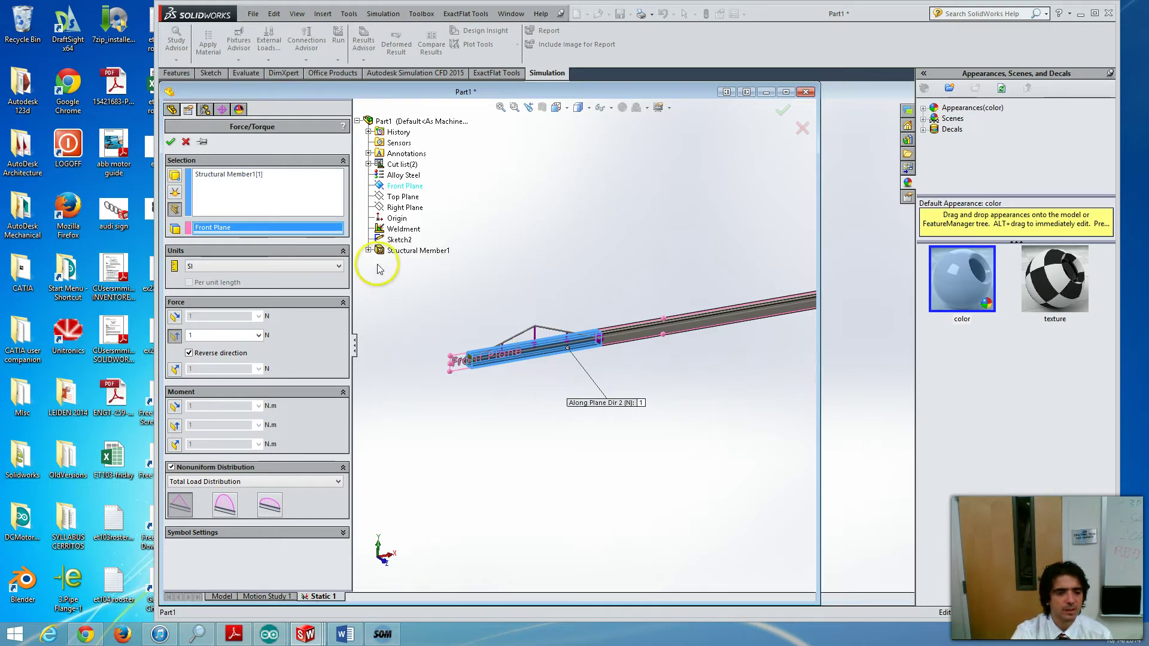
Set the nonuniform distribution type to Table Driven Load Distribution.
left_click(338, 482)
left_click(239, 500)
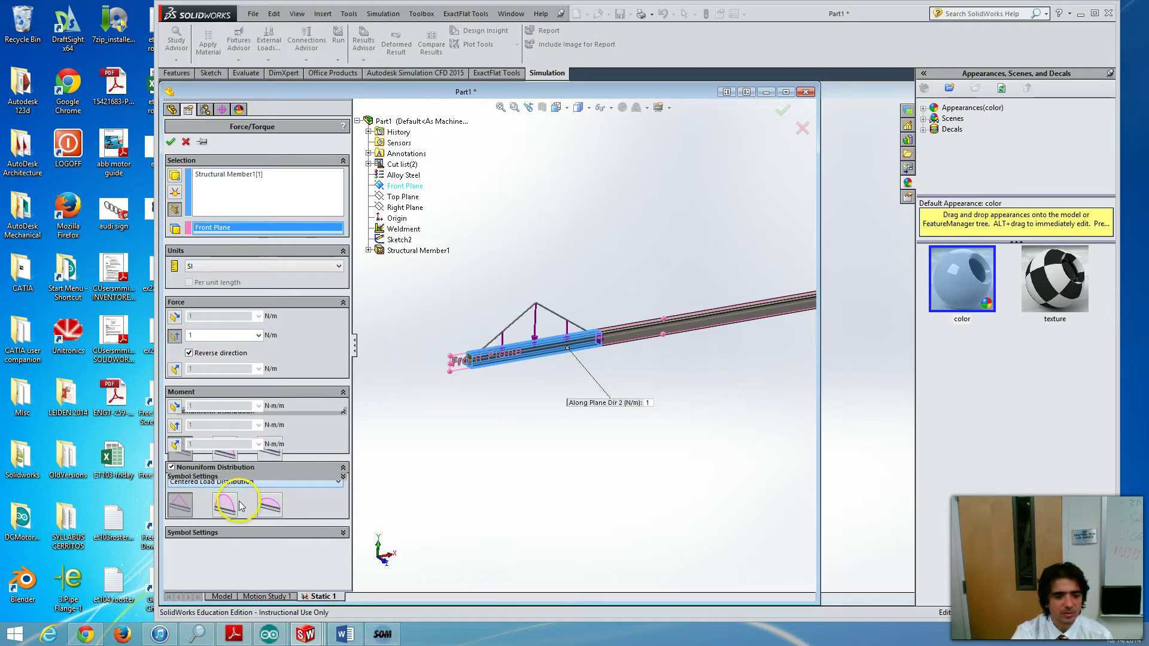
left_click(338, 481)
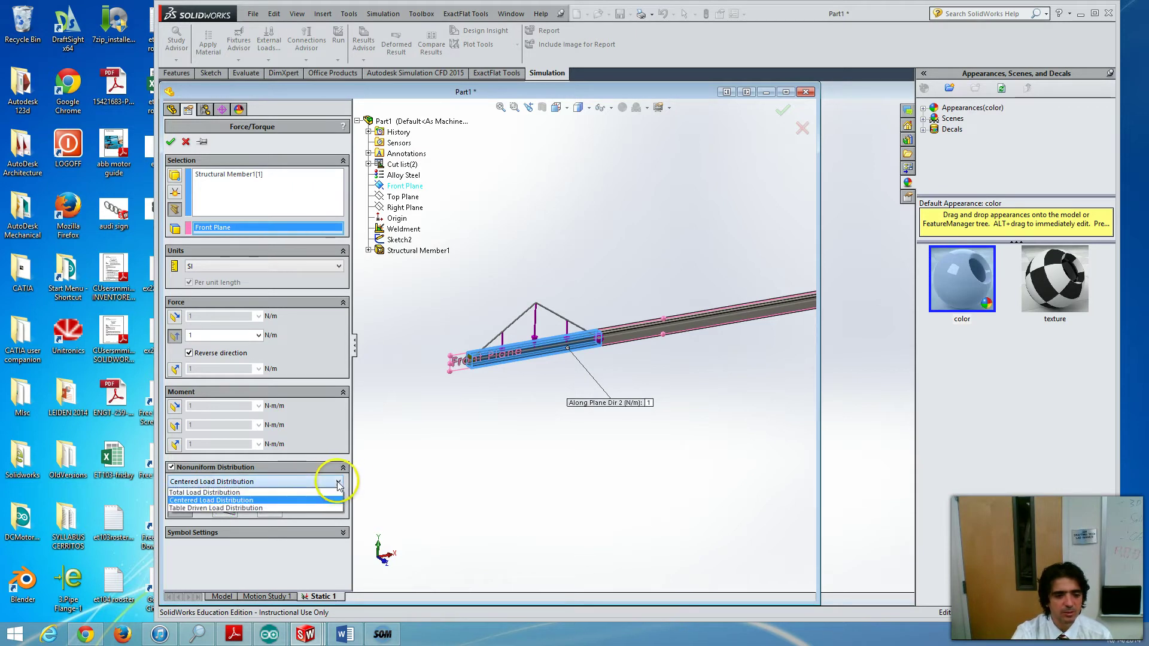
left_click(221, 508)
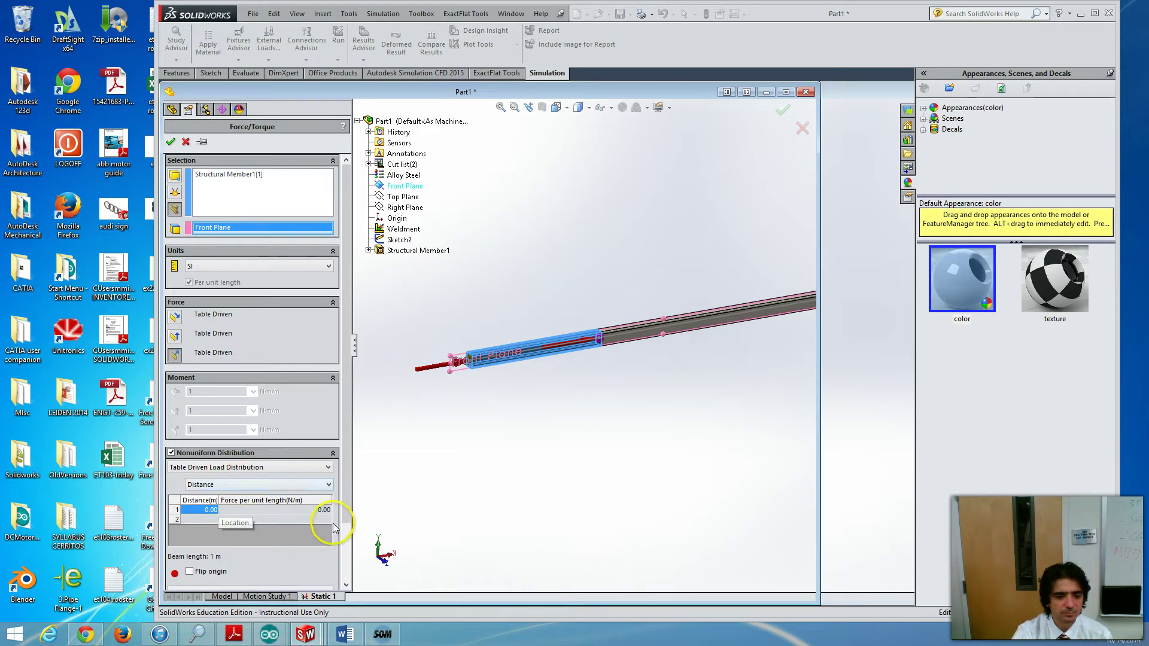
Keep Linear interpolation for the load table and flip its origin to the beam's other end.
left_click_drag(348, 501, 346, 548)
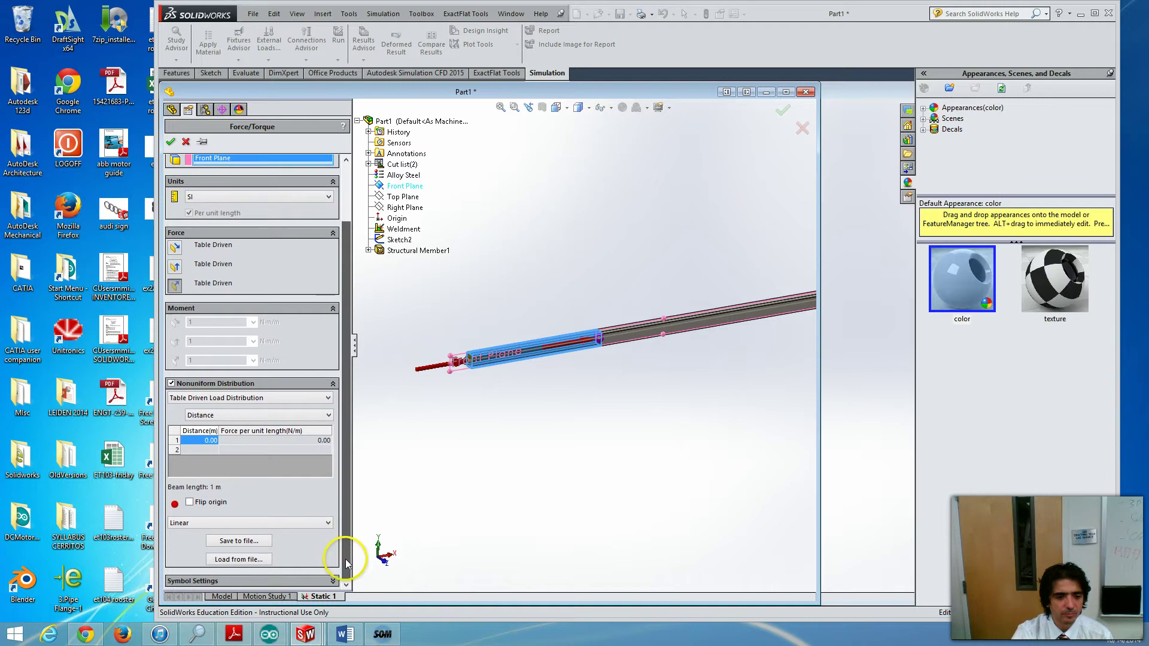
left_click(328, 524)
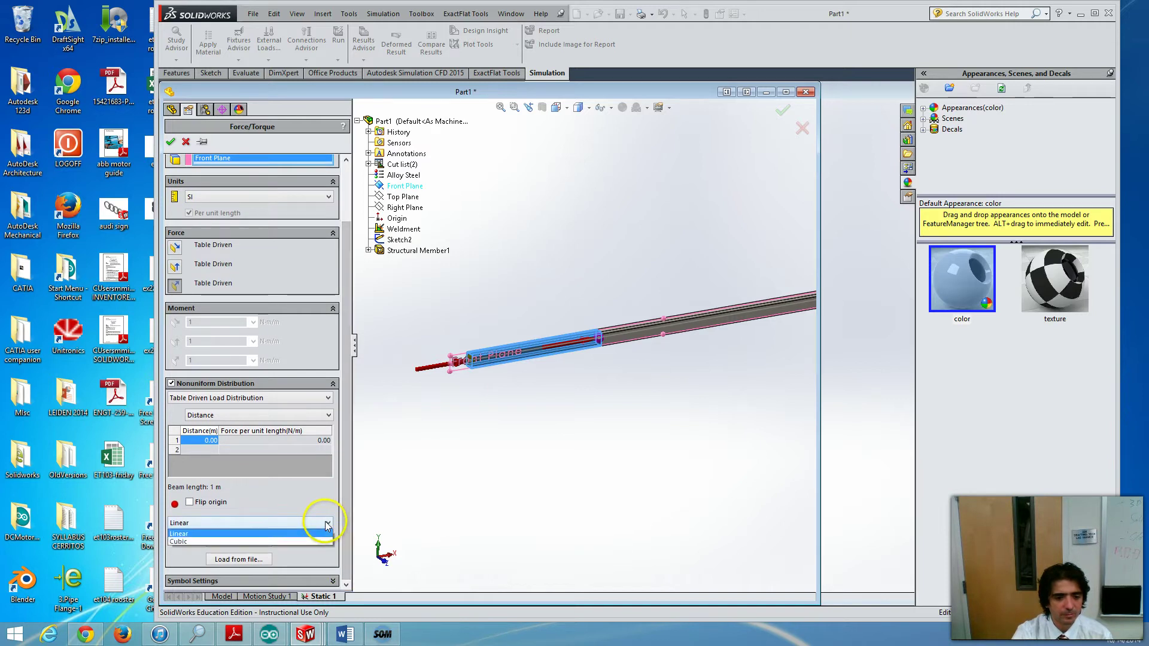
left_click(187, 534)
left_click(288, 500)
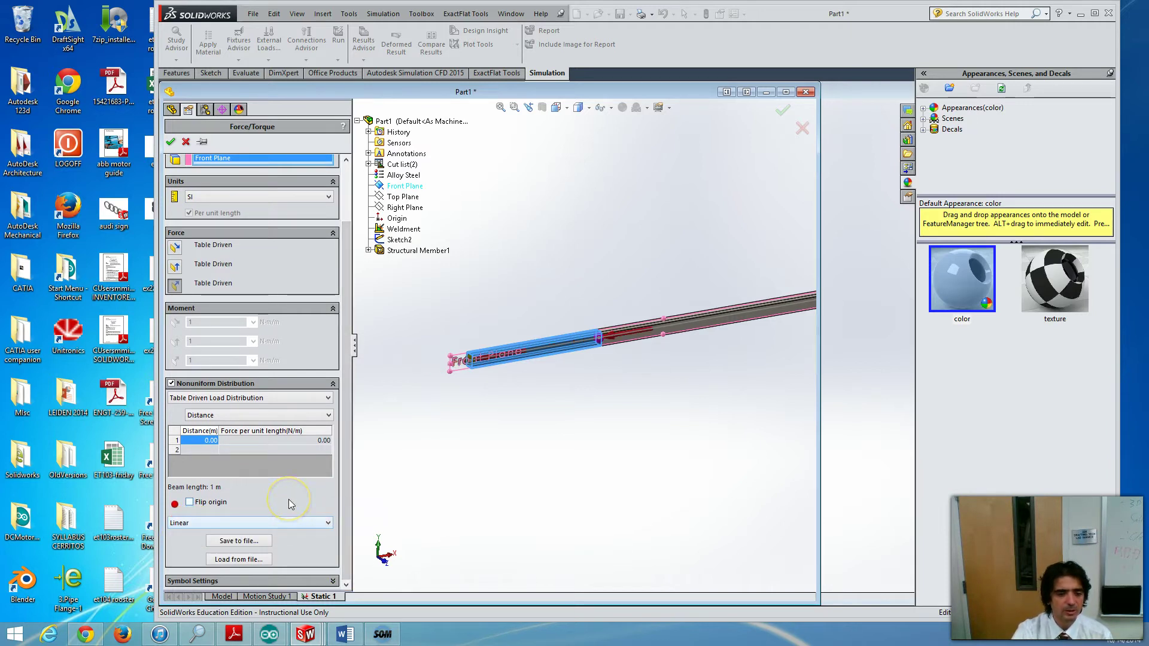
Fill the load table with 1000 N/m at 0 m and a second row at 1 m.
left_click(211, 440)
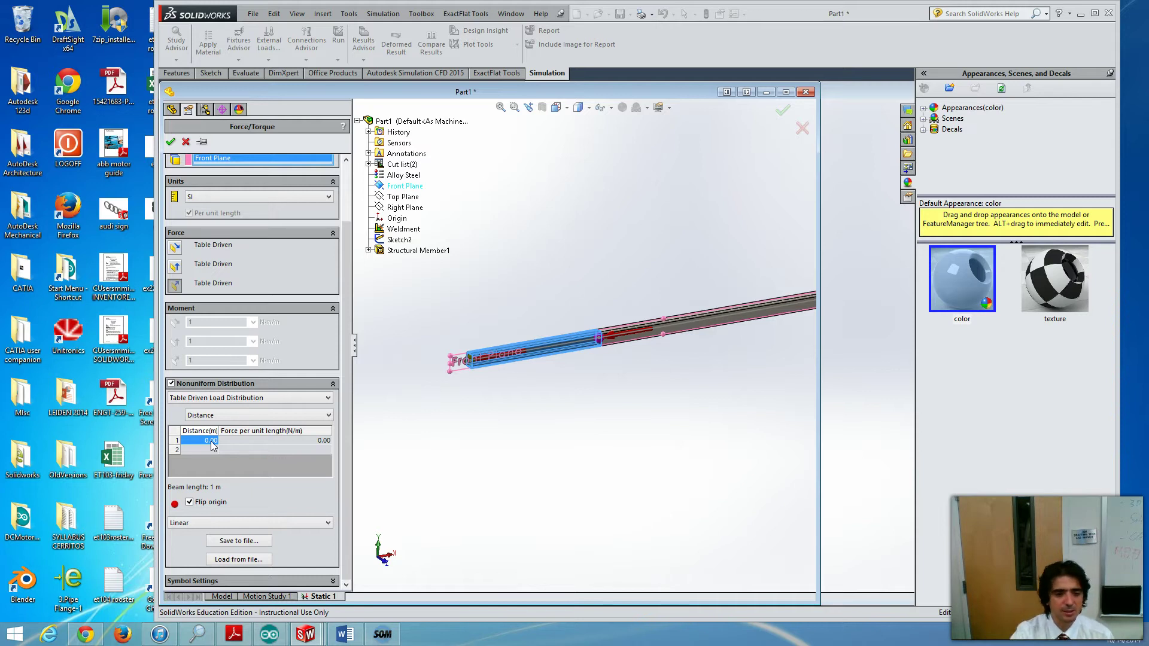
left_click(239, 447)
left_click(260, 439)
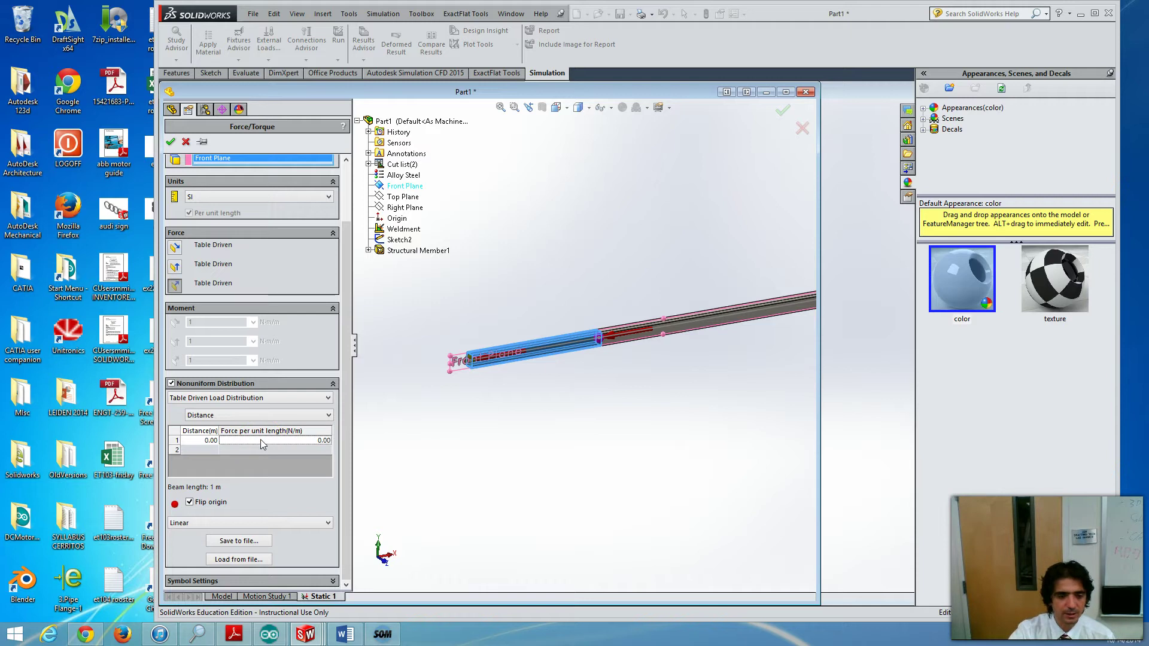
type("1")
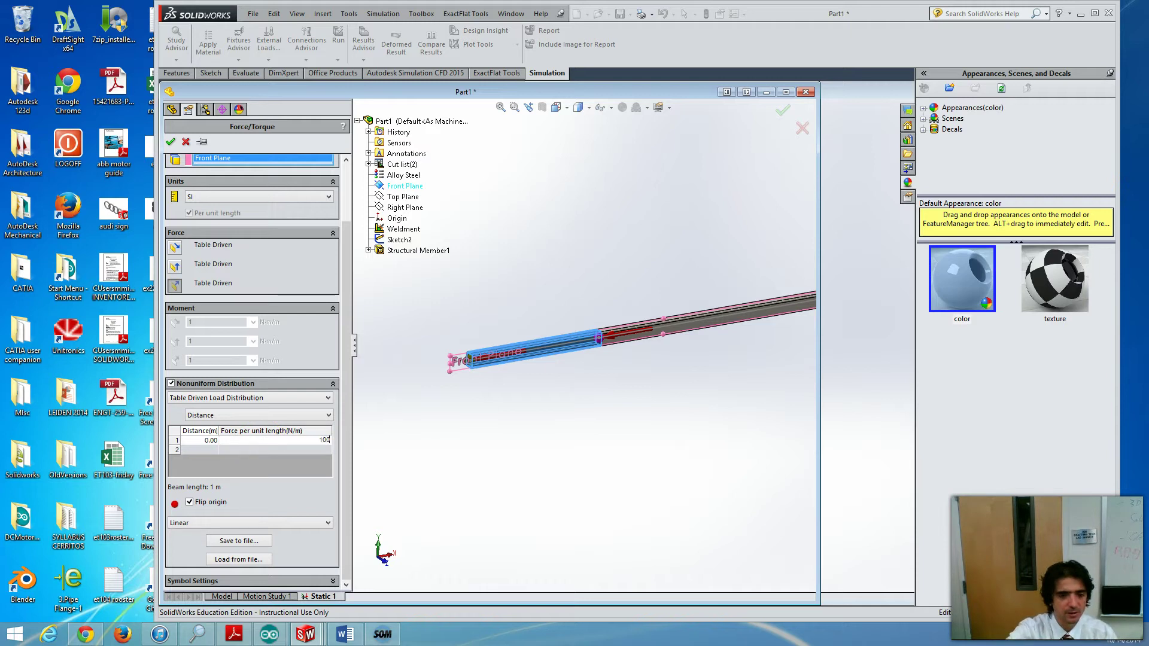
type("000")
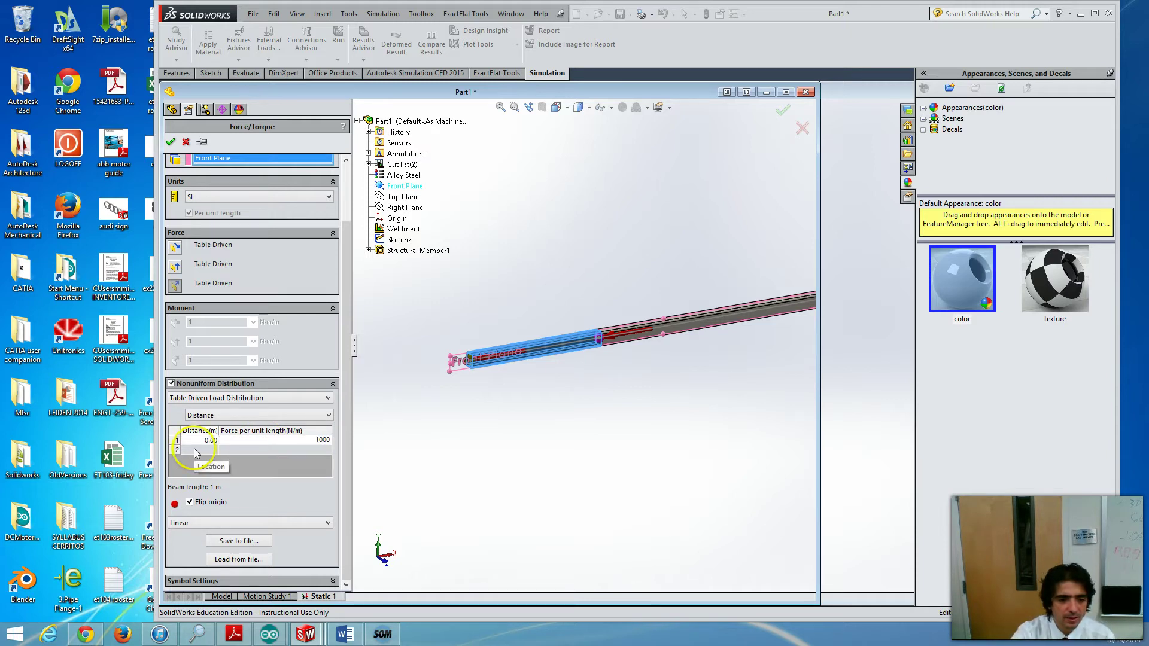
left_click(199, 450)
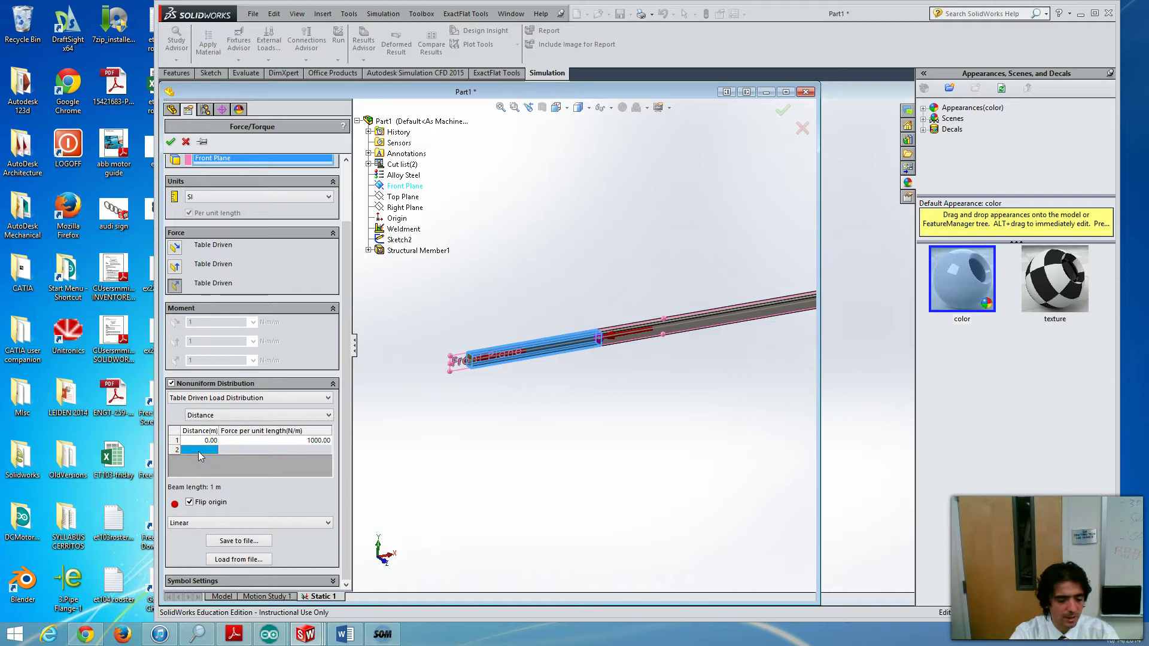
type("1")
left_click(252, 456)
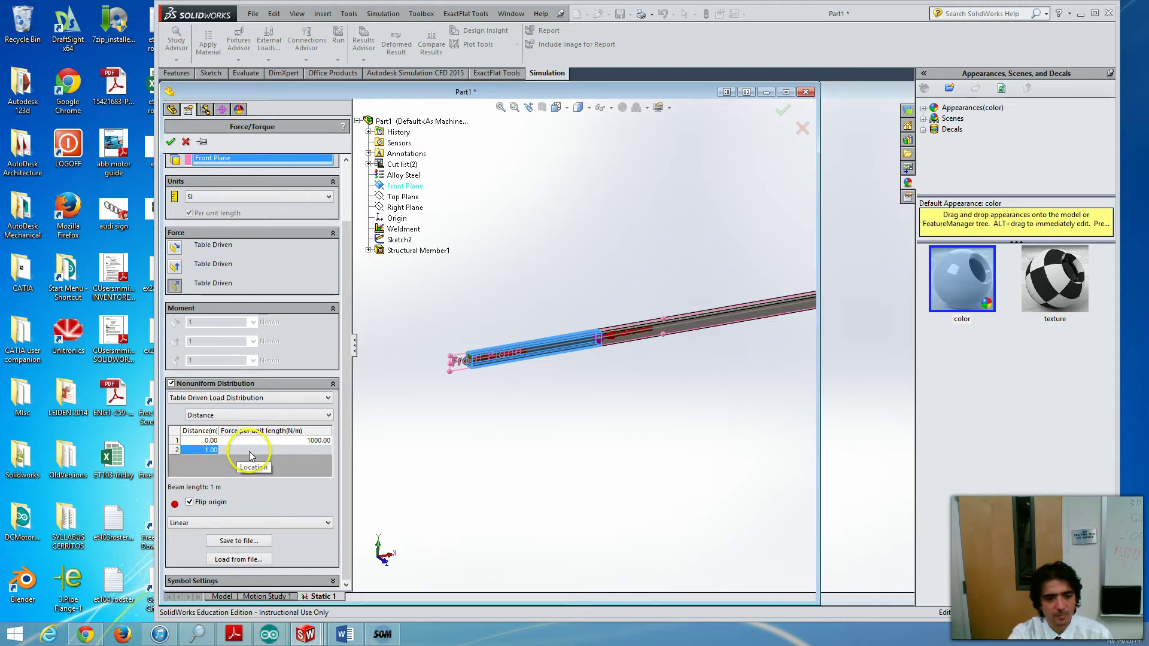
left_click(249, 451)
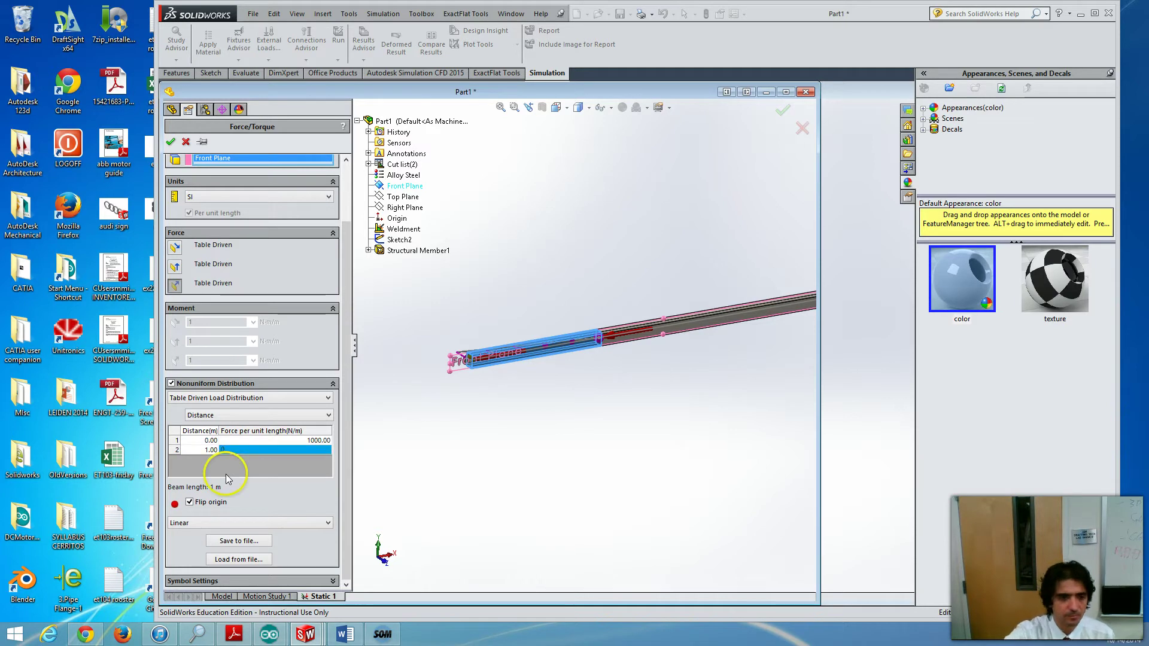
Finish the table with 0 N/m at 1 m, apply the load, then open Force-1's context menu.
type("0")
key("Return")
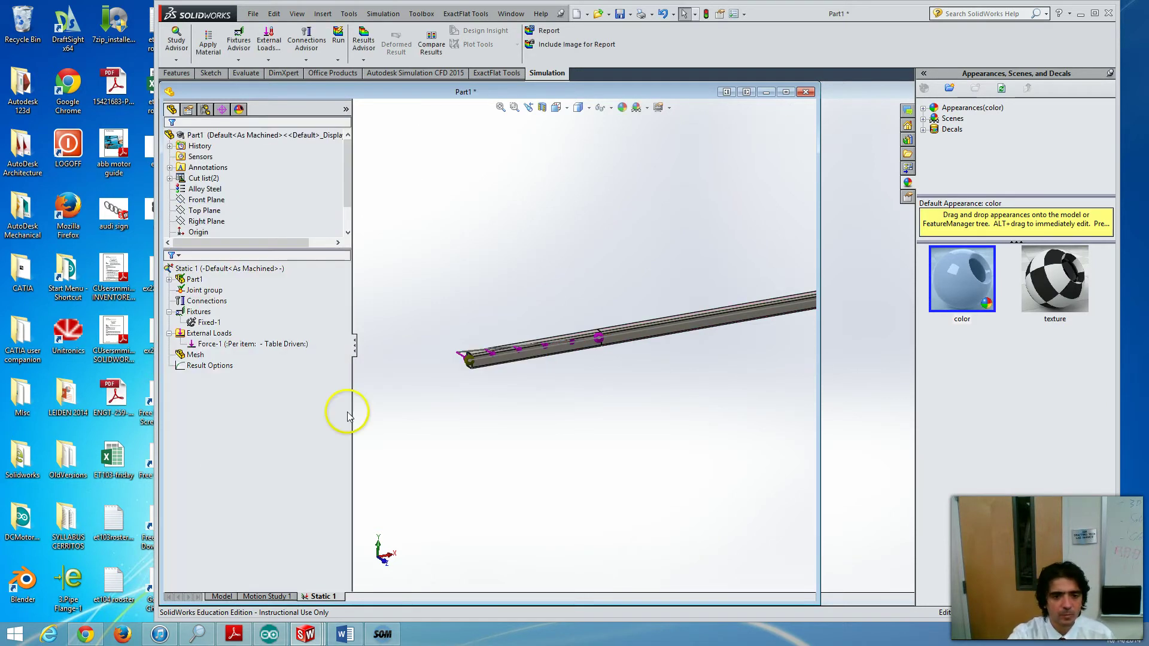
middle_click_drag(514, 309, 426, 383)
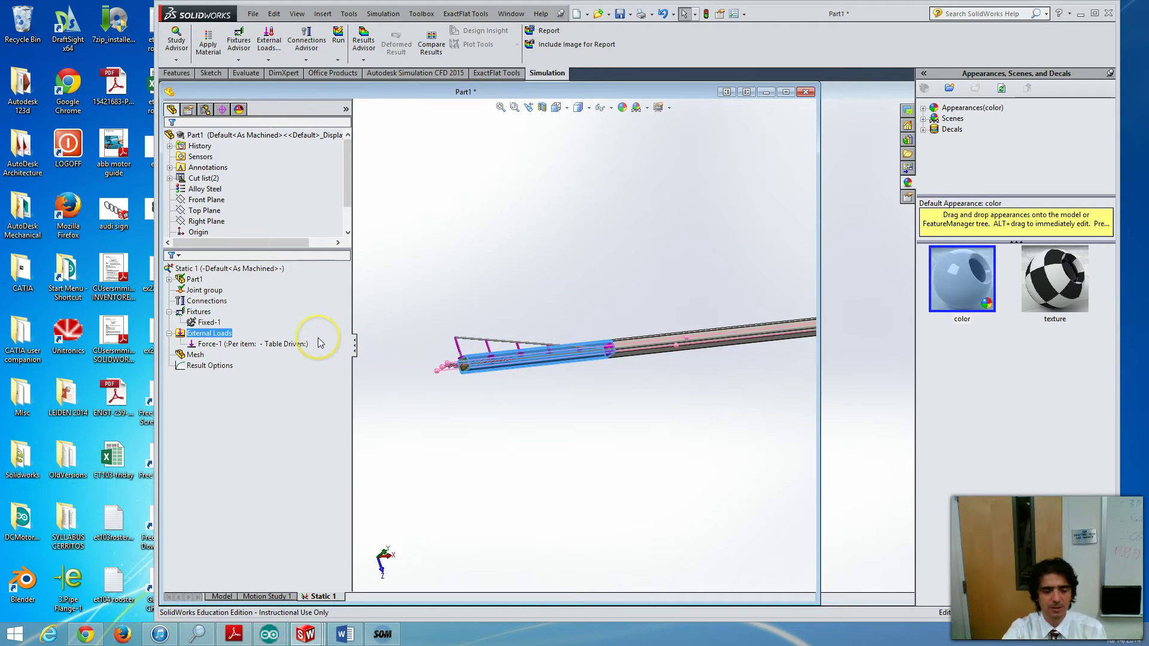
right_click(217, 346)
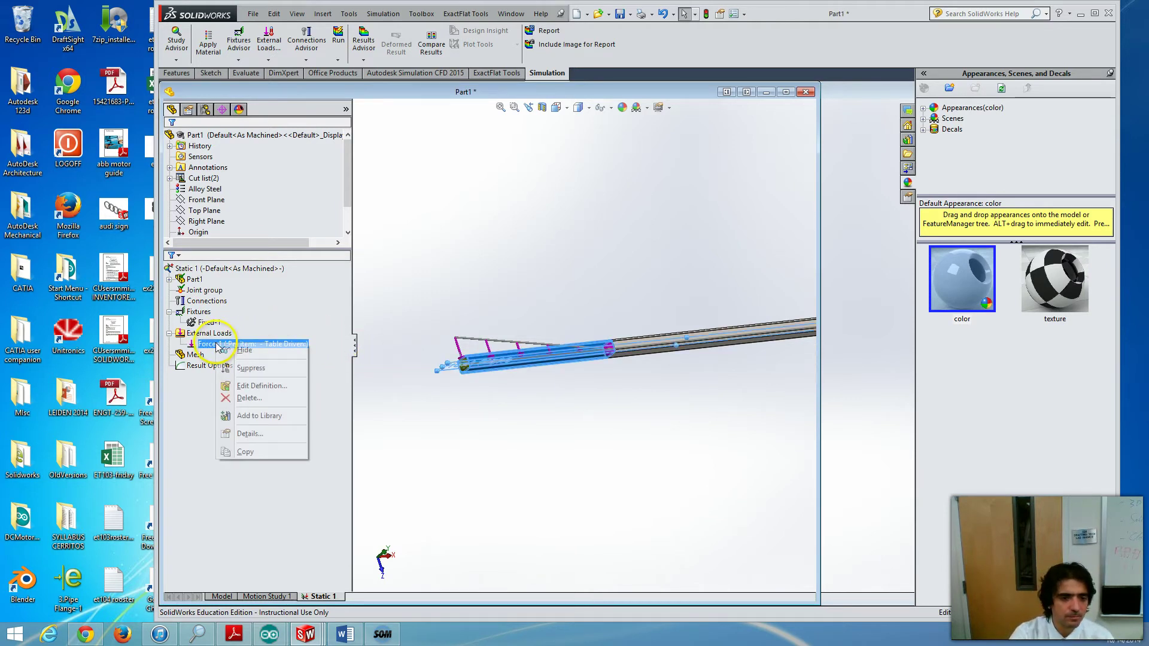
Edit Force-1's definition, keeping the force along the Front Plane's second direction.
left_click(249, 386)
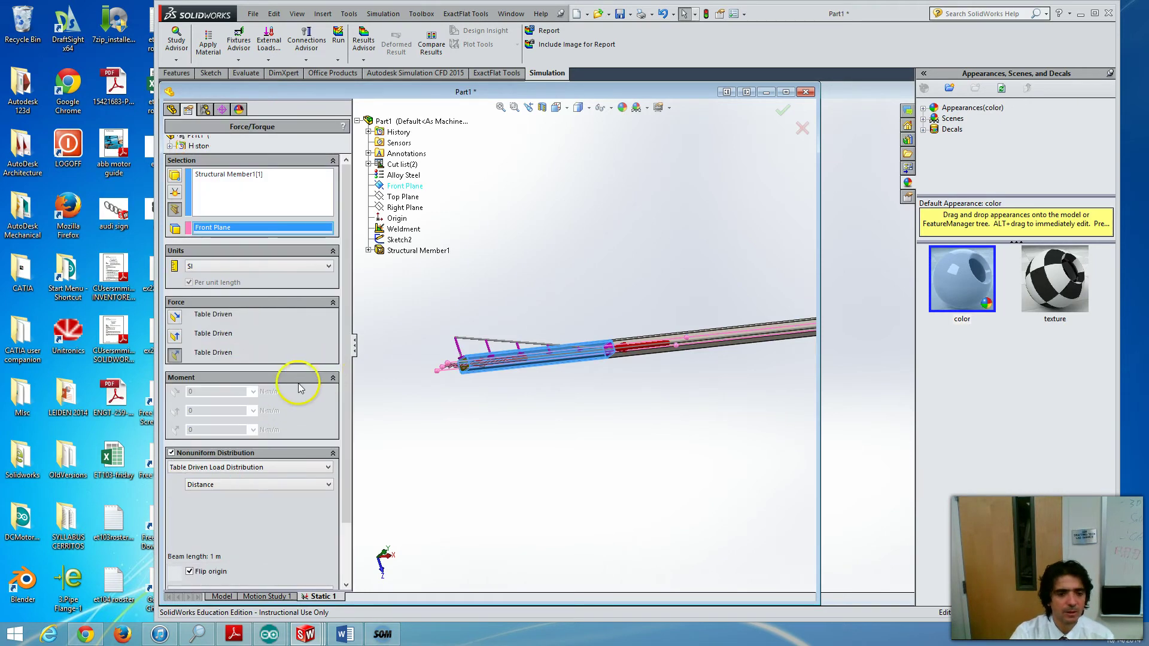
left_click(174, 337)
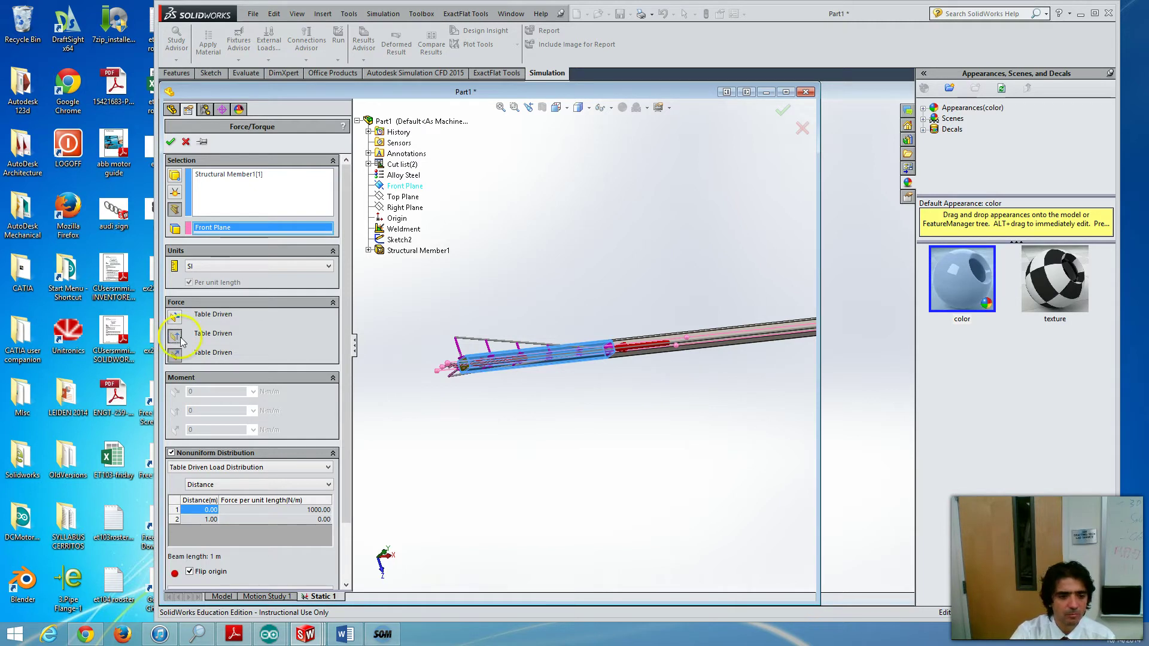
left_click(175, 356)
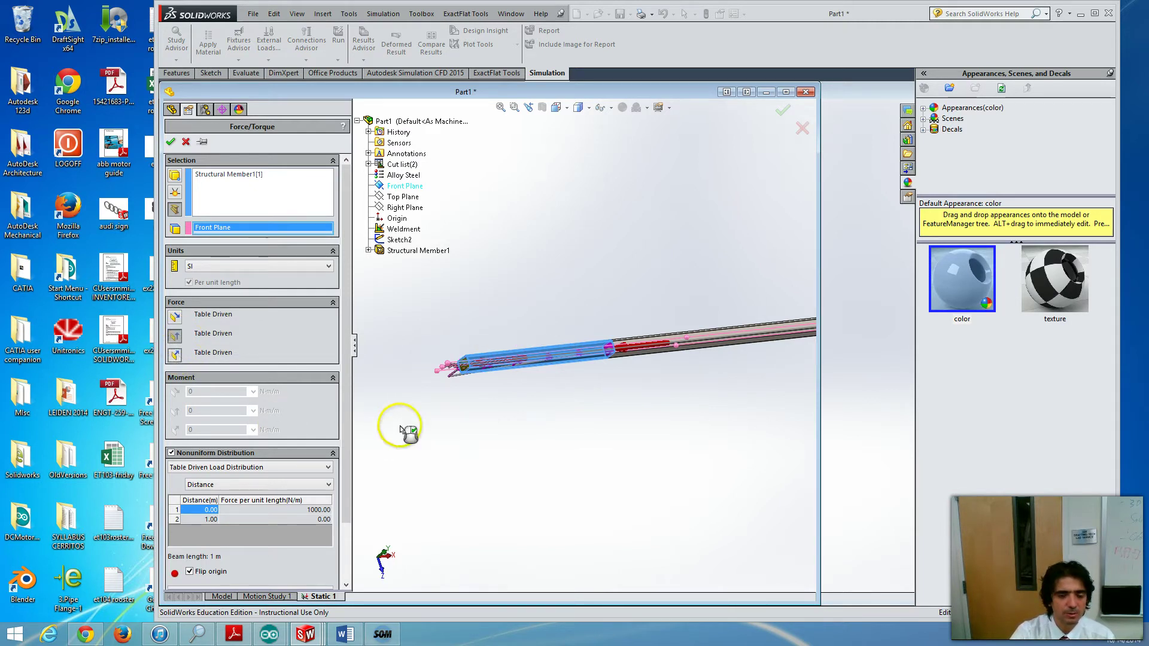
middle_click_drag(402, 431, 375, 341)
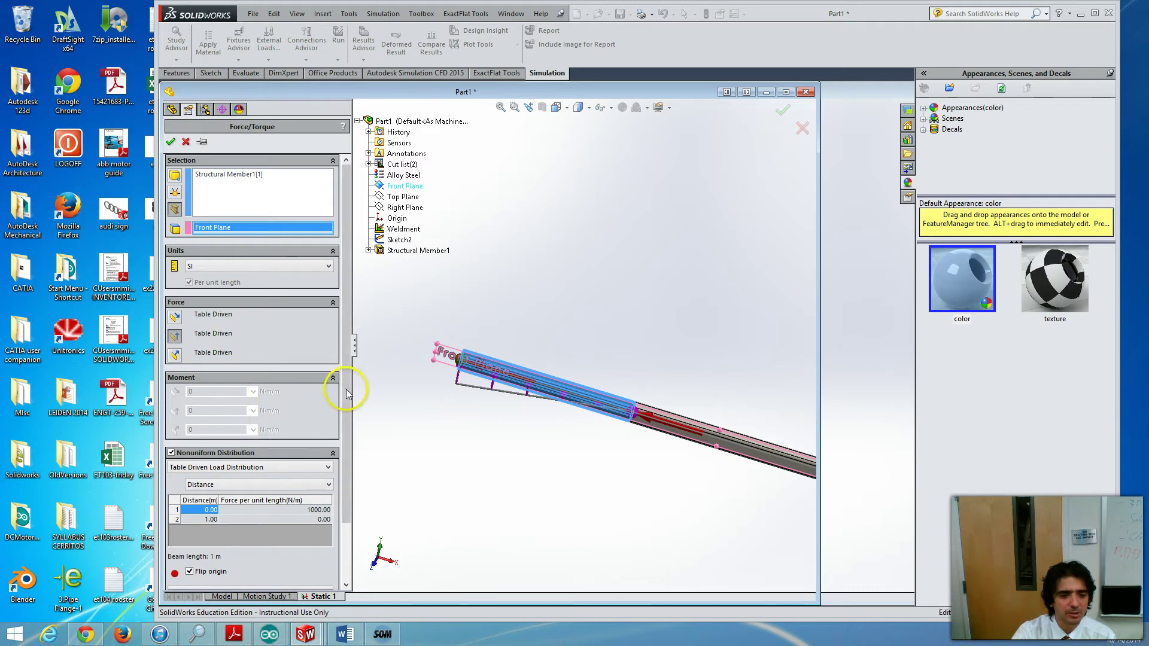
left_click_drag(342, 393, 326, 449)
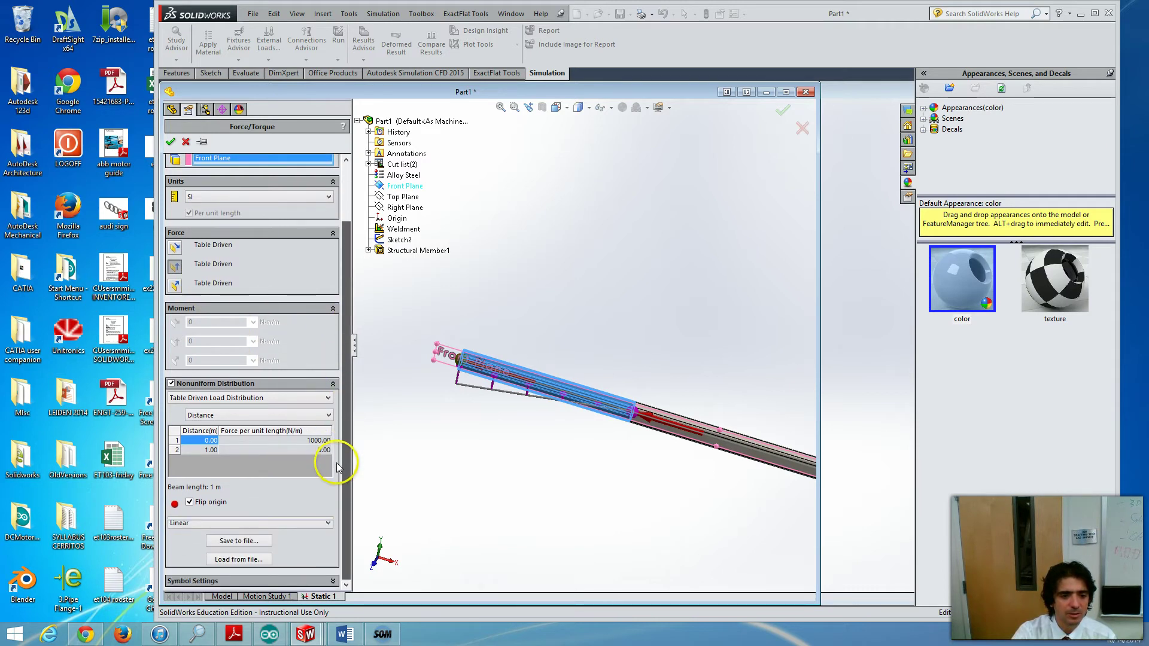
scroll(318, 446, "up", 1)
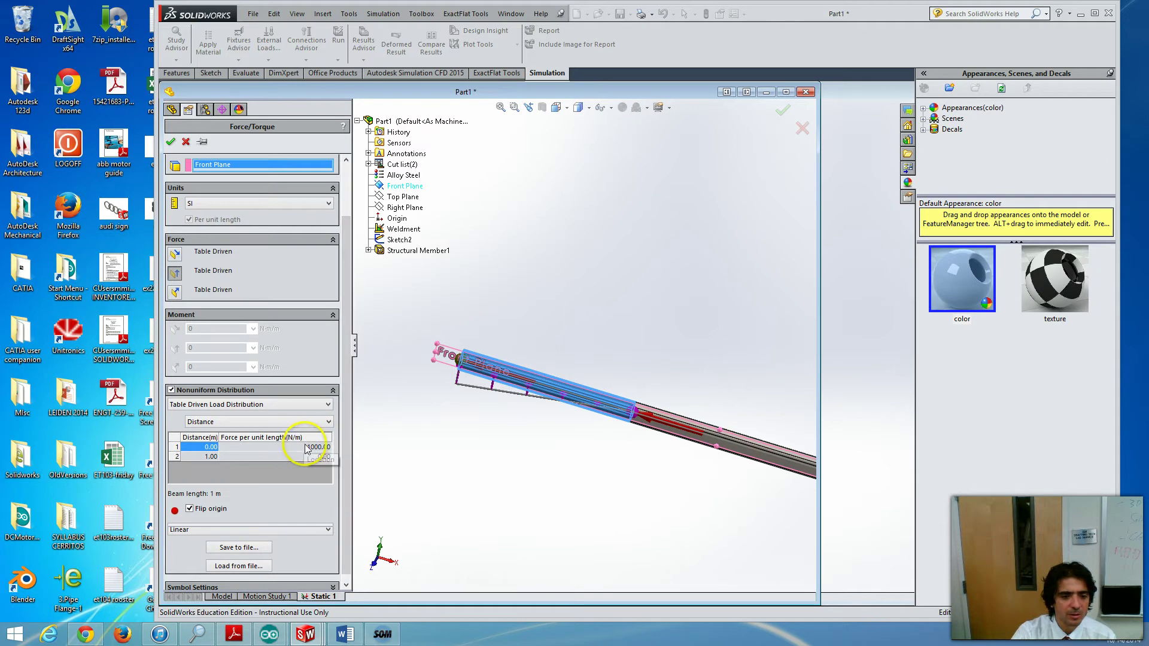
Change the row 1 load to -1000 N/m, apply it, and dismiss the profile storage warning.
left_click(306, 448)
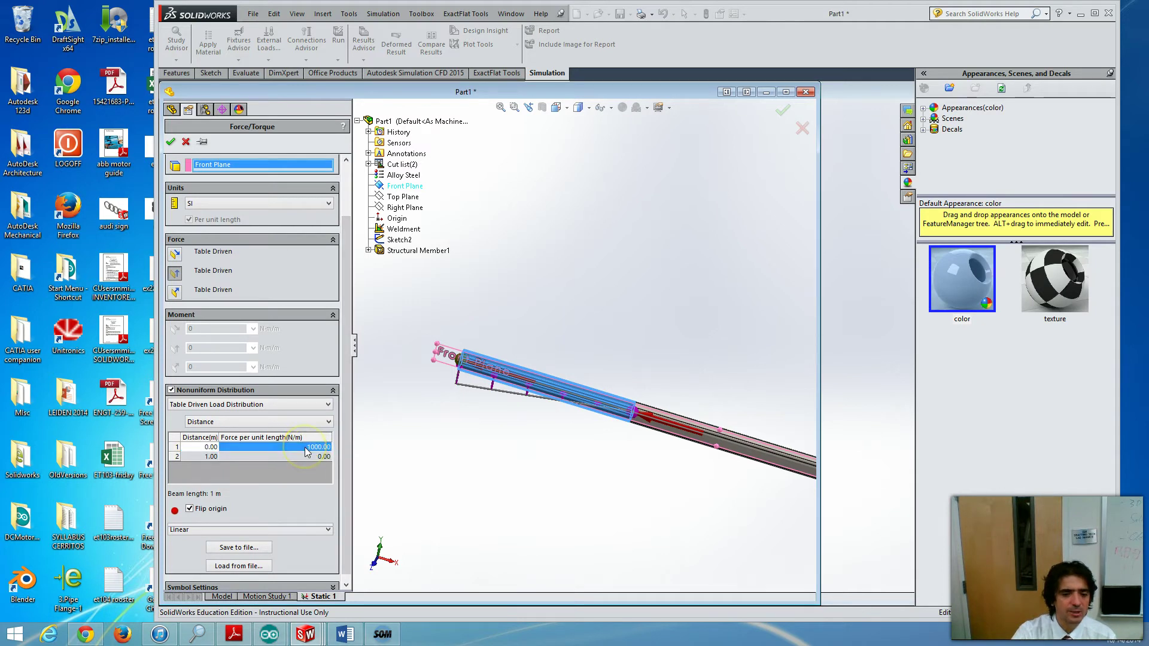
left_click(302, 451)
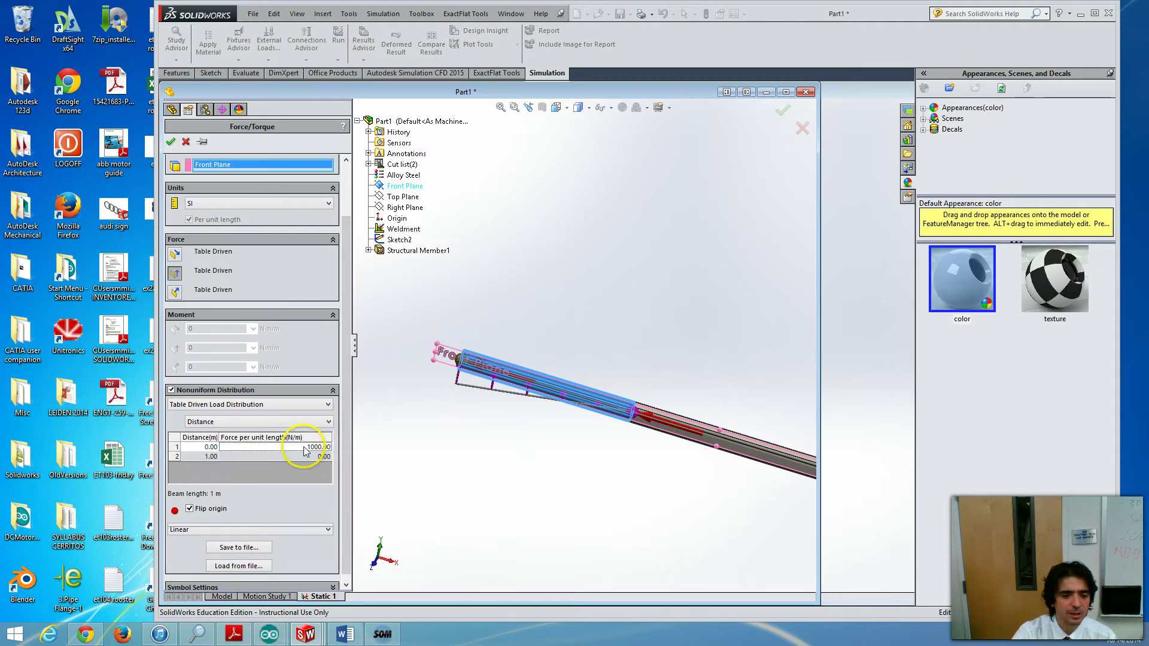
left_click(307, 448)
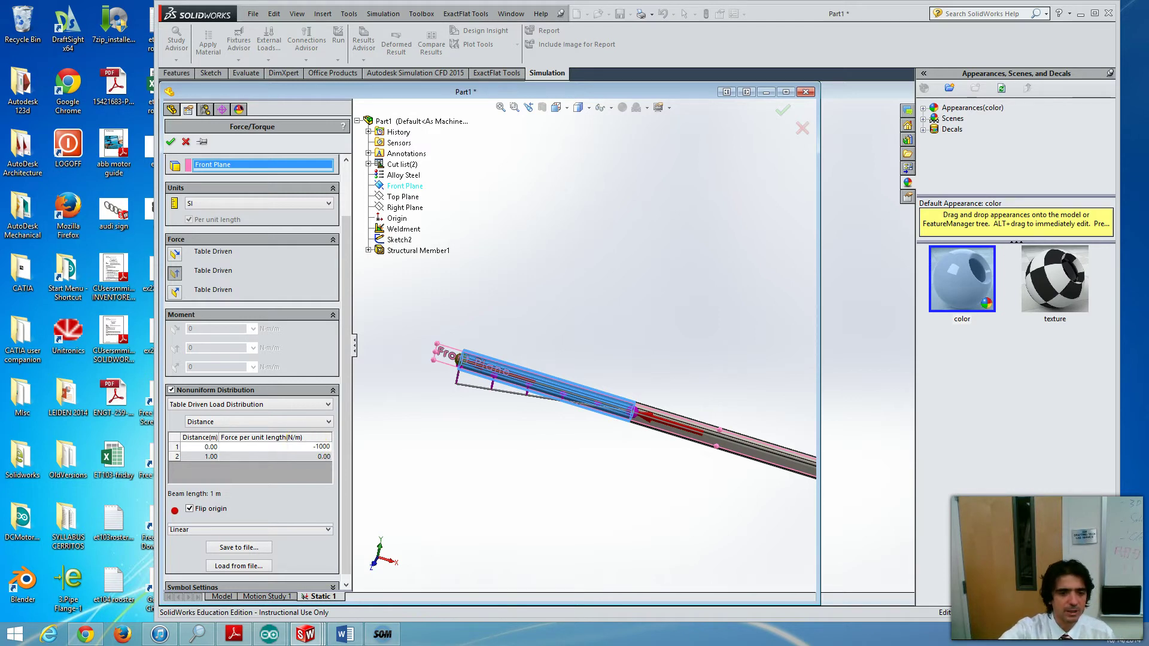
type("-1000")
key("Return")
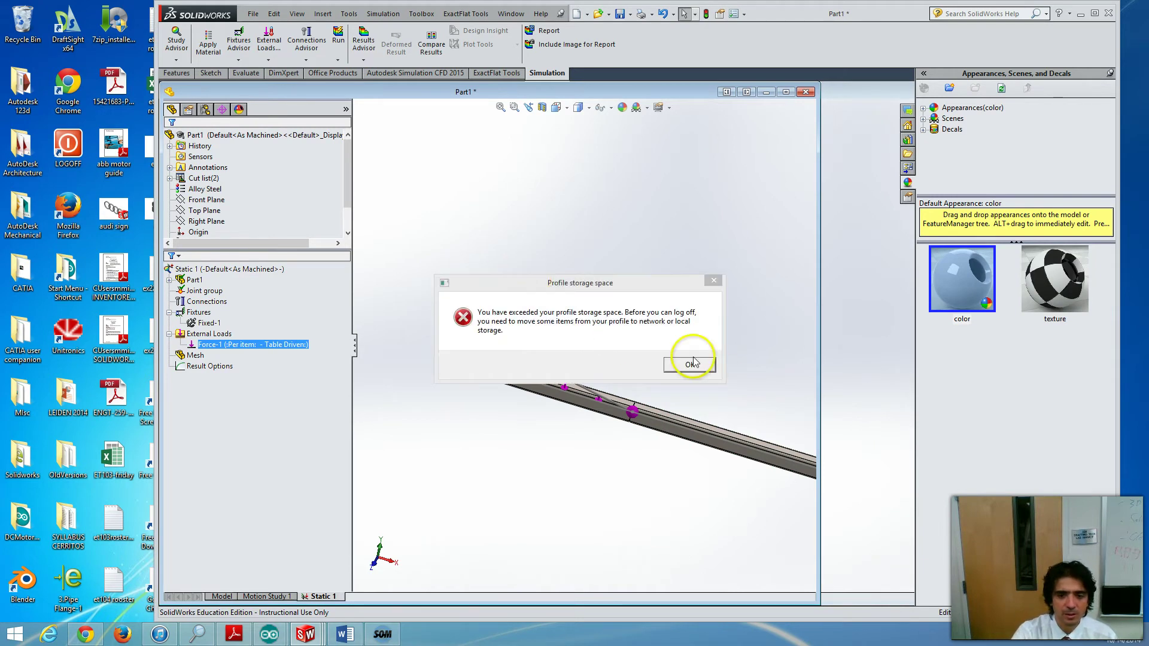
left_click(689, 365)
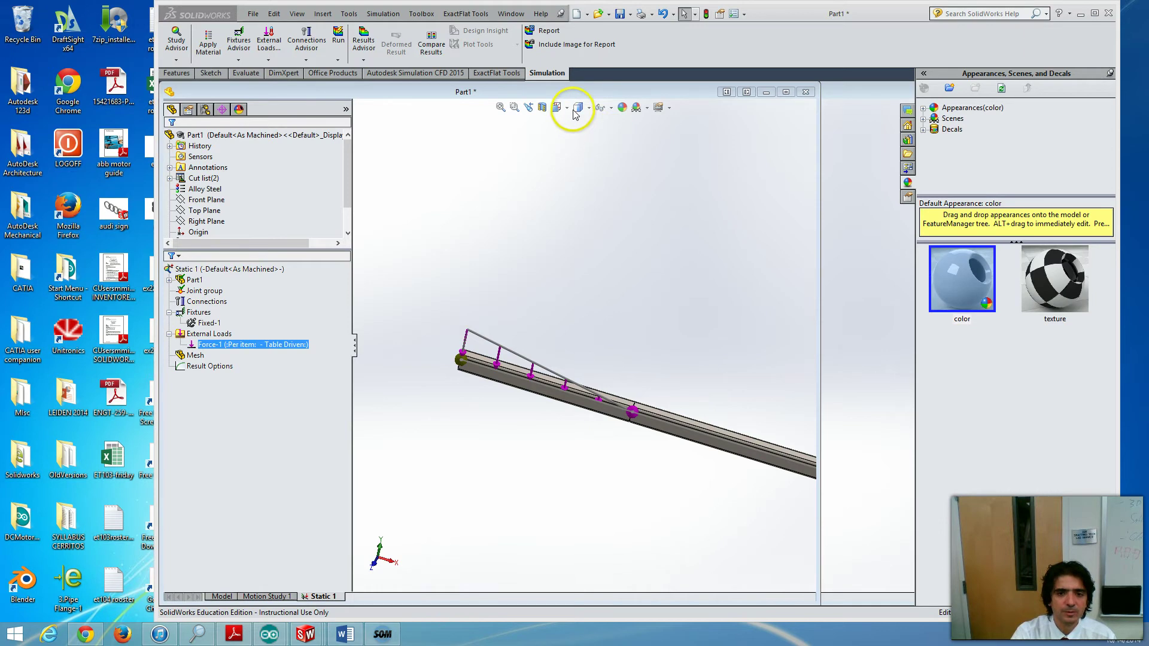
Fit the whole beam in the view, orbit to a flatter side view, and show the Run options.
left_click(513, 108)
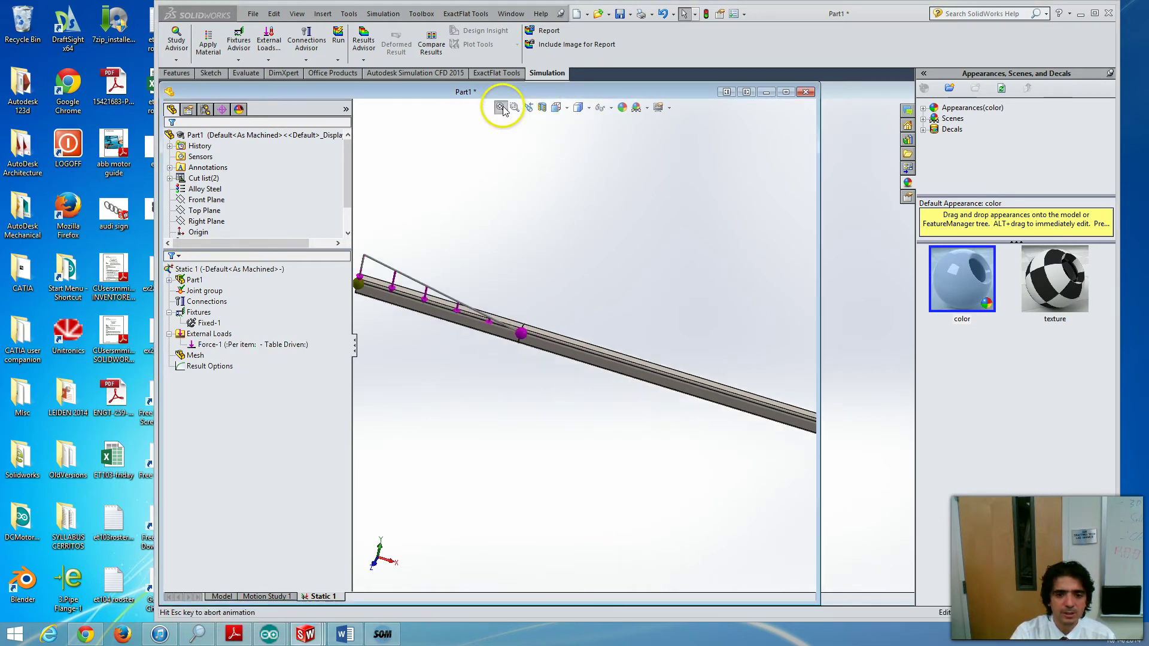
scroll(602, 303, "up", 3)
middle_click_drag(601, 305, 634, 284)
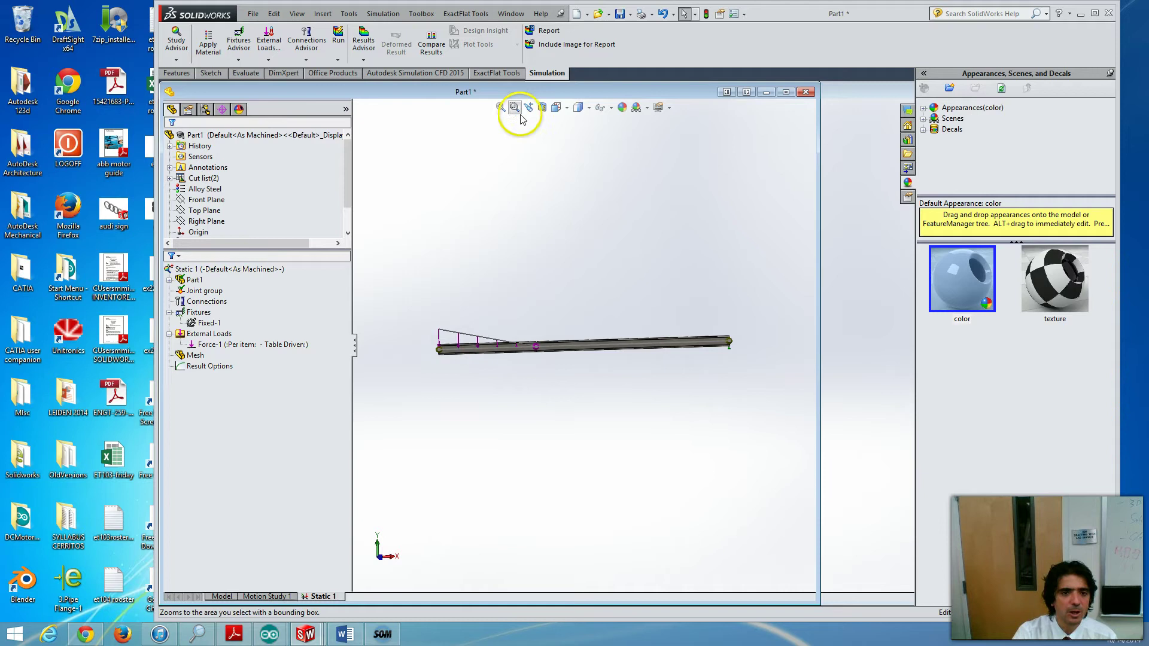
left_click(337, 60)
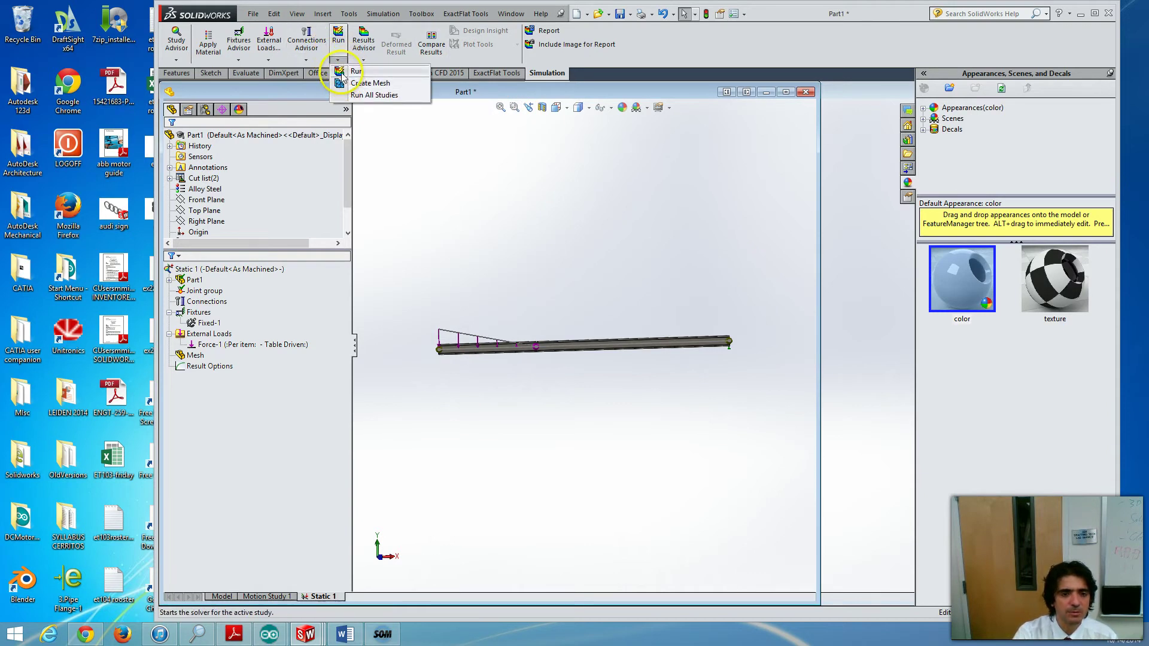
left_click(356, 72)
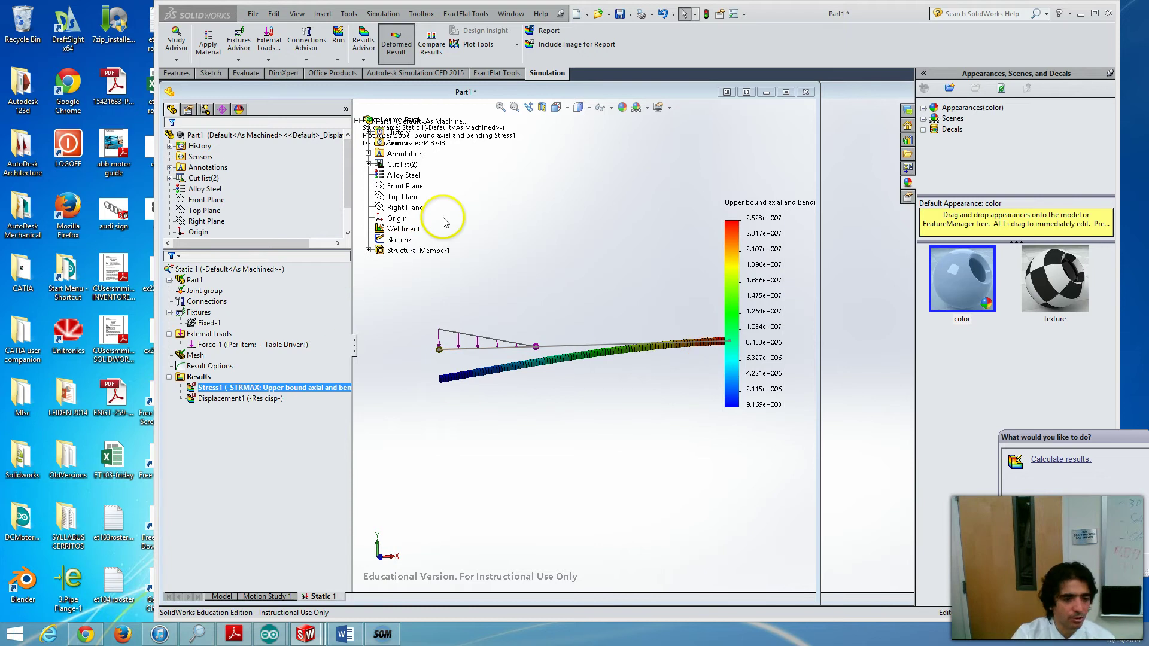
left_click(217, 388)
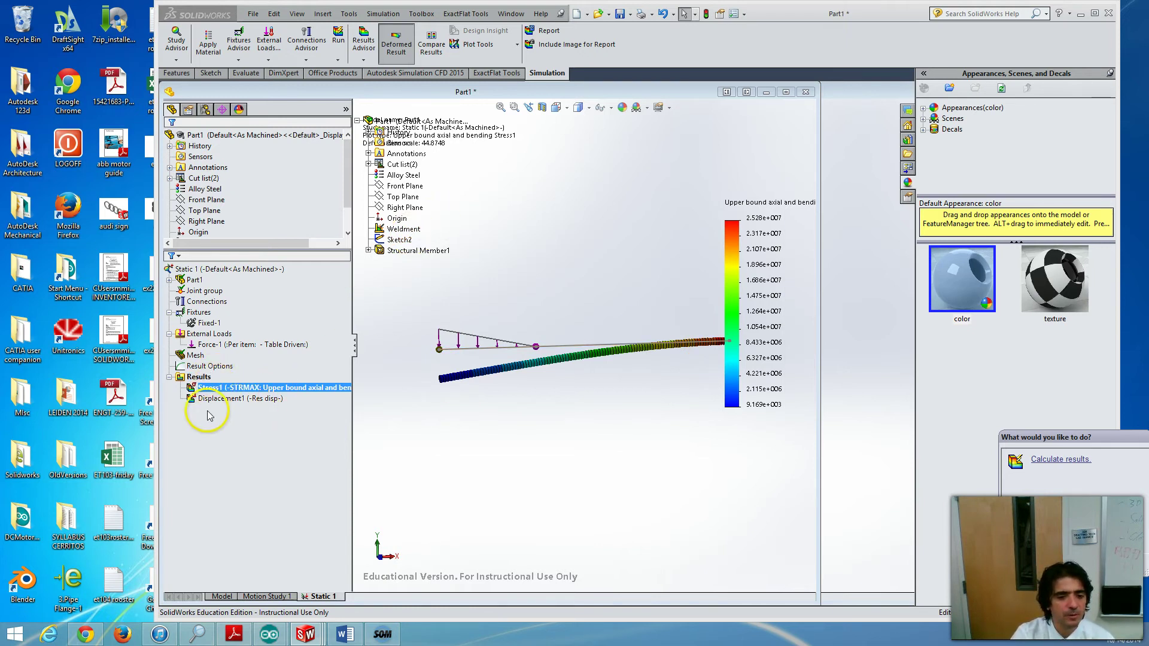
left_click(205, 399, "ctrl")
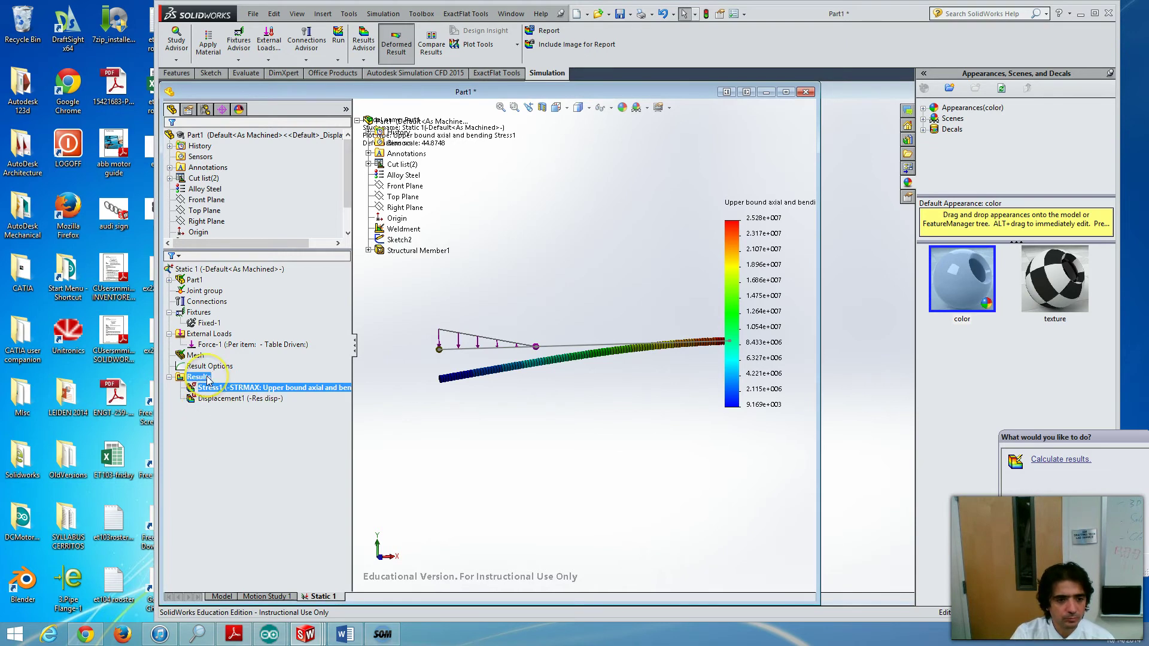
Define a beam diagram of Shear Force in Dir1 in newtons for the study results.
right_click(206, 378)
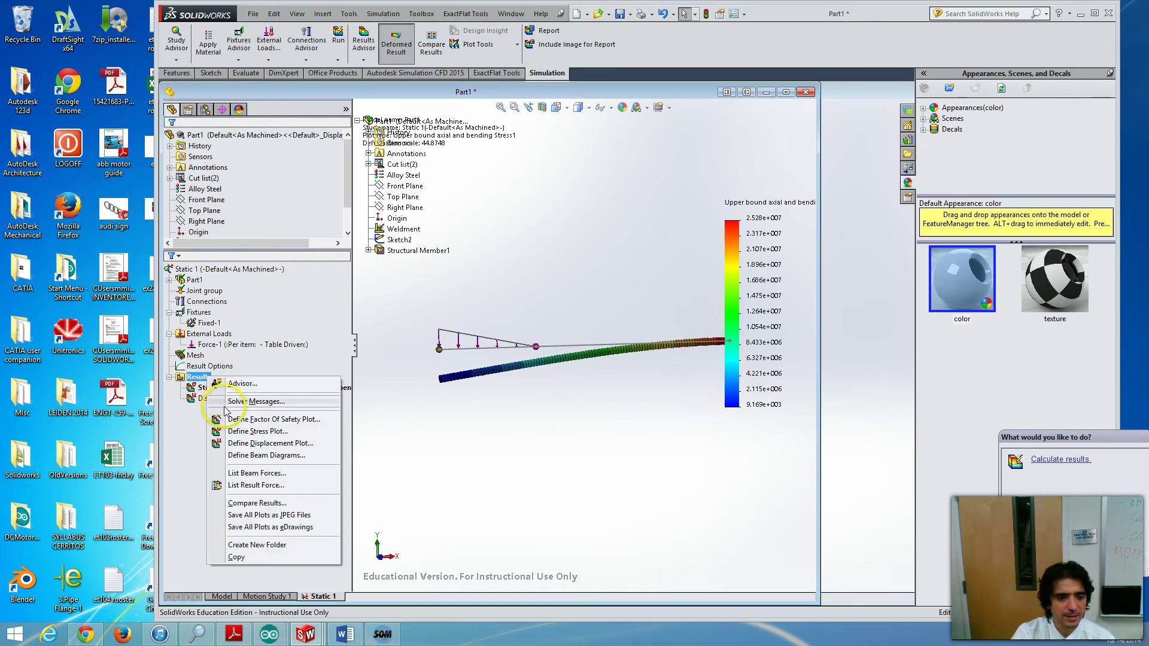
left_click(243, 455)
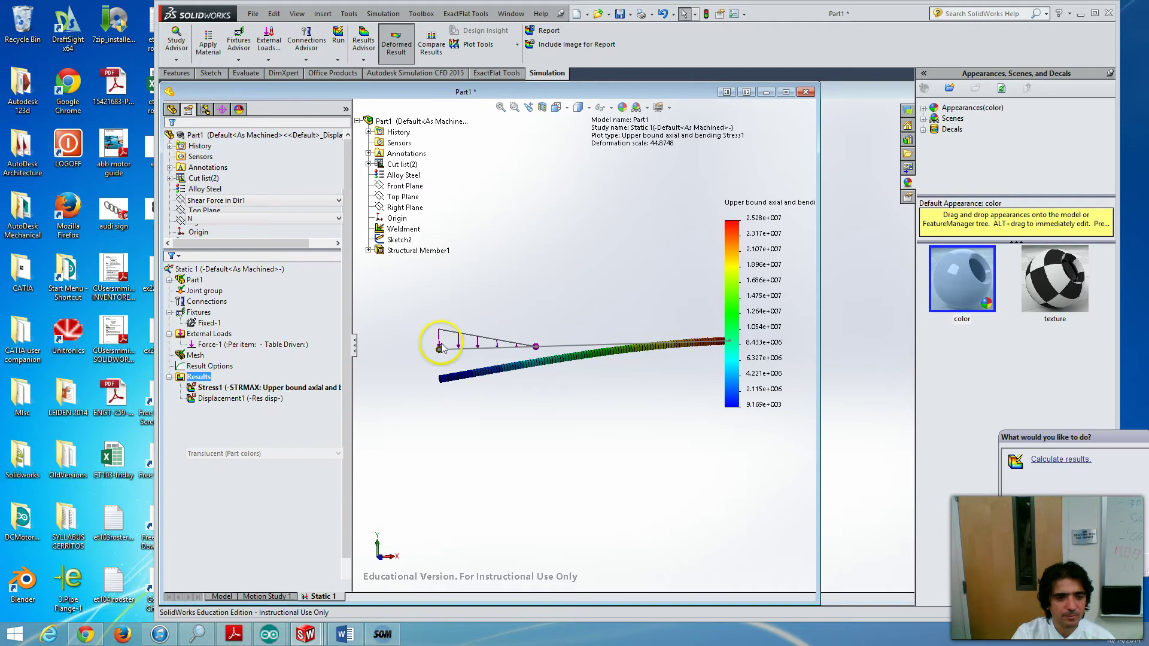
left_click(339, 200)
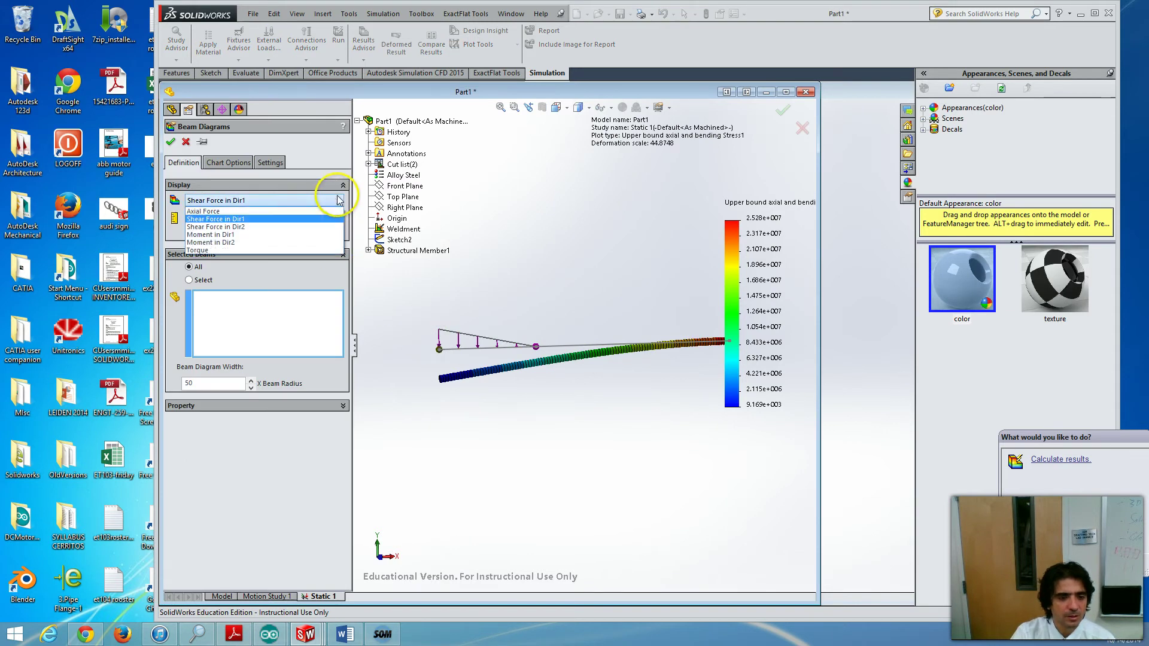
left_click(265, 219)
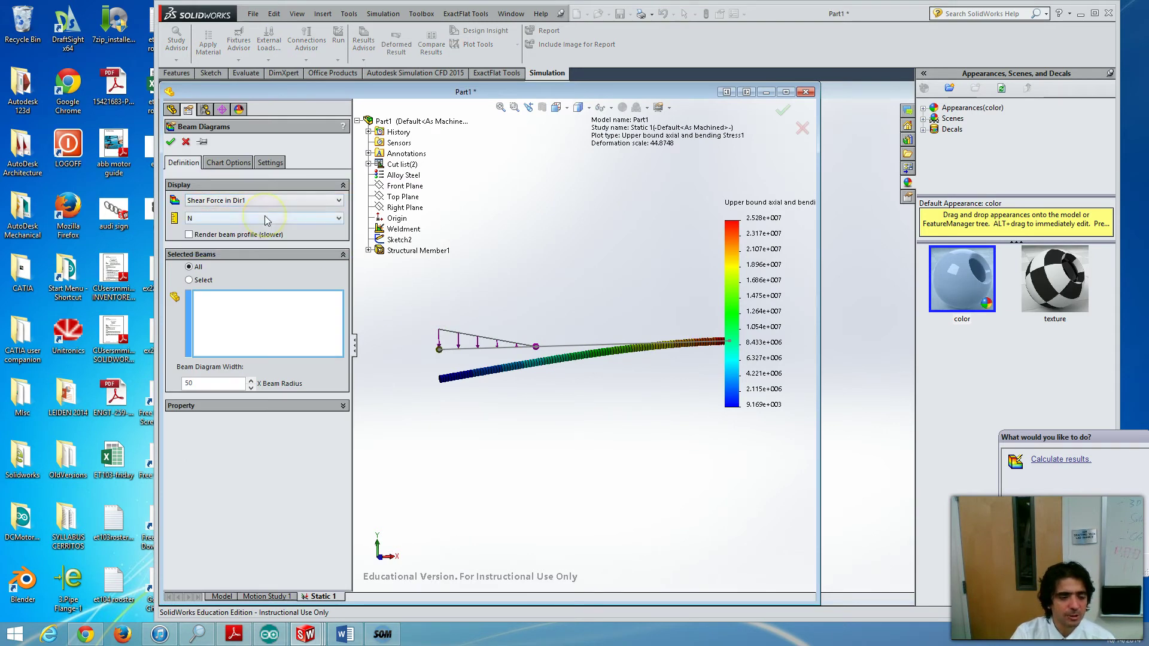
left_click(271, 219)
left_click(271, 219)
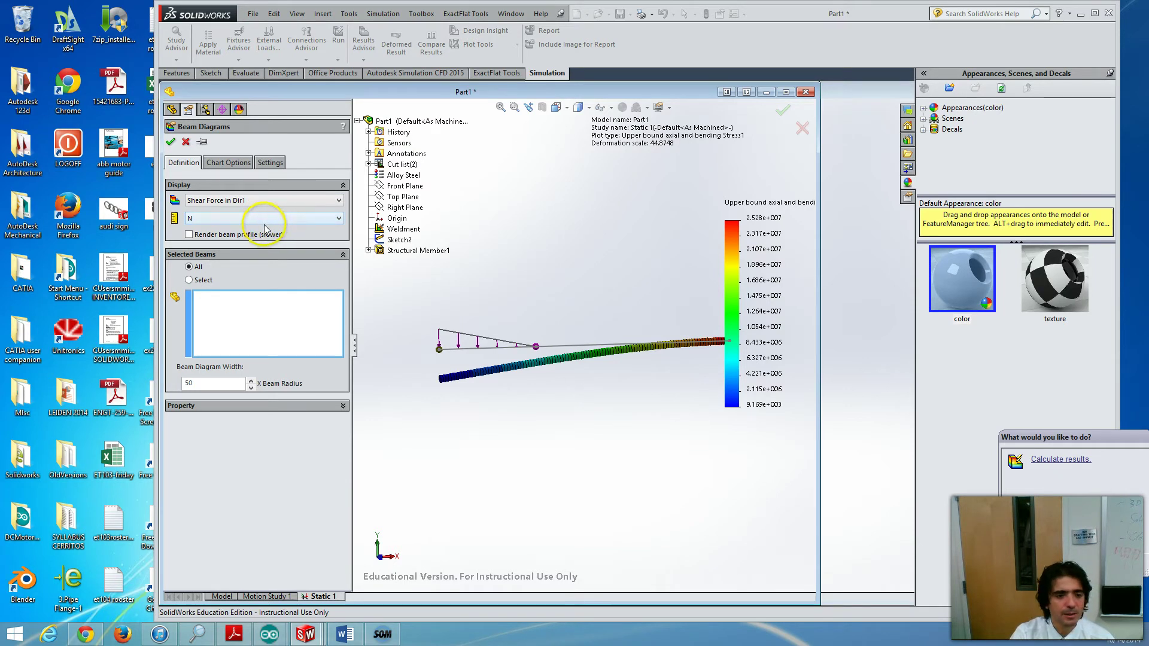
left_click(171, 143)
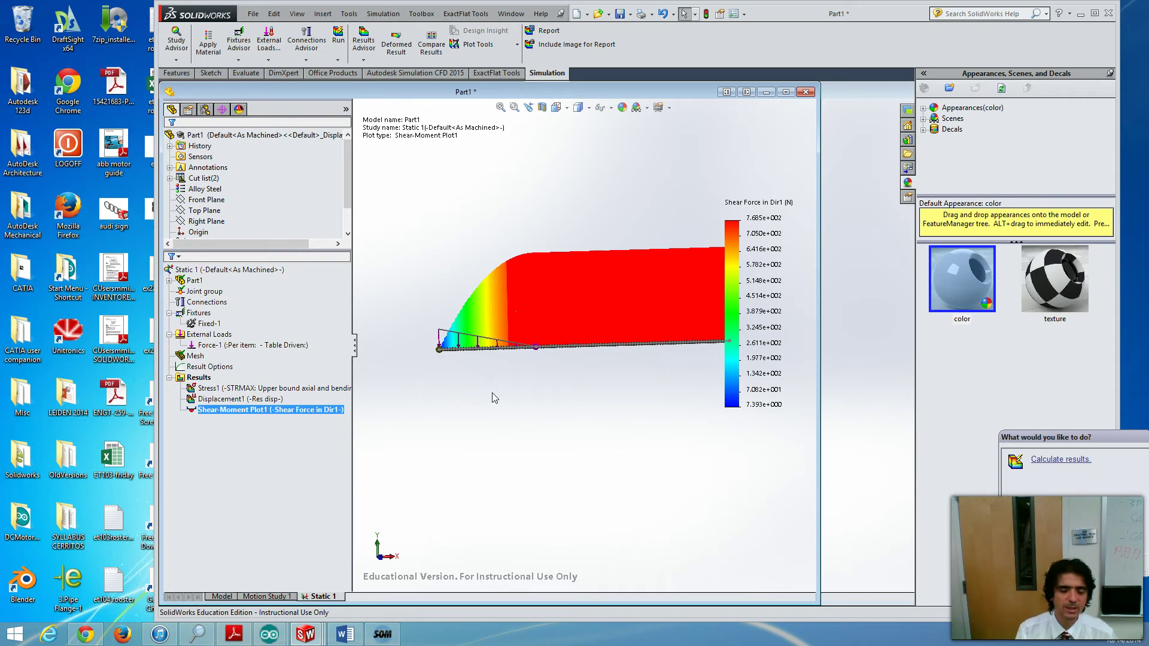
Select the loaded beam segment and open the context menu of Shear-Moment Plot1.
left_click_drag(437, 353, 453, 341)
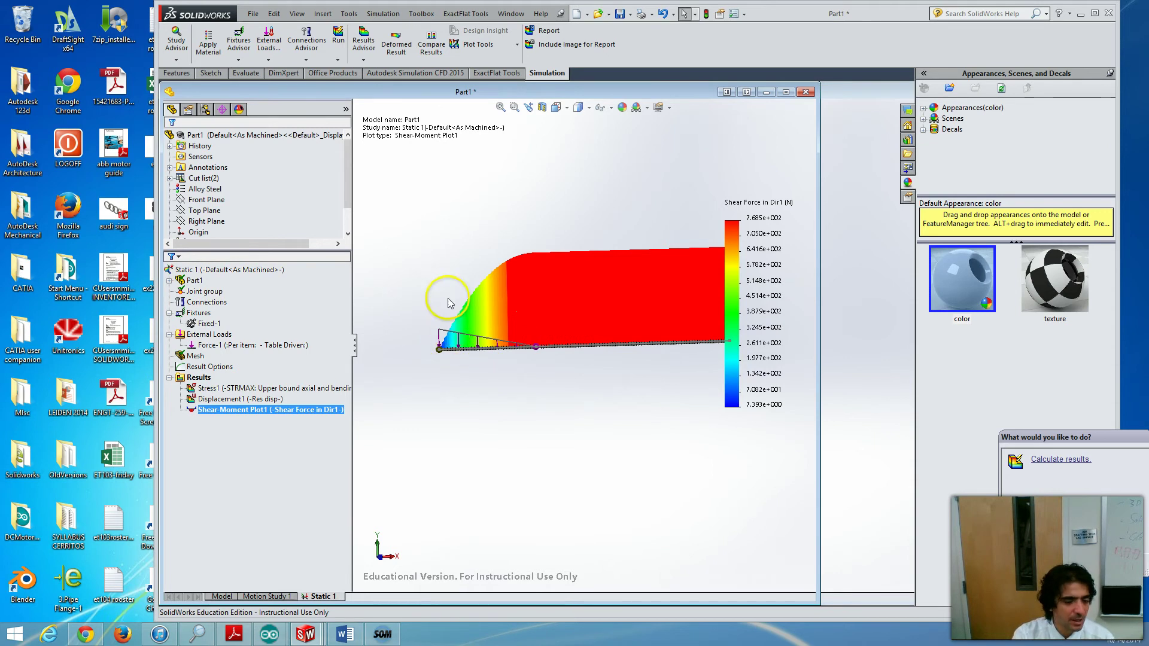
left_click(492, 350)
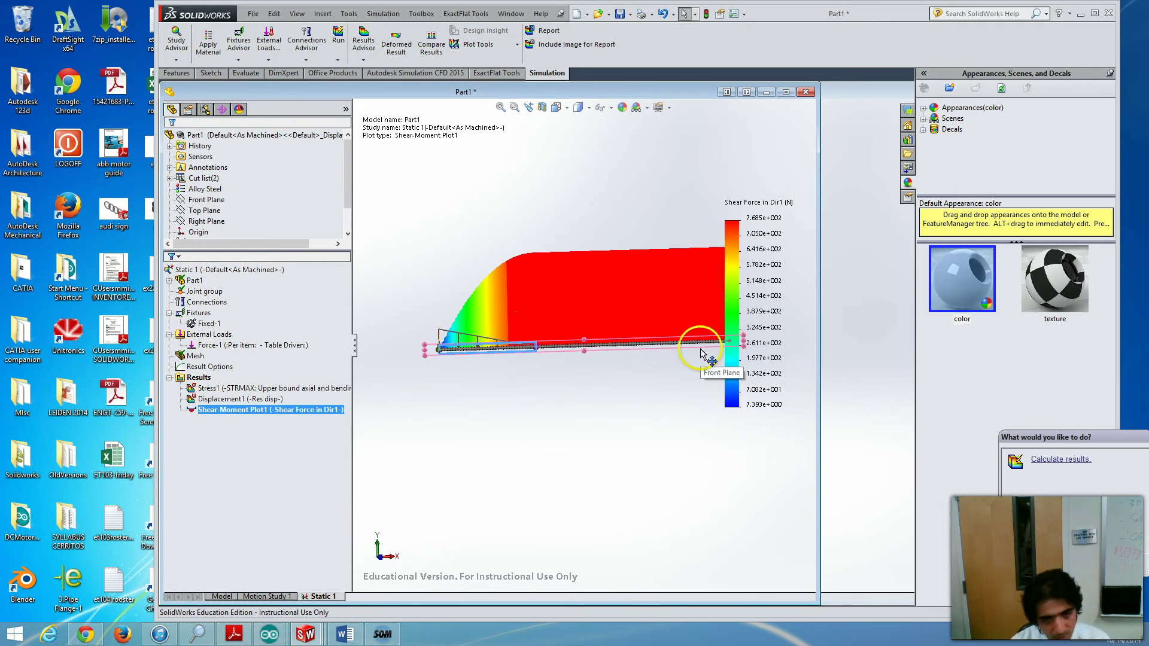
right_click(238, 412)
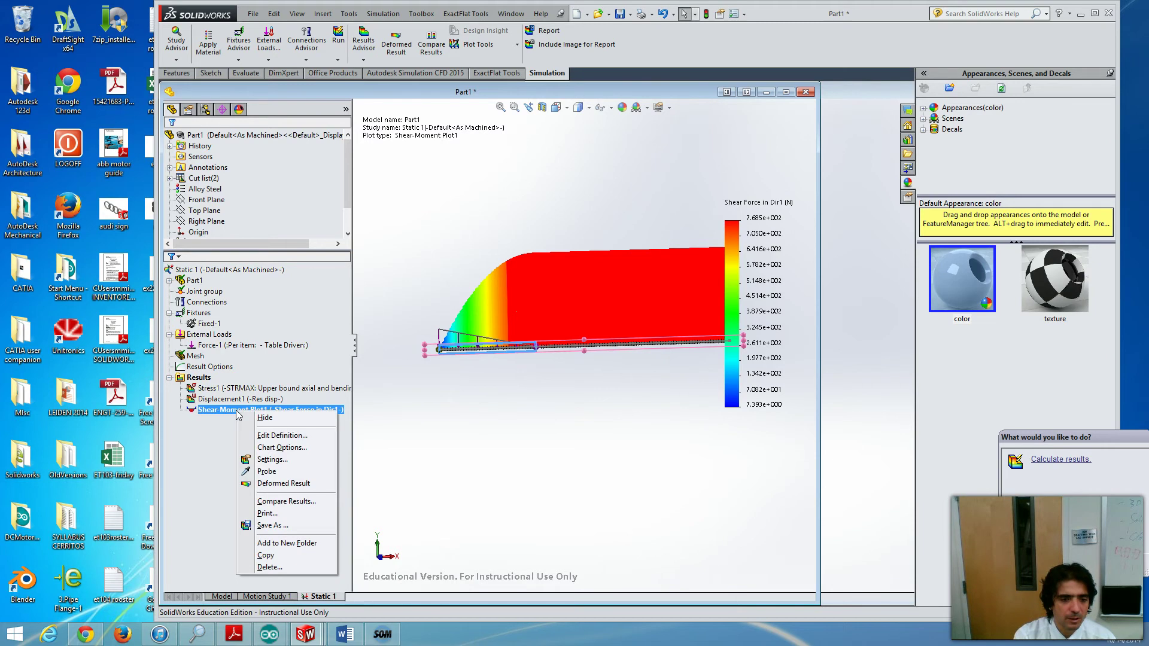
Edit Shear-Moment Plot1 to display Moment in Dir2 instead of shear force.
left_click(269, 439)
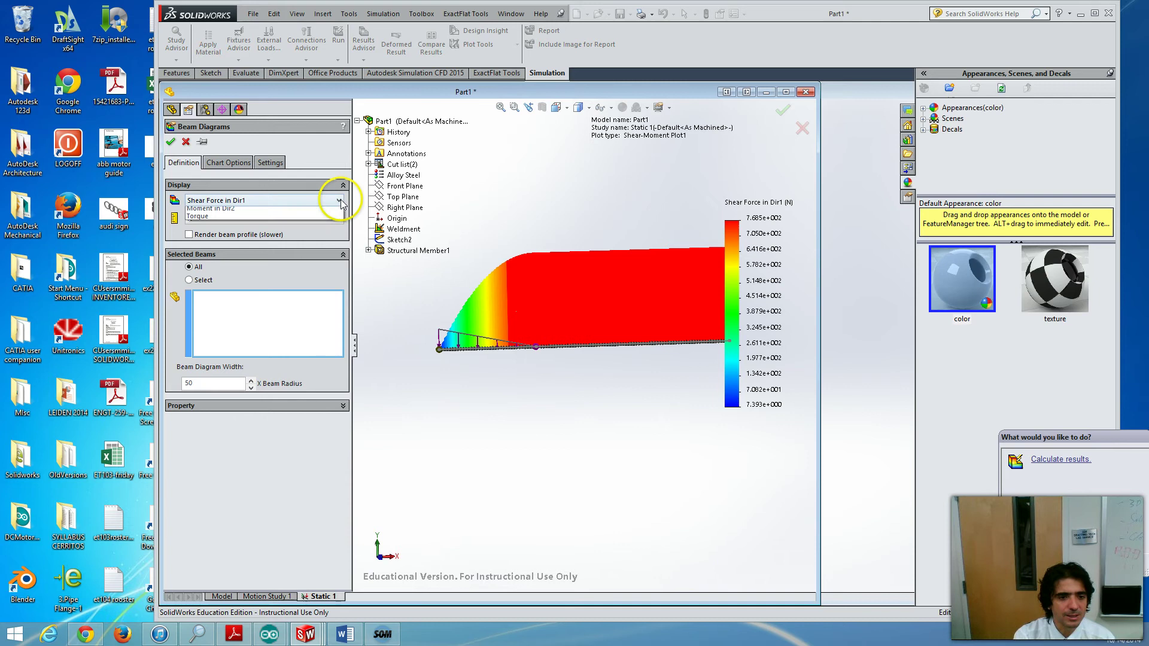
left_click(338, 201)
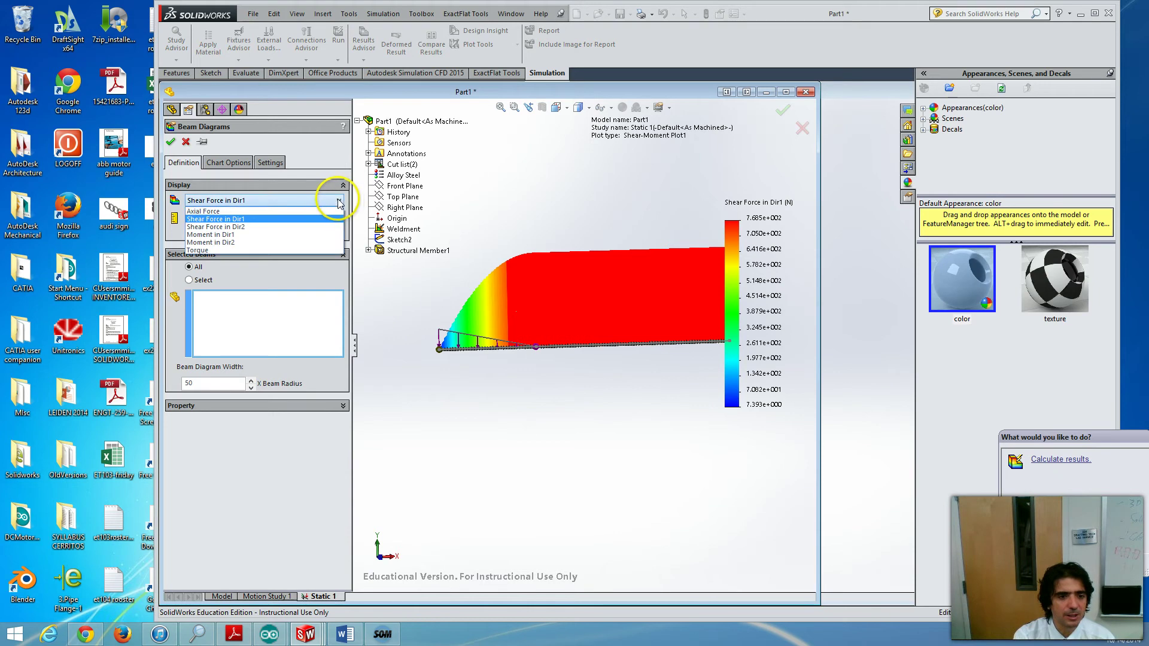
left_click(275, 243)
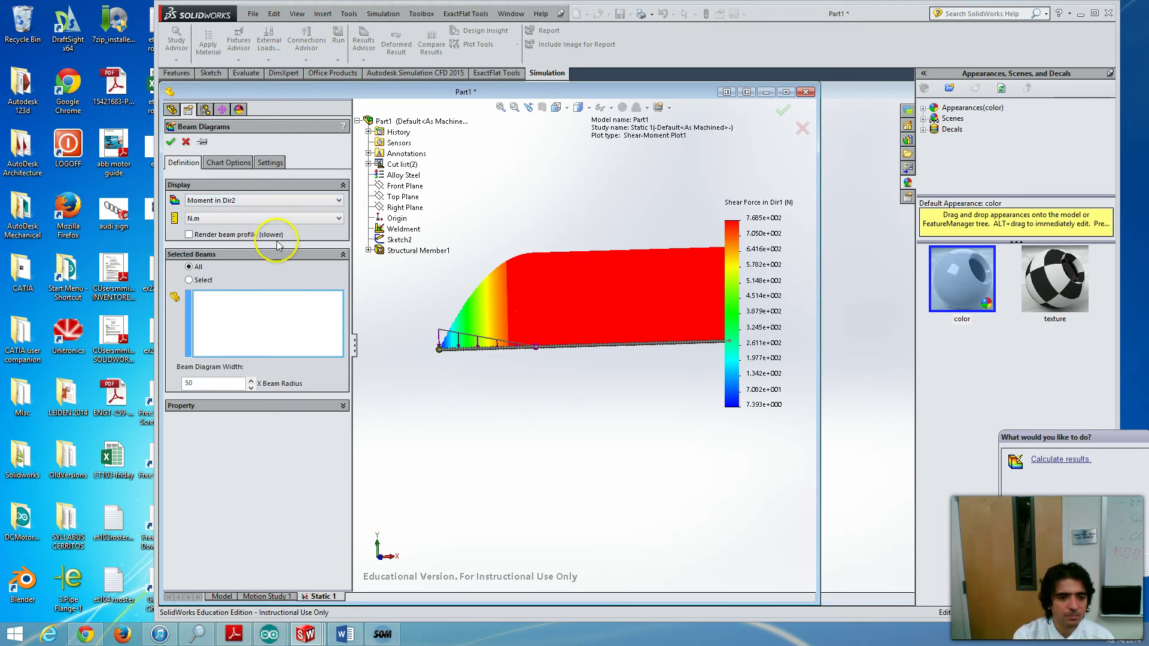
left_click(170, 142)
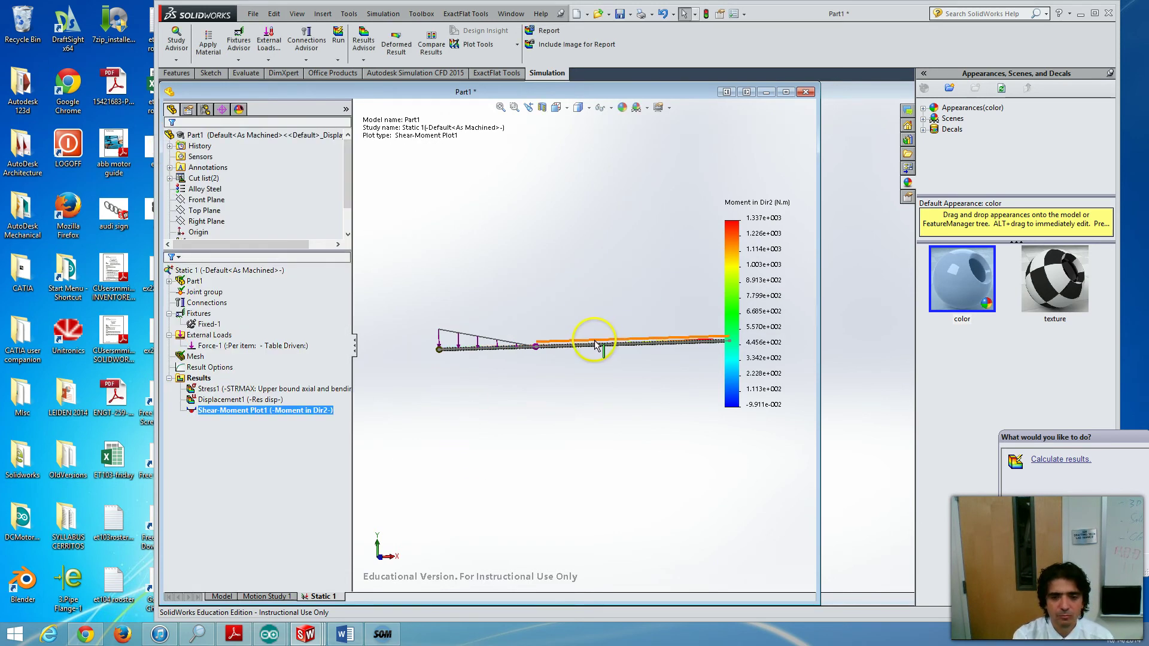
Orbit the view to reveal the triangular moment diagram, then add Displacement1 to the selection.
scroll(588, 344, "down", 5)
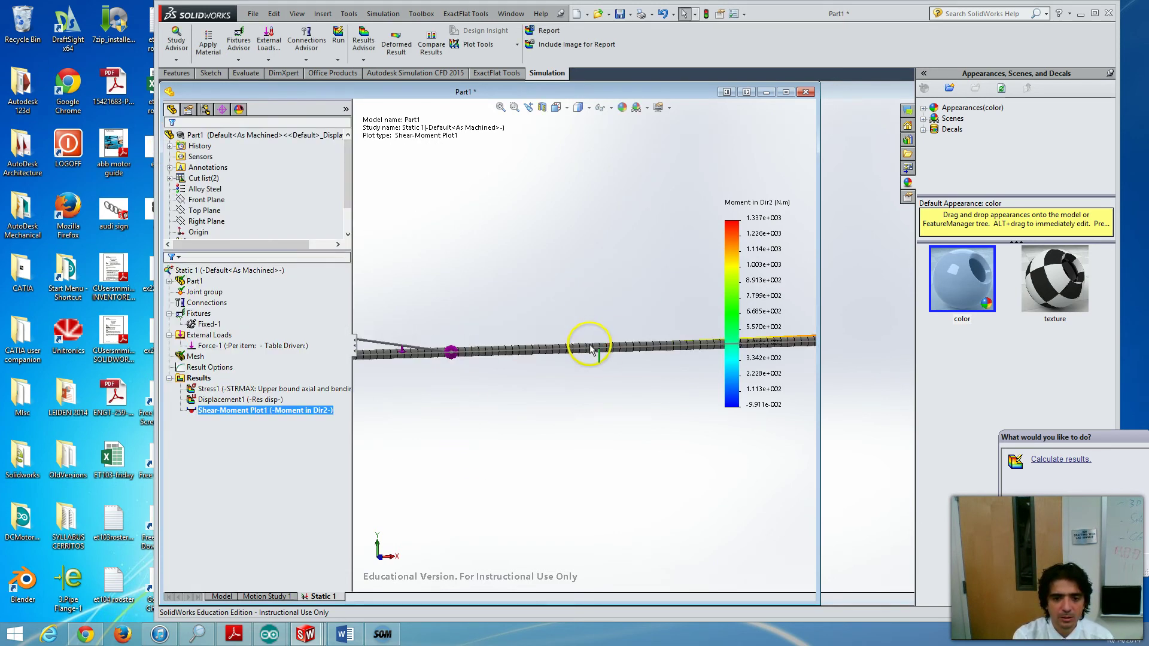
scroll(590, 349, "up", 5)
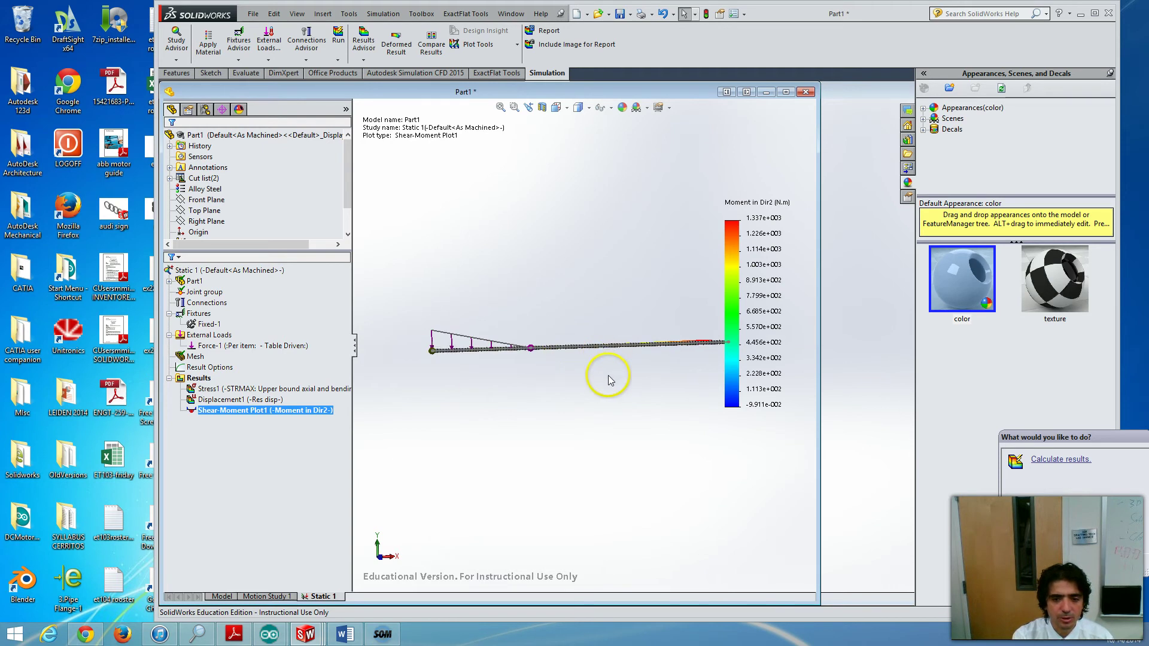
middle_click_drag(608, 380, 585, 545)
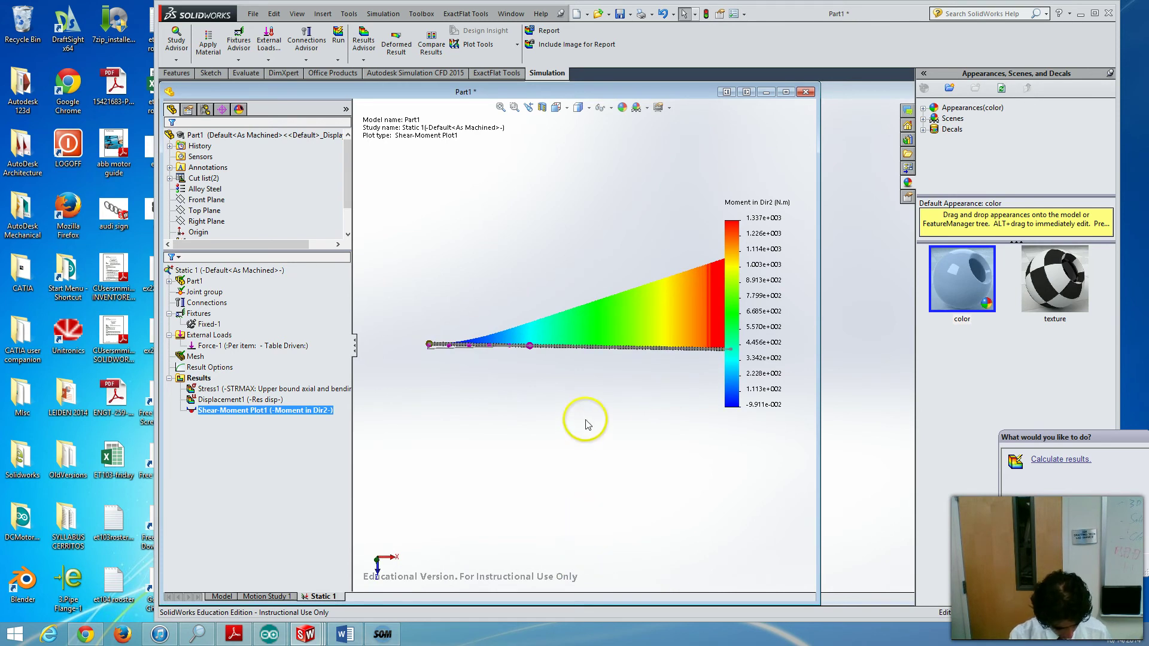
scroll(587, 419, "up", 2)
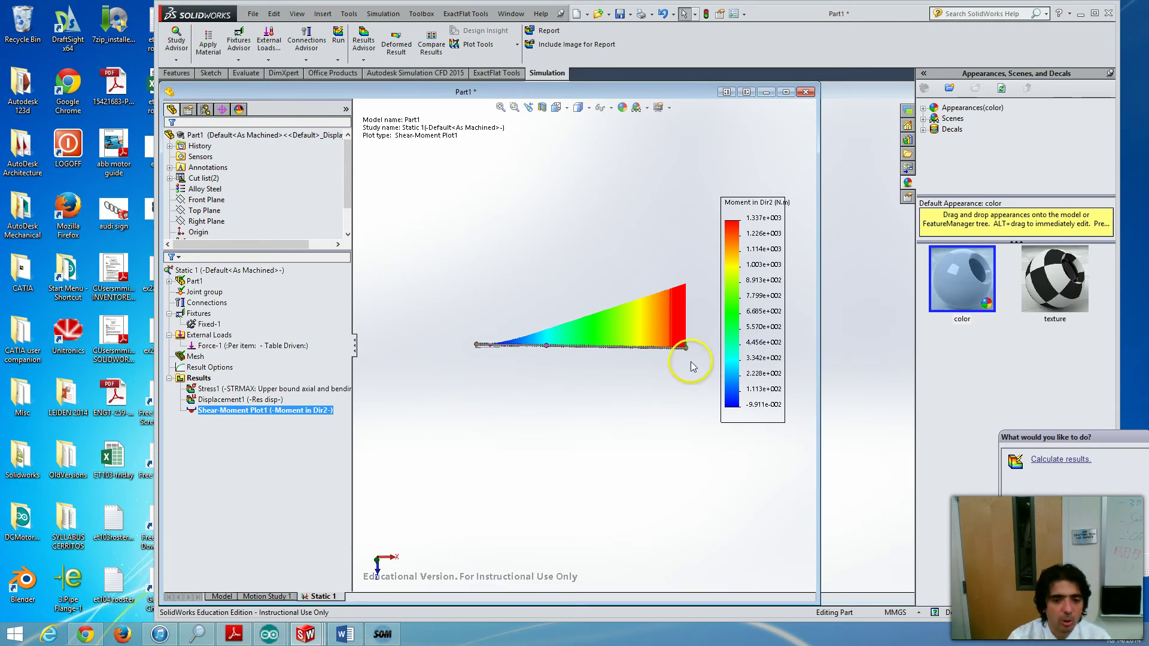
left_click(496, 358)
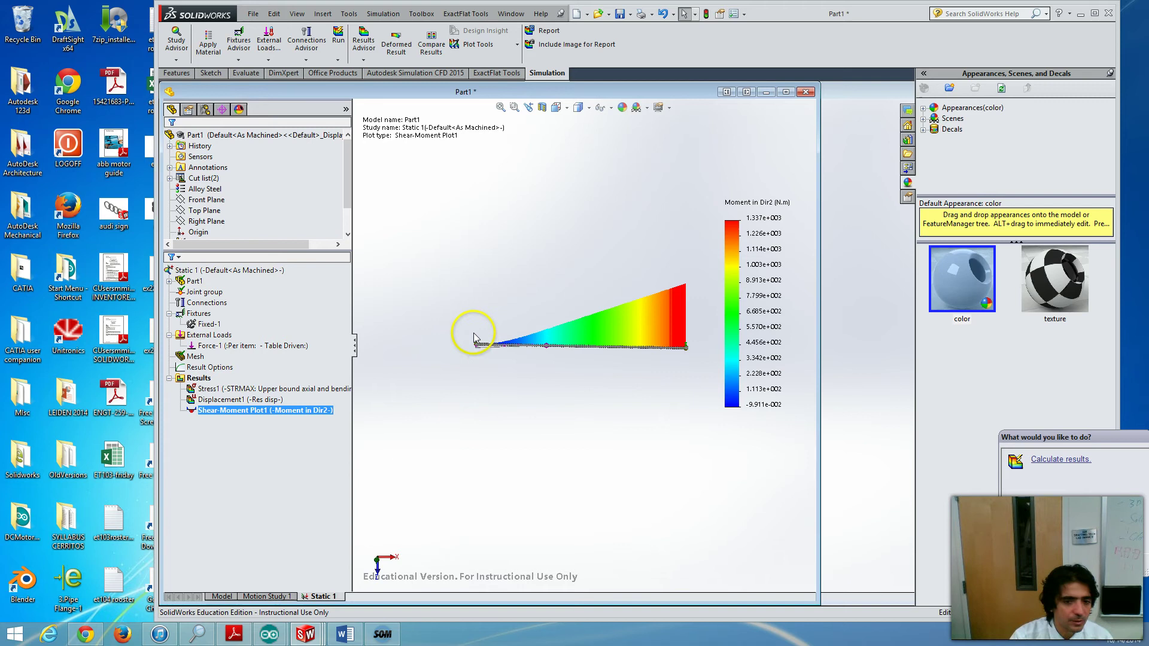
middle_click_drag(486, 350, 507, 365)
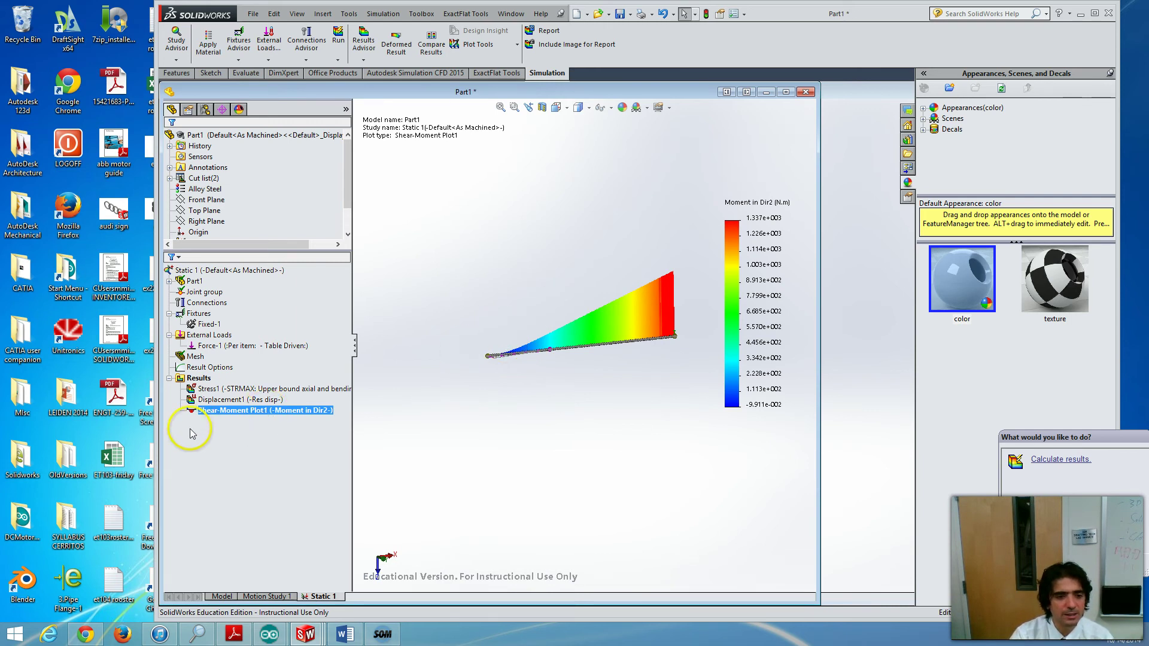
left_click(234, 399, "ctrl")
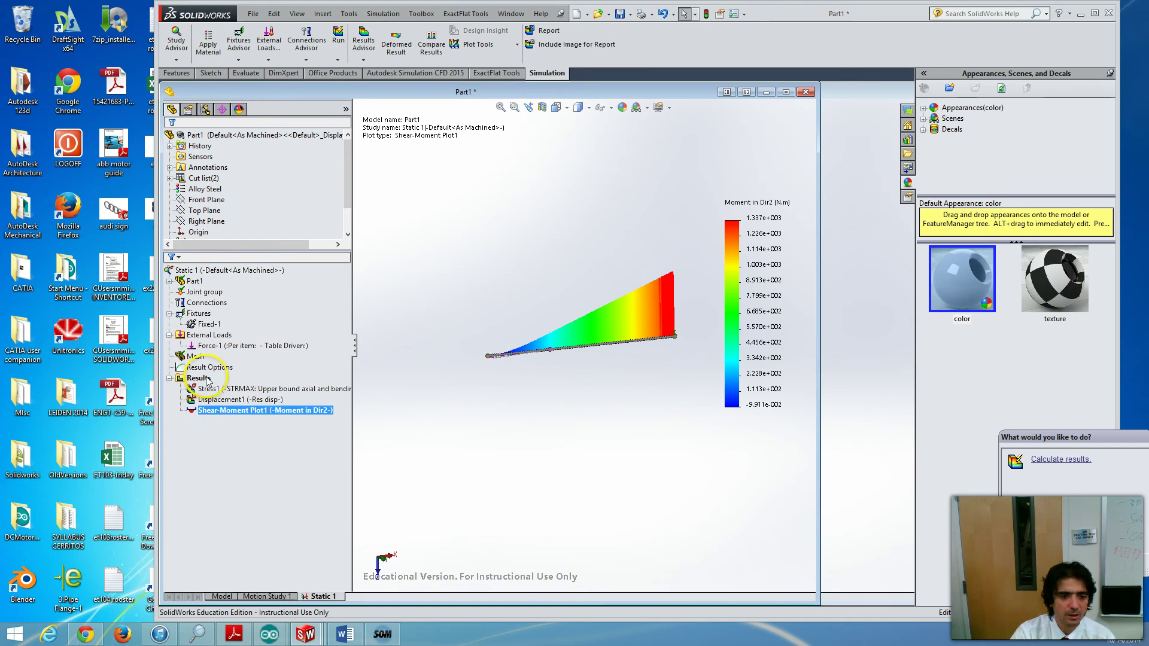
List Result Force at the beam's end joint, reading 500 N and 1333.3 N.m reactions.
right_click(250, 387)
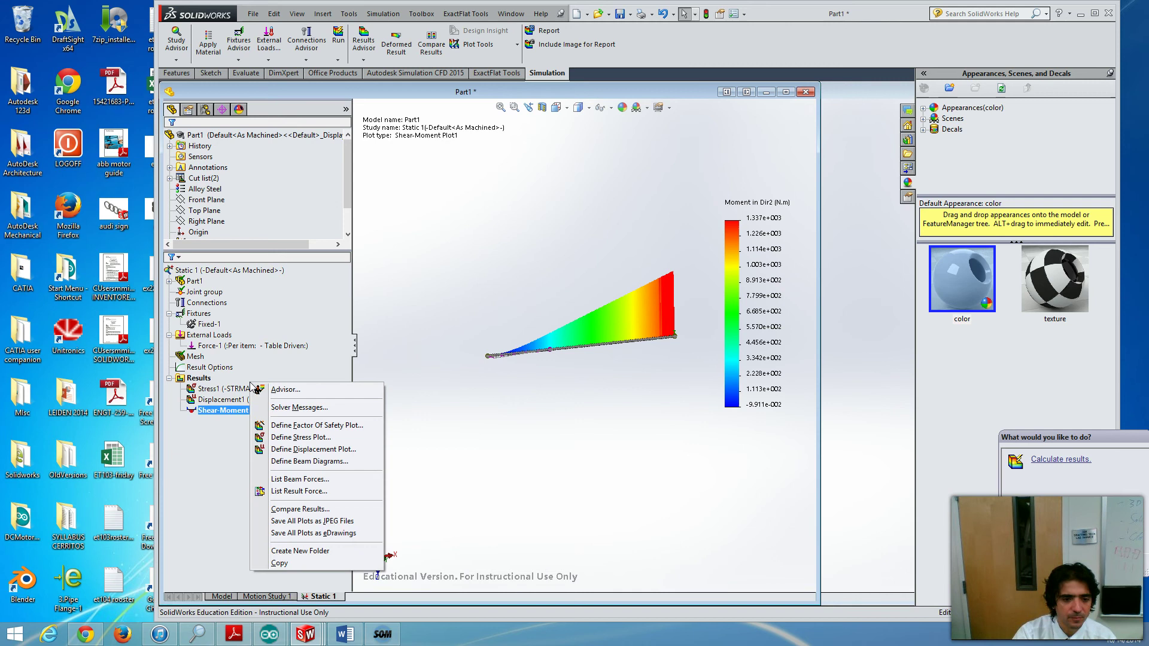
left_click(287, 490)
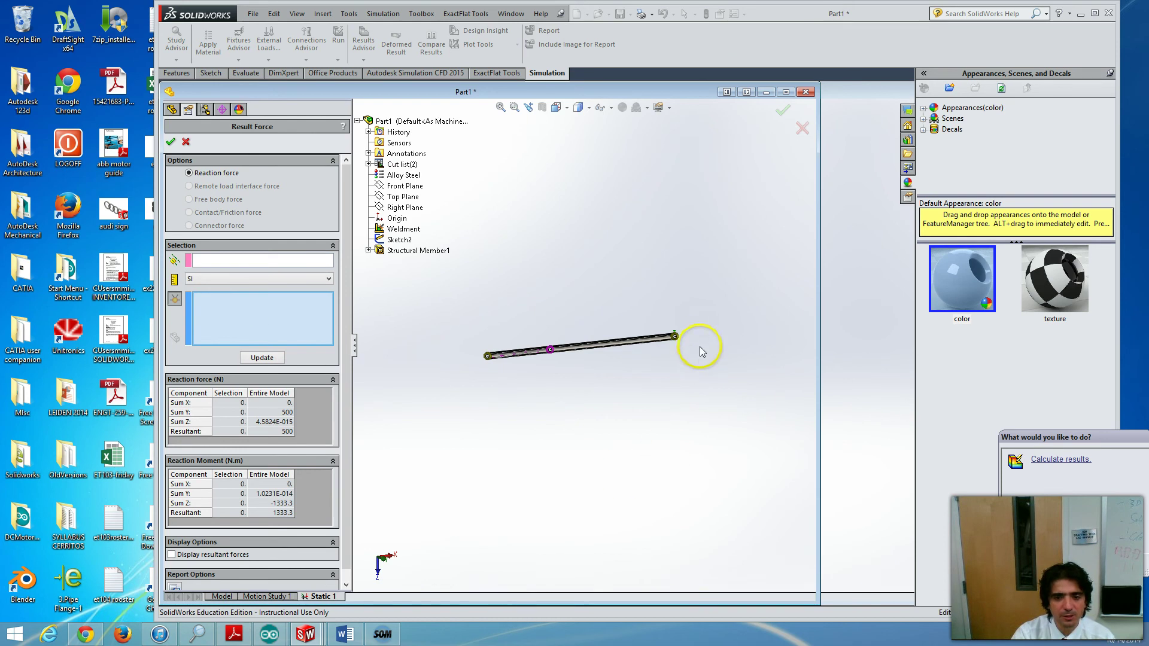
left_click(675, 337)
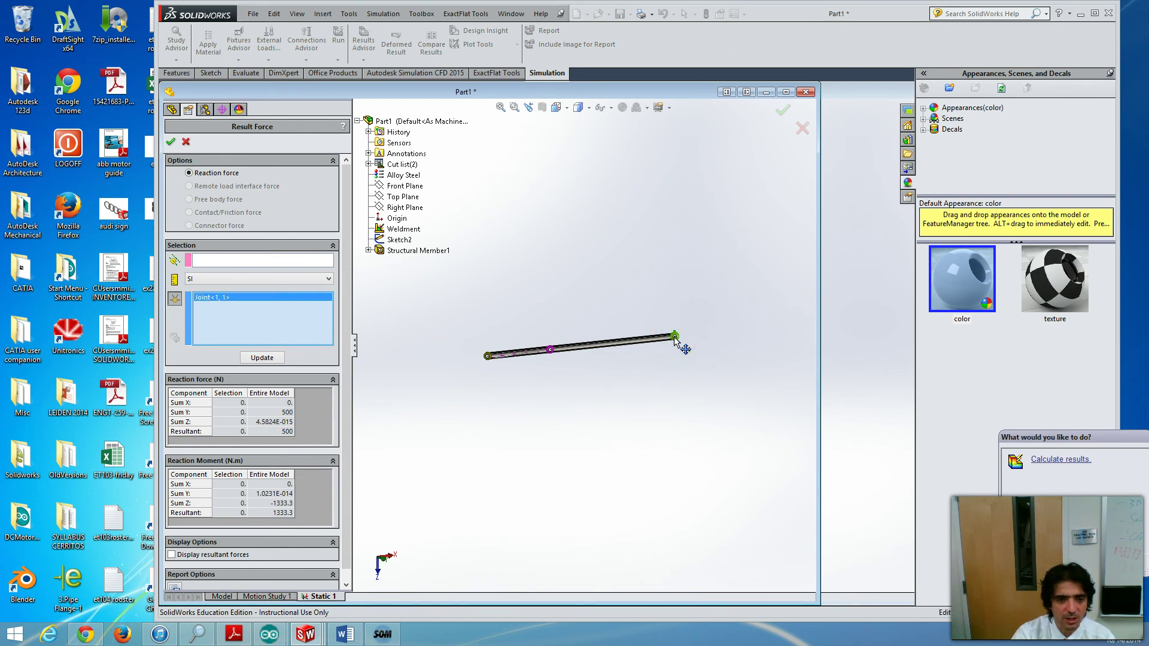
left_click(252, 358)
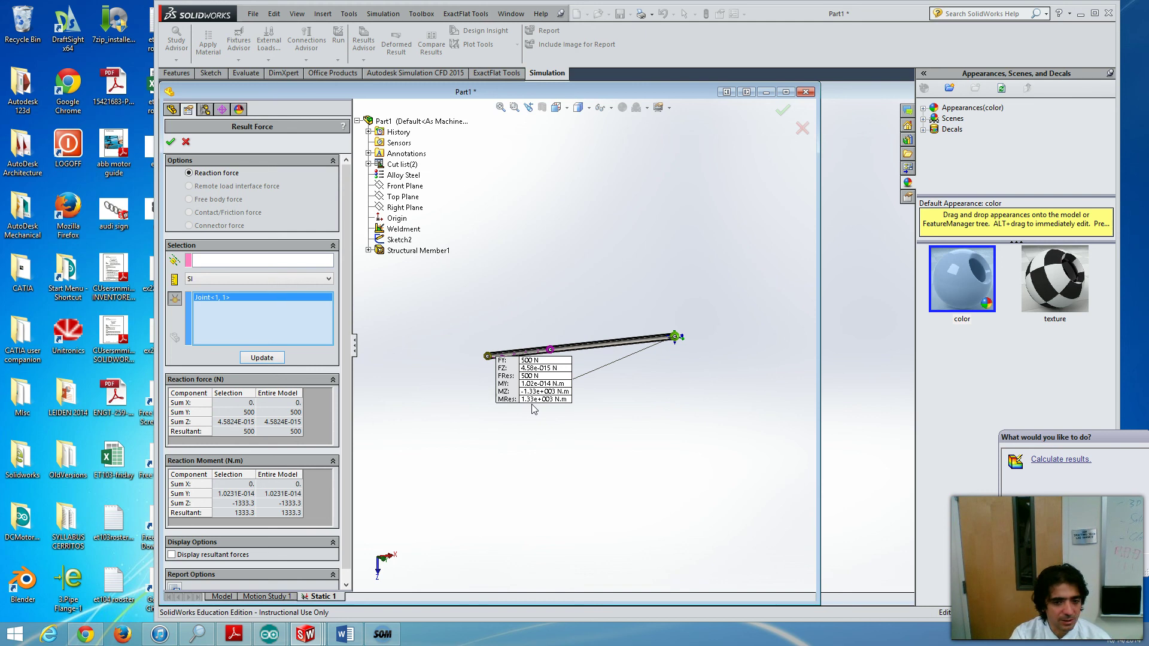
left_click(532, 410)
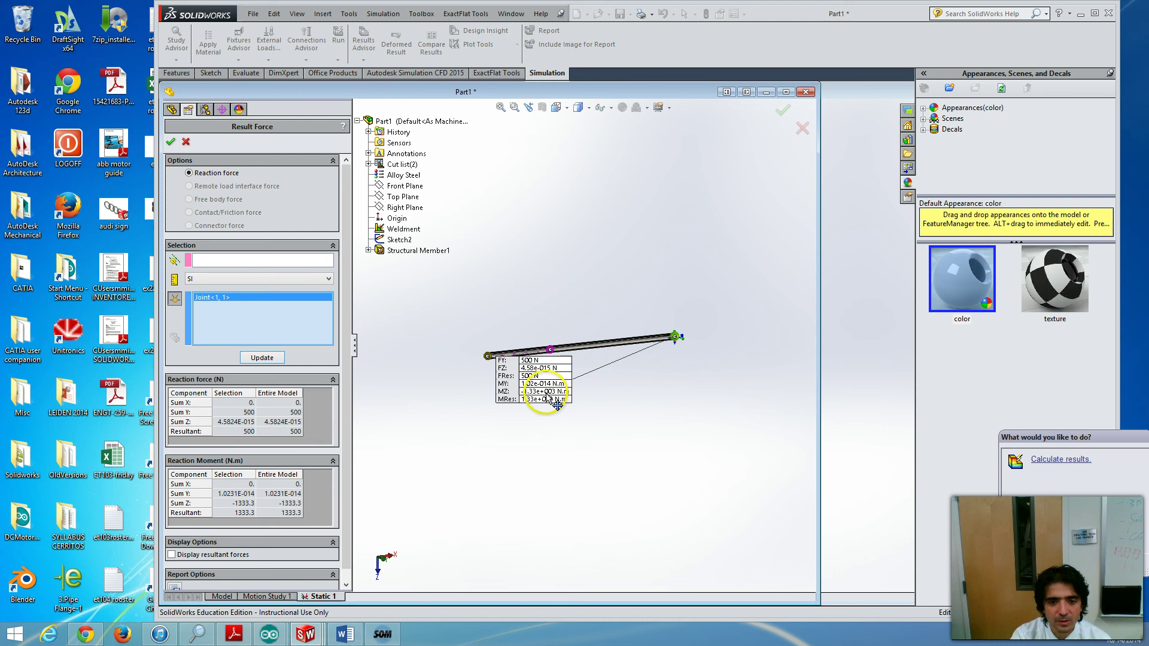
left_click_drag(547, 385, 634, 451)
left_click(345, 265)
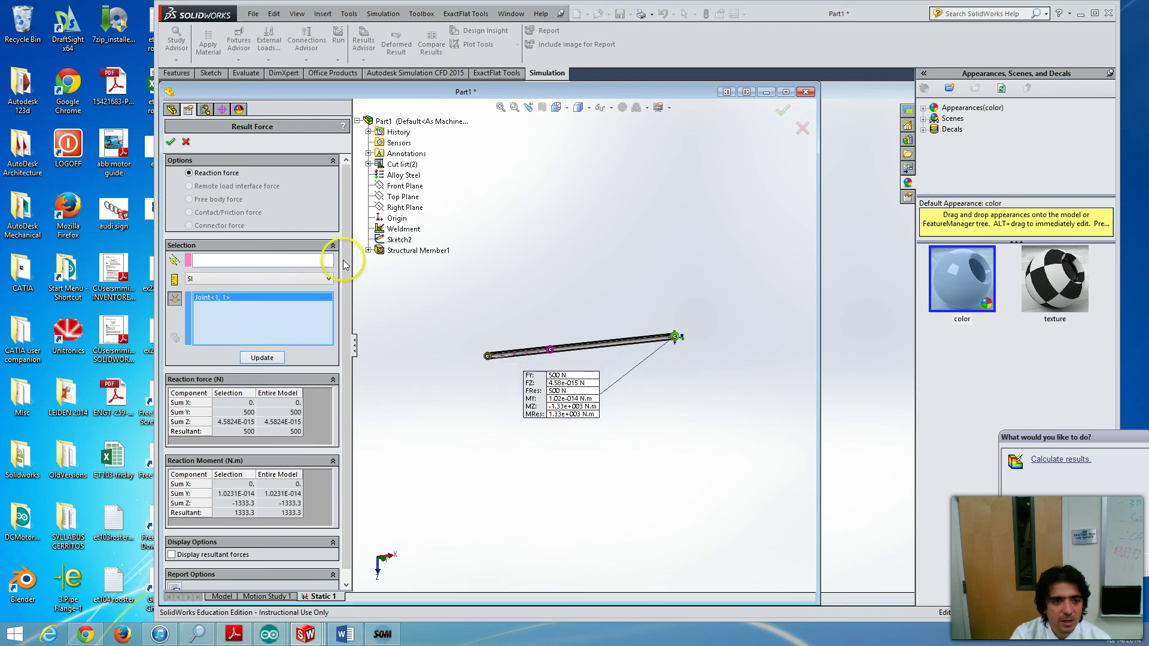
left_click(170, 142)
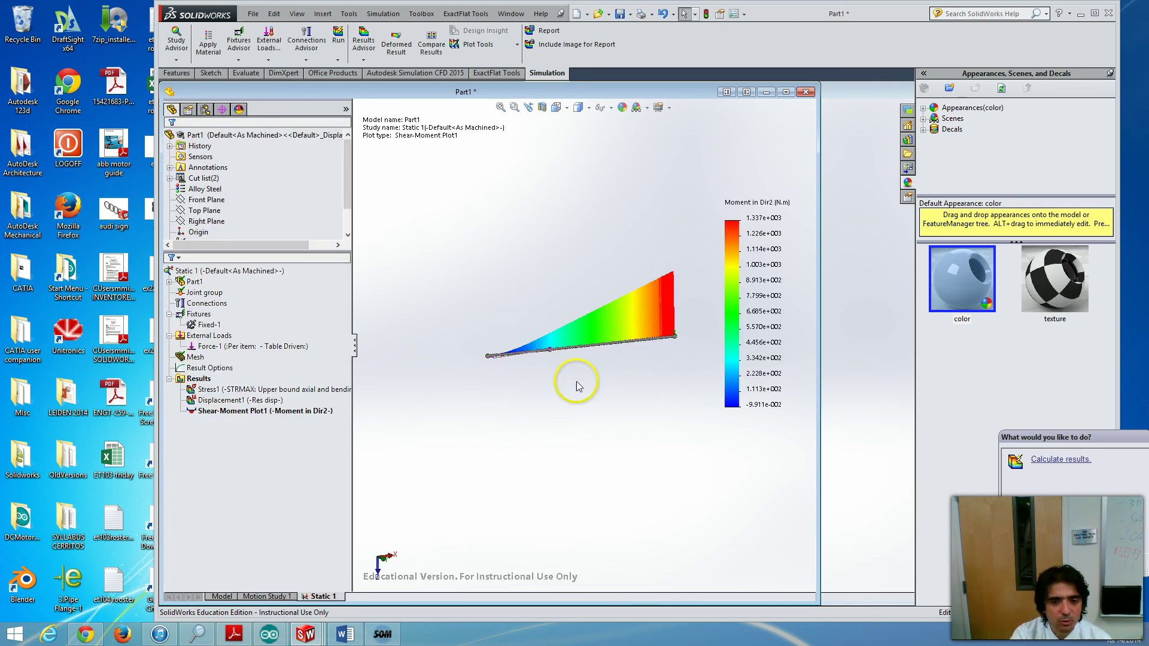
scroll(555, 354, "down", 1)
mouse_move(556, 357)
middle_mouse_down()
mouse_move(554, 371)
mouse_move(639, 410)
mouse_move(522, 302)
mouse_move(582, 365)
mouse_move(603, 408)
mouse_move(585, 413)
mouse_move(557, 378)
middle_mouse_up()
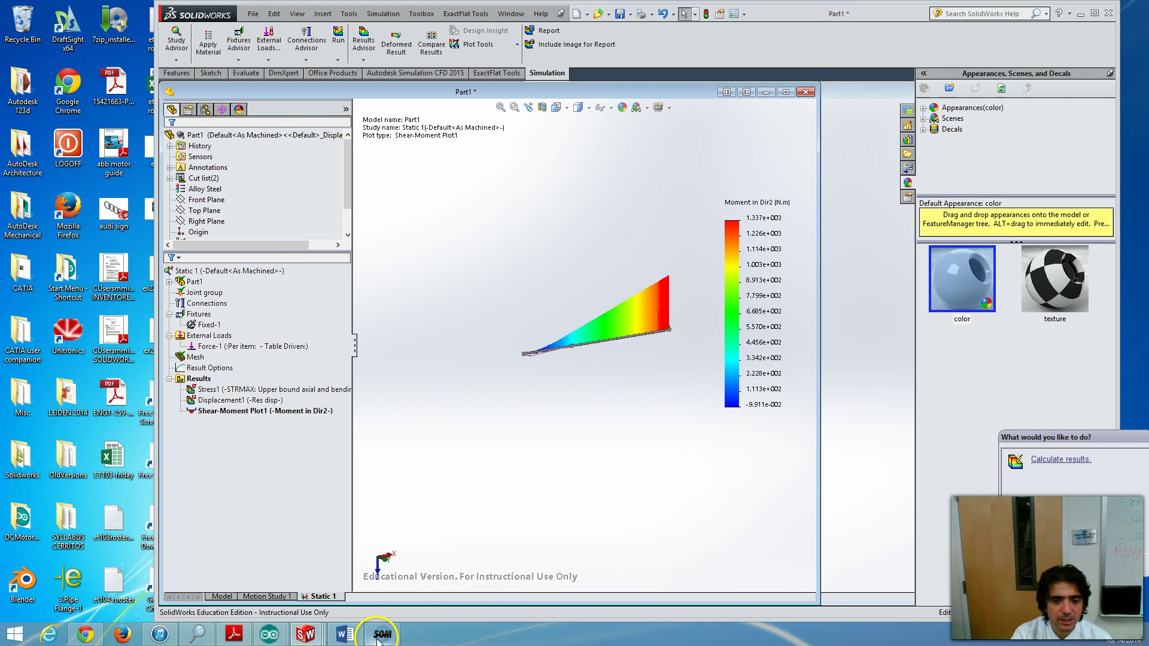
mouse_move(378, 640)
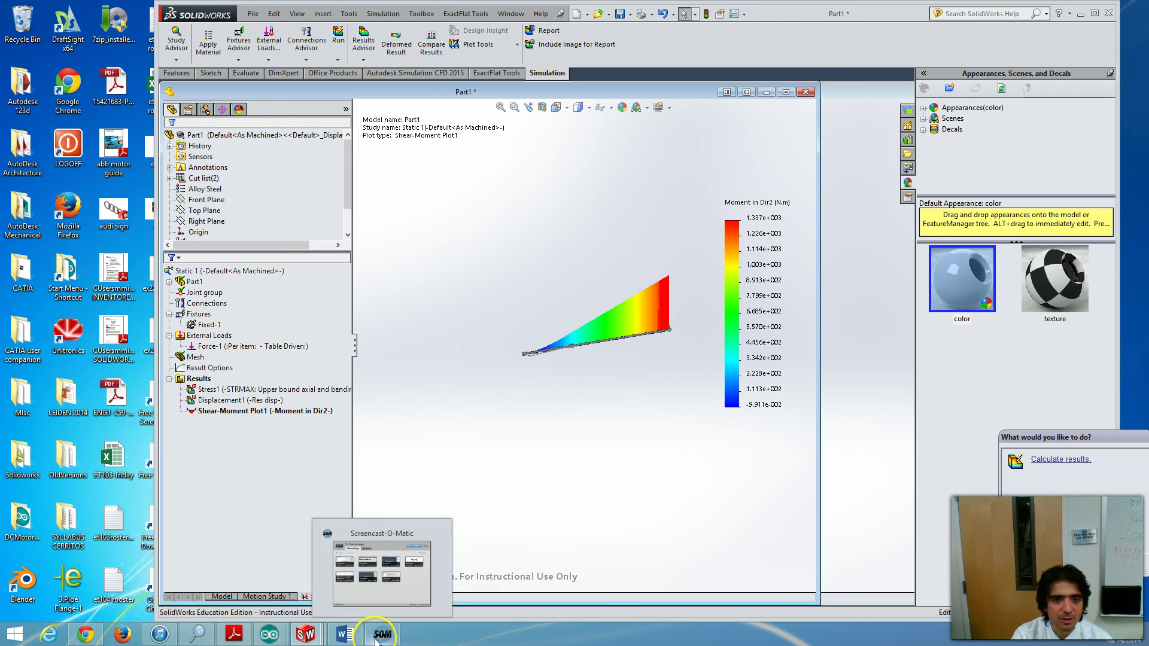